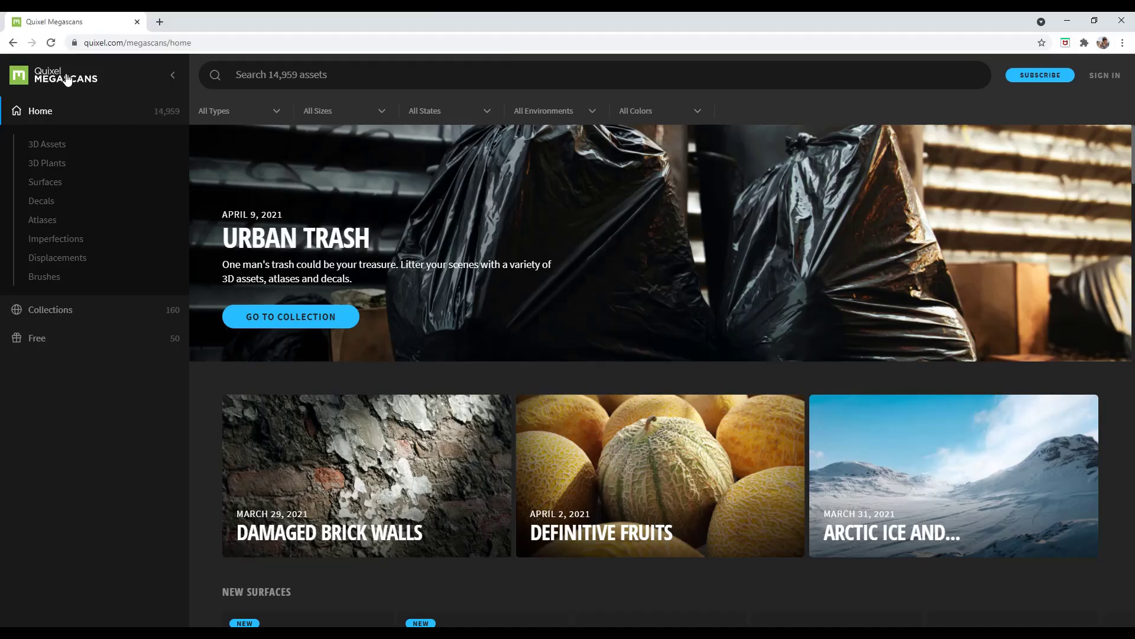
- Scroll the Megascans home page through the New Surfaces and New 3D Models rows, ending on New Surfaces
scroll(359, 350, down, 1)
scroll(359, 350, down, 3)
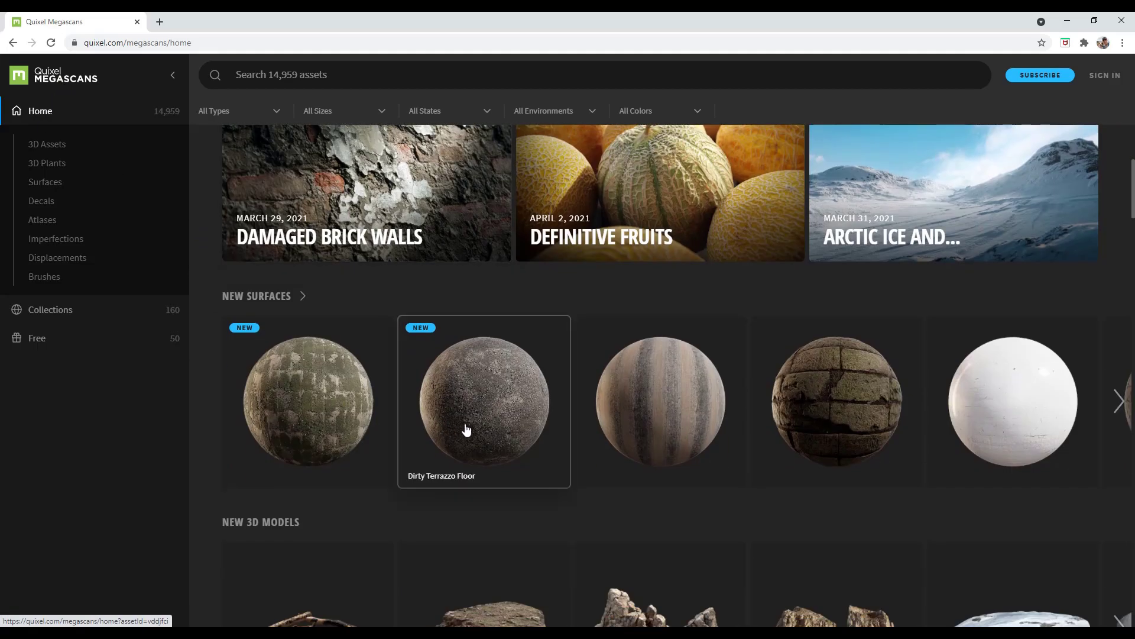
scroll(461, 427, down, 3)
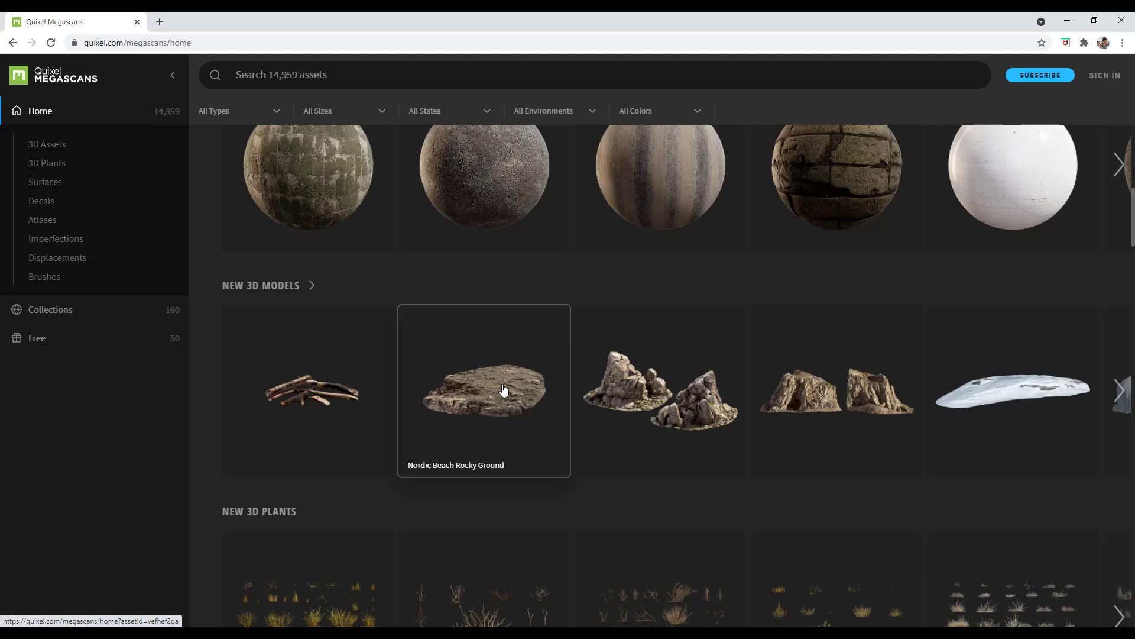
scroll(503, 391, up, 3)
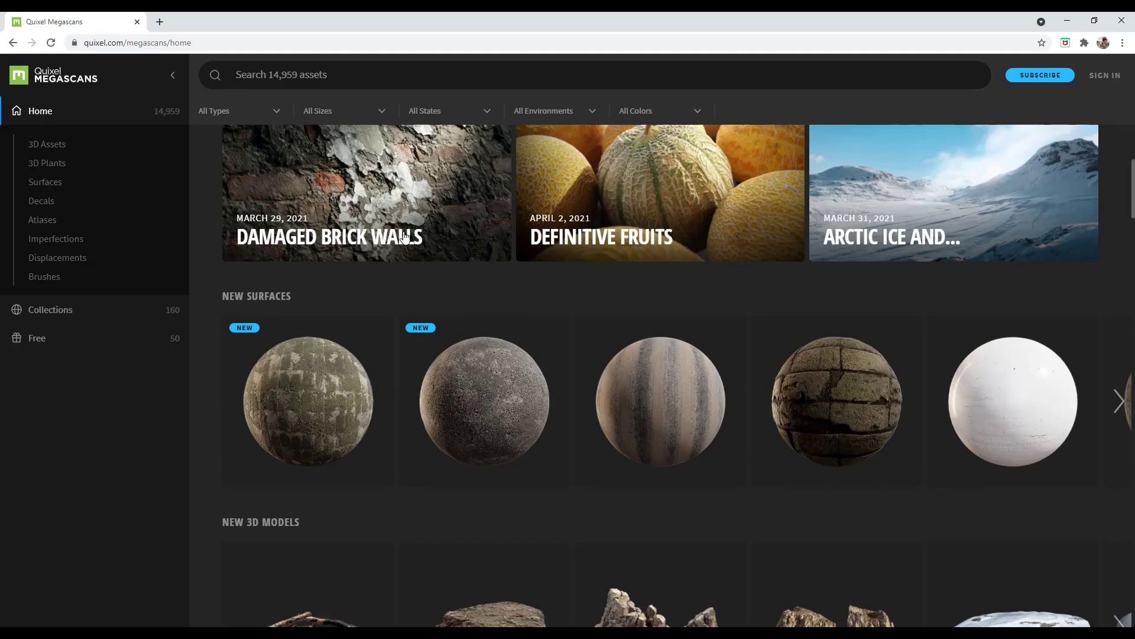
scroll(481, 406, down, 4)
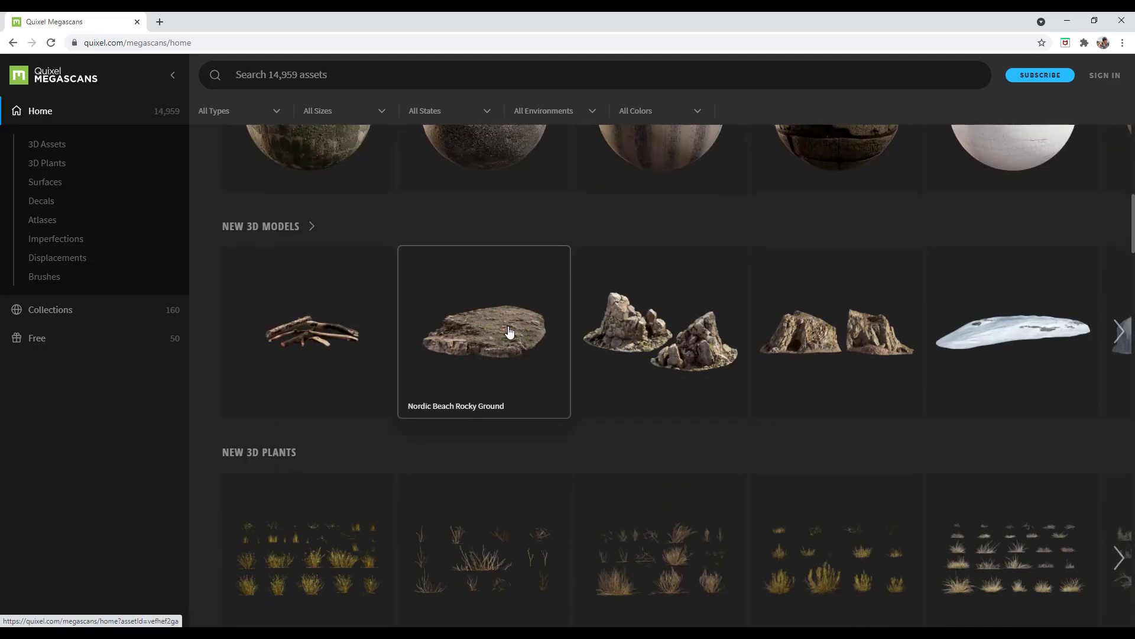
scroll(668, 337, down, 2)
scroll(668, 337, down, 4)
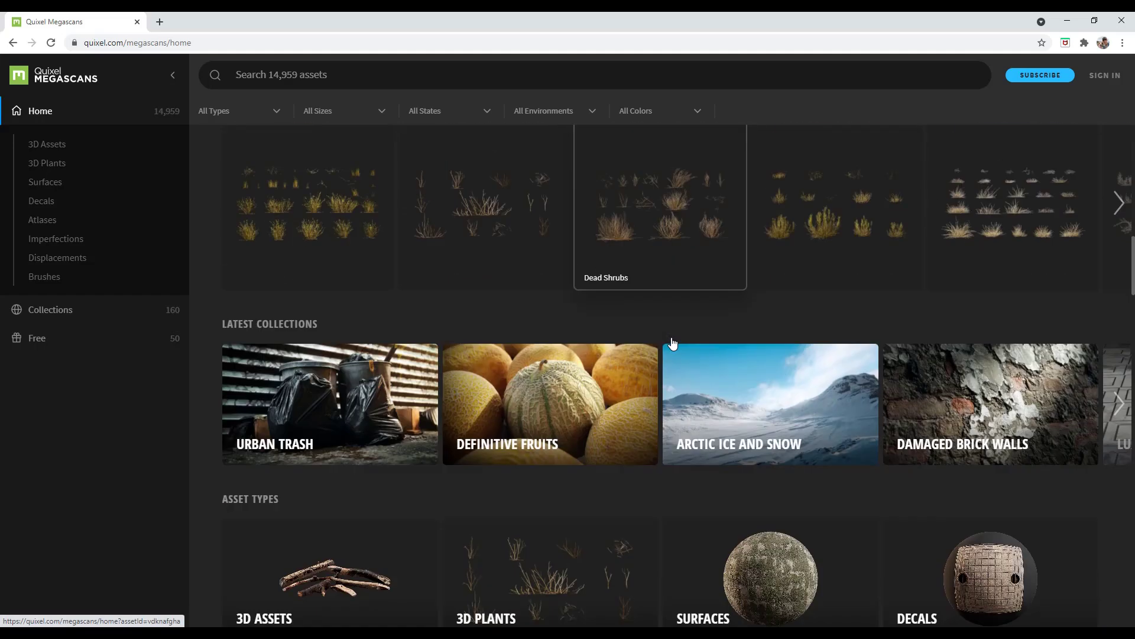
scroll(471, 284, up, 9)
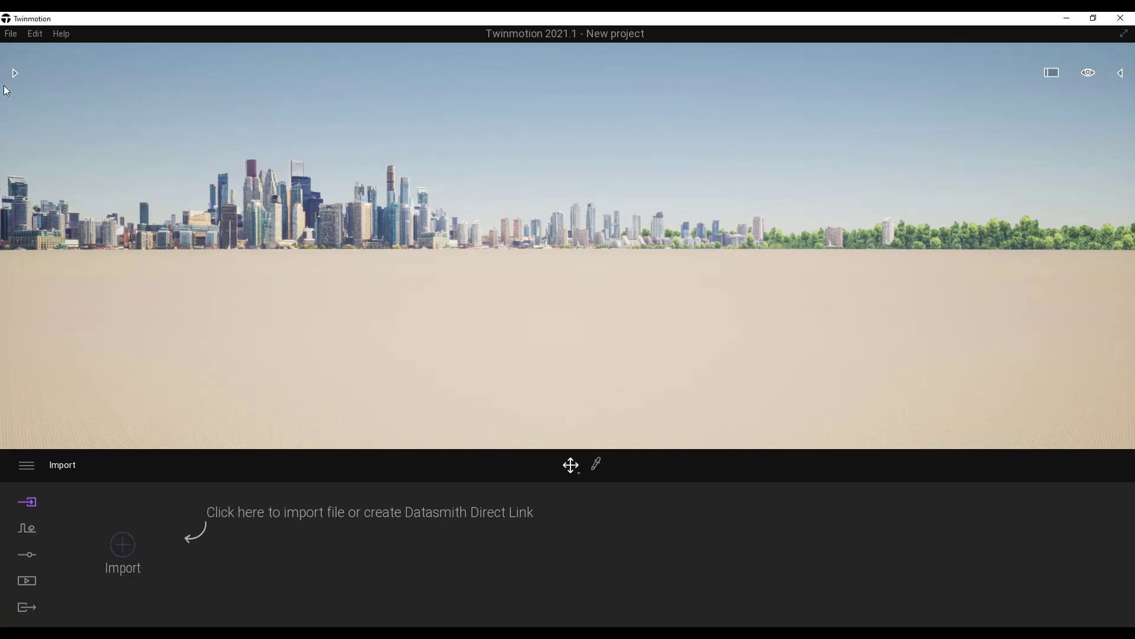
- Open the library's Quixel Megascans Surface > Wood > Board materials
click(14, 74)
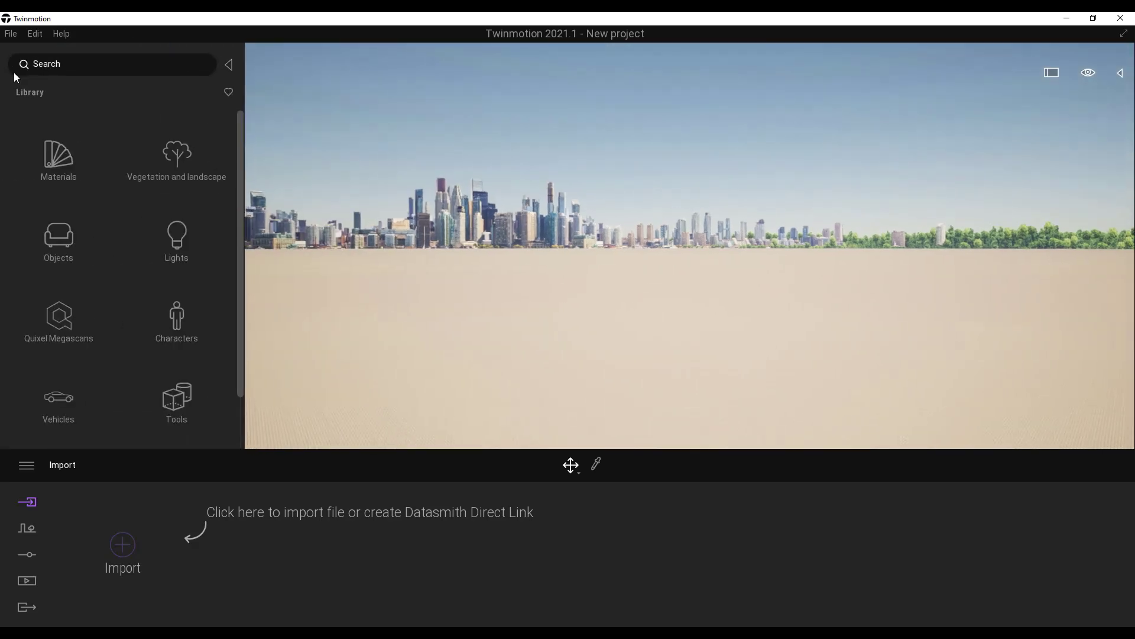
click(60, 327)
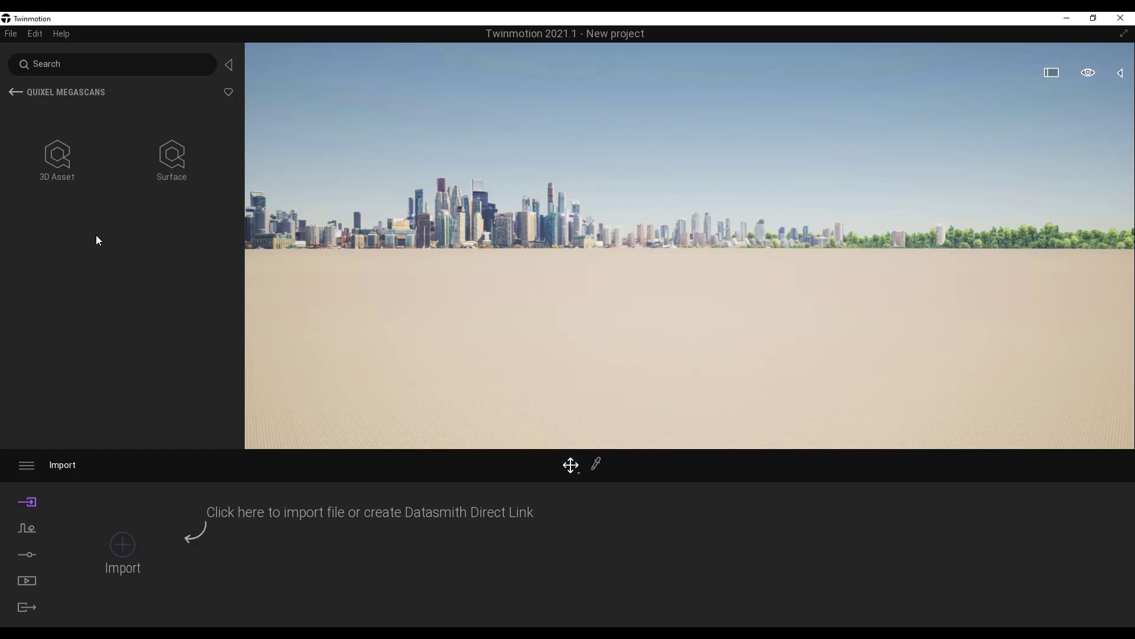
click(170, 163)
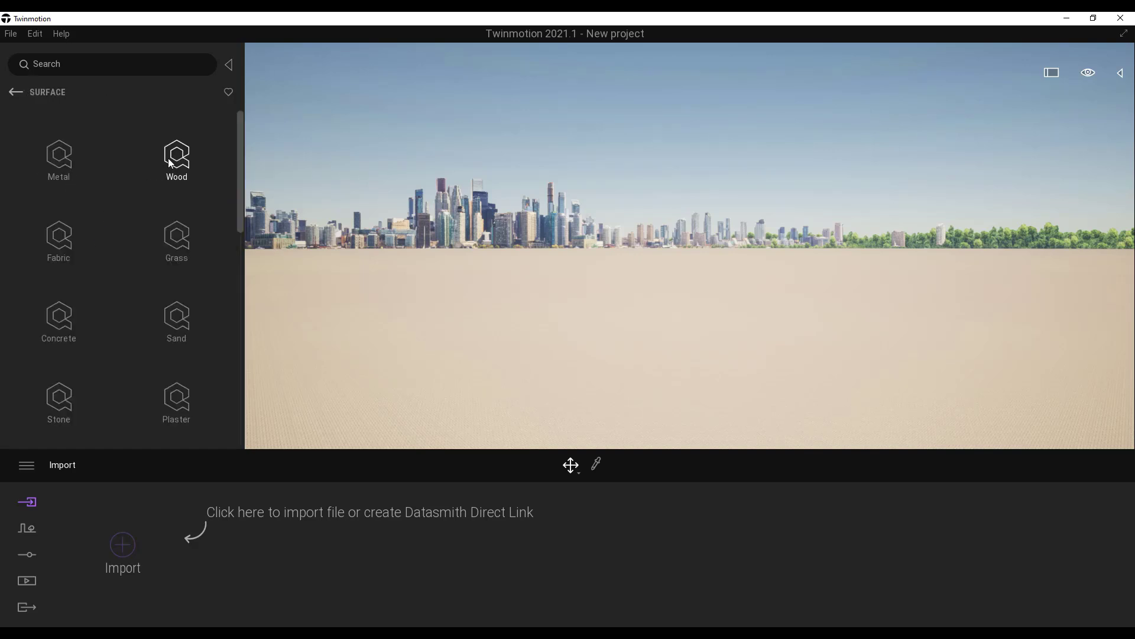
click(169, 162)
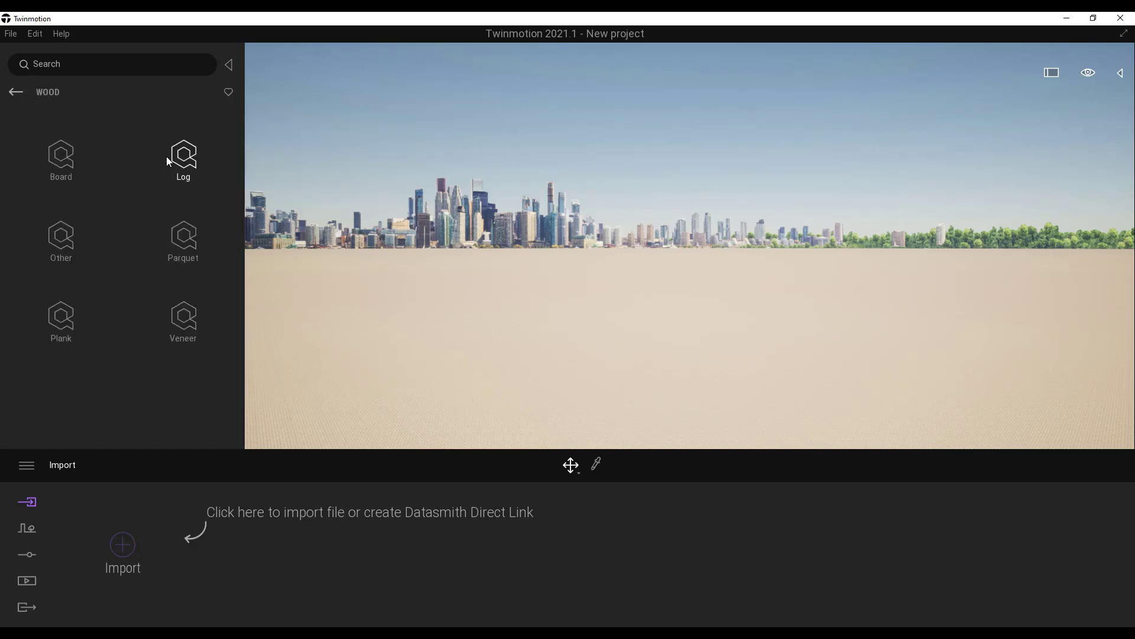
click(62, 156)
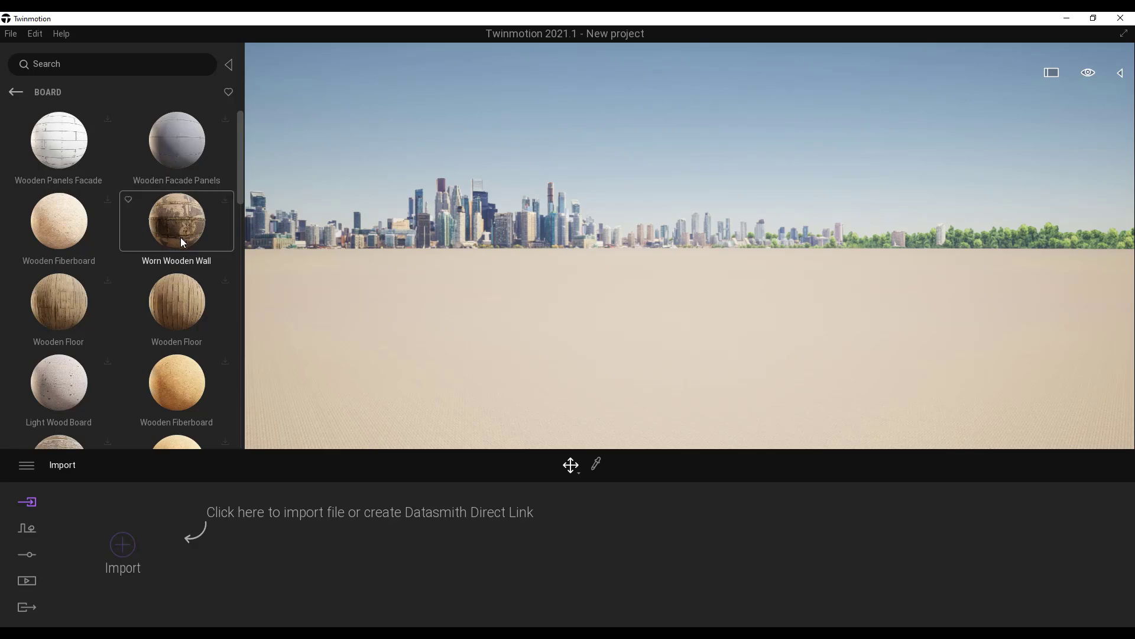
- Back out and browse Megascans 3D Asset > Building > Balcony, showing Modular Building Balcony
click(14, 92)
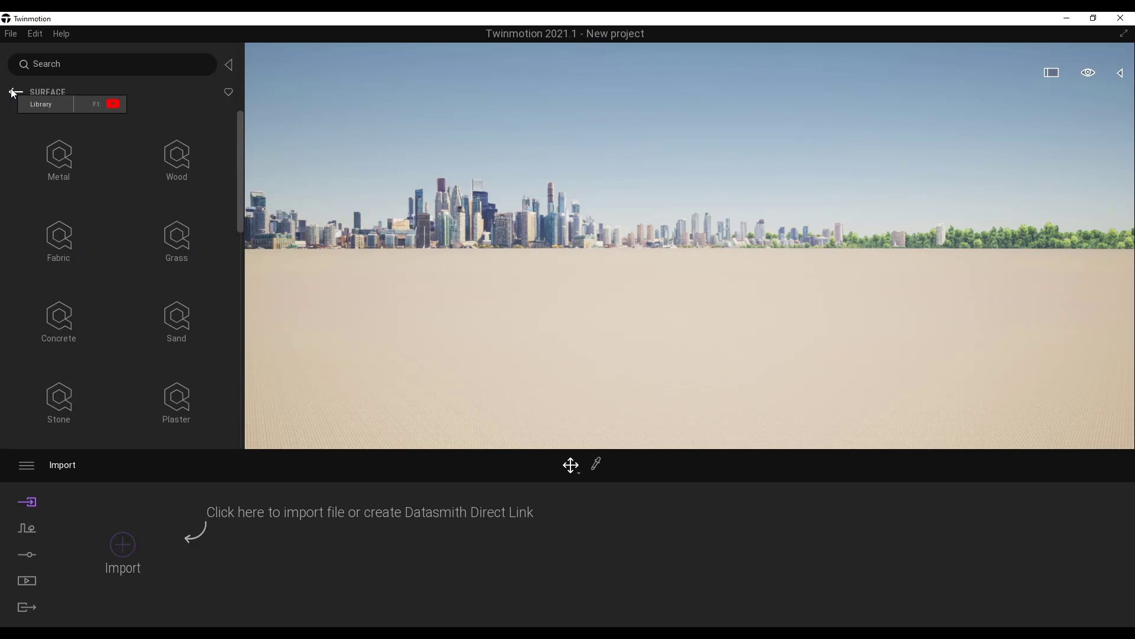
click(13, 93)
click(68, 163)
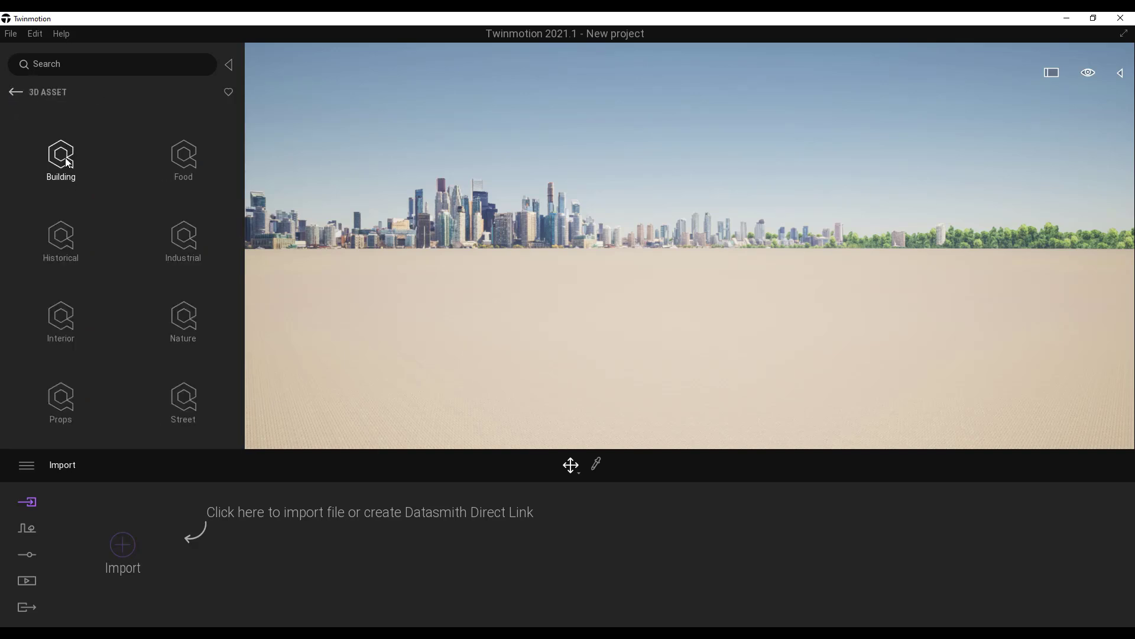
click(68, 163)
click(67, 164)
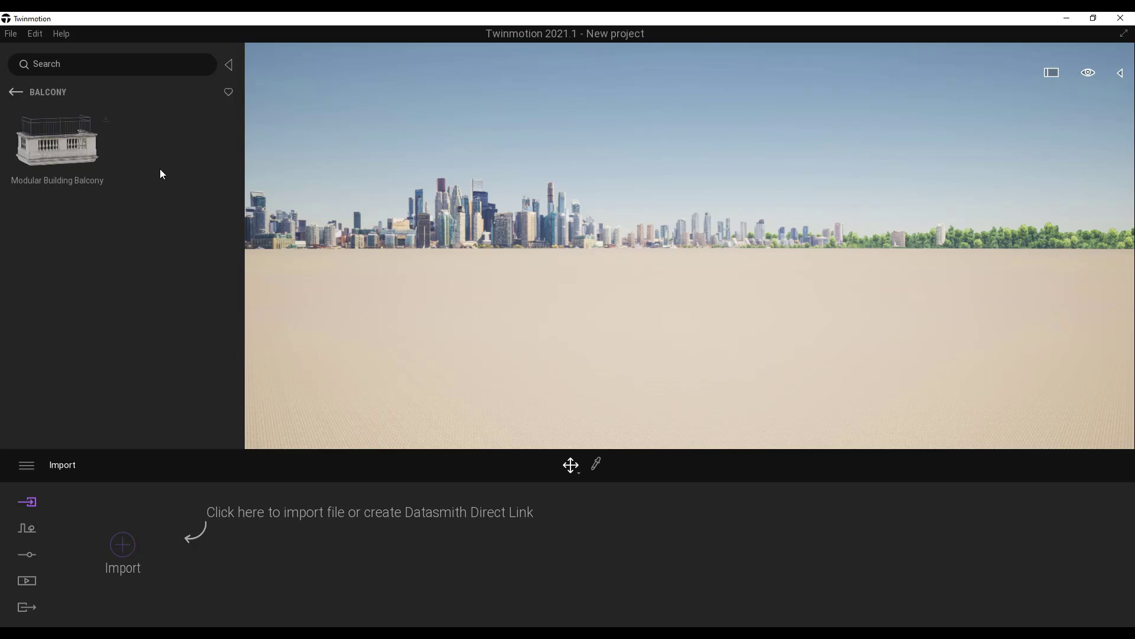
- Sign in to Epic Games from the File menu and dismiss the Signed In message
click(10, 33)
click(65, 243)
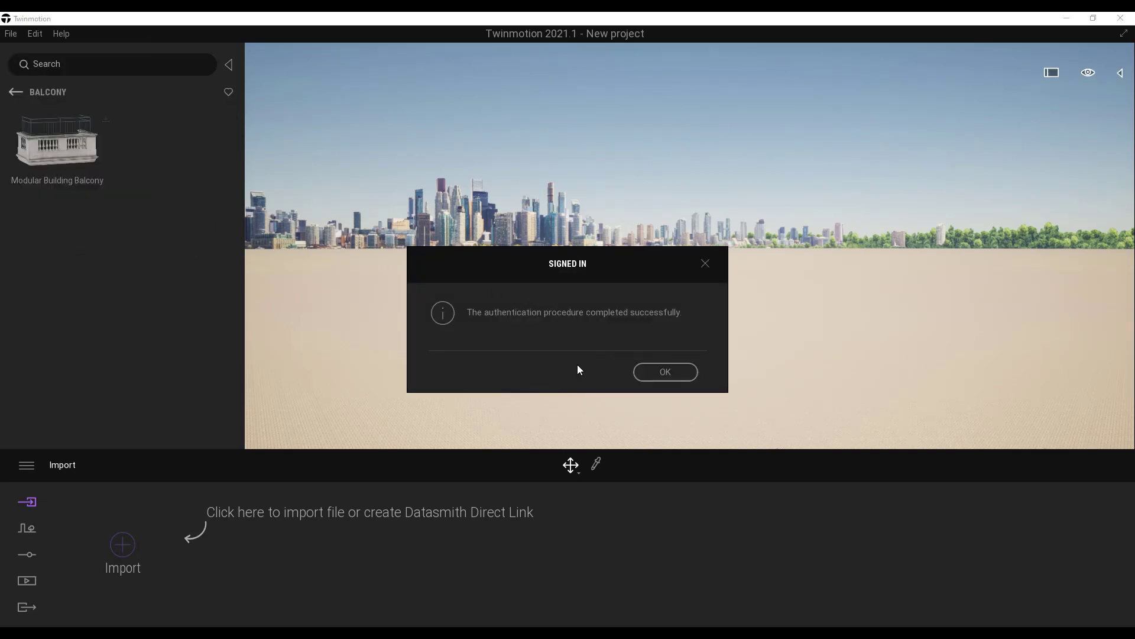
click(662, 376)
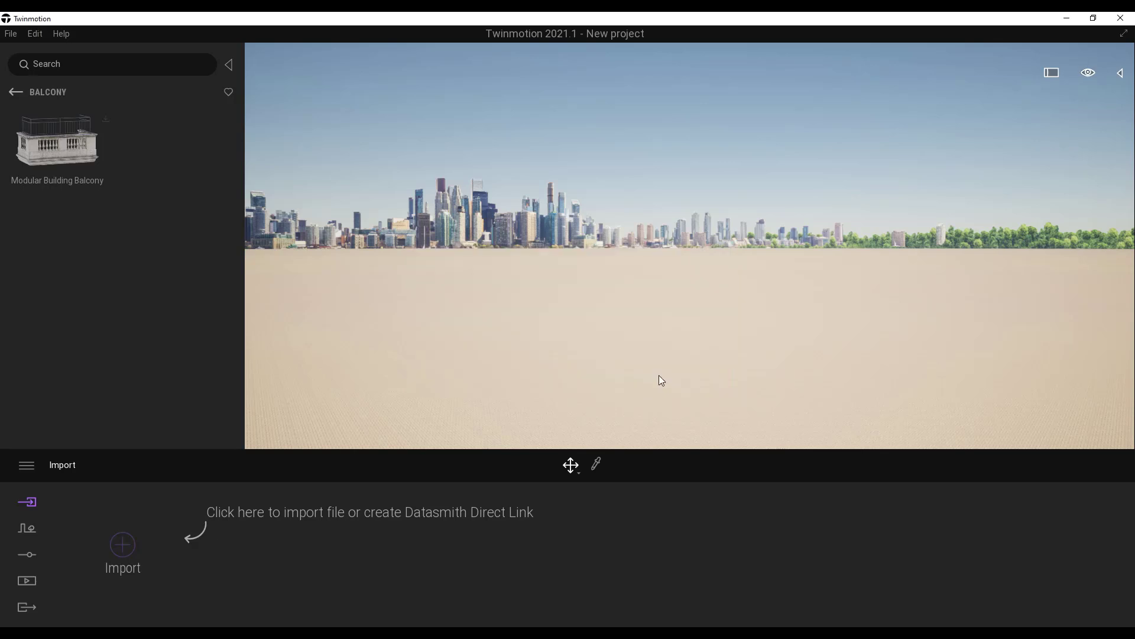
- Browse the Building > Beam assets, then go back up to the Quixel Megascans top level
click(15, 92)
click(176, 156)
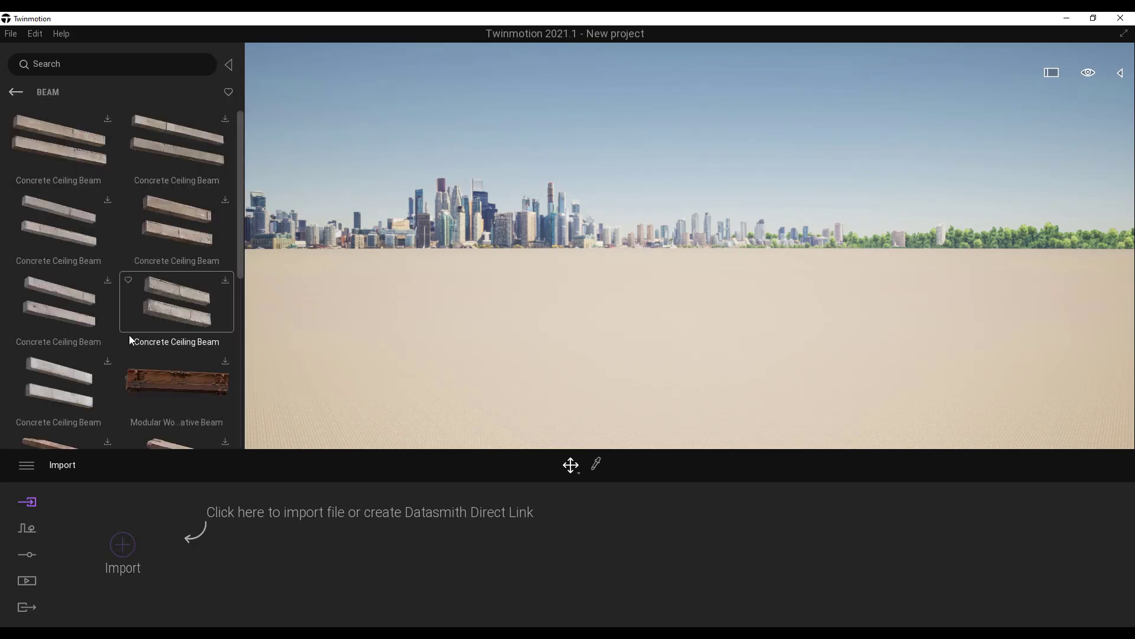
scroll(164, 293, down, 5)
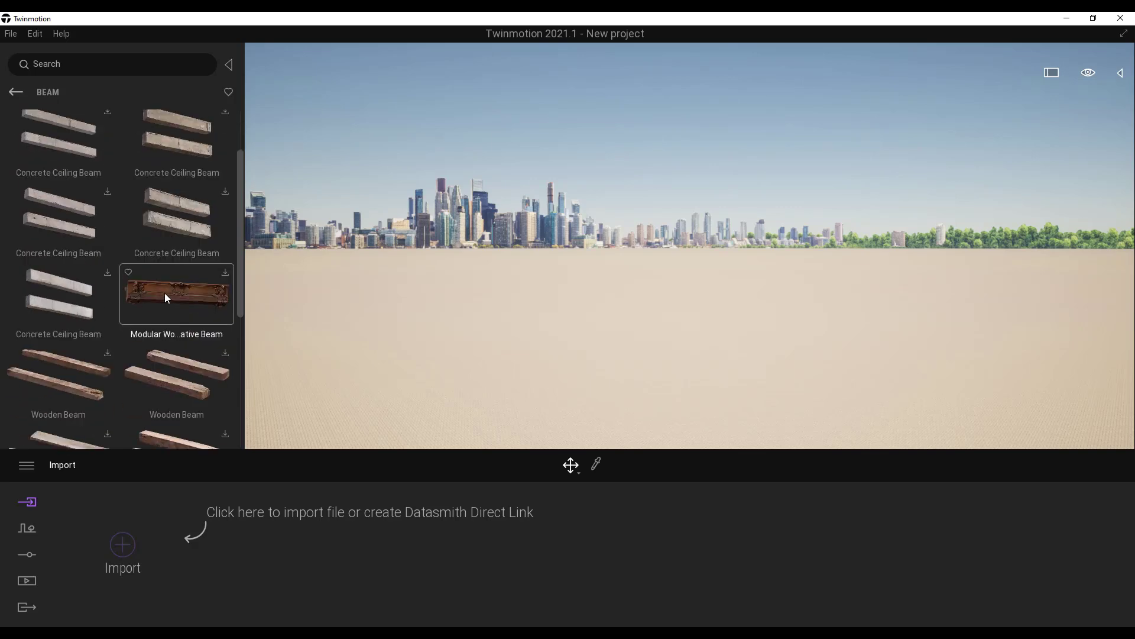
scroll(175, 320, down, 1)
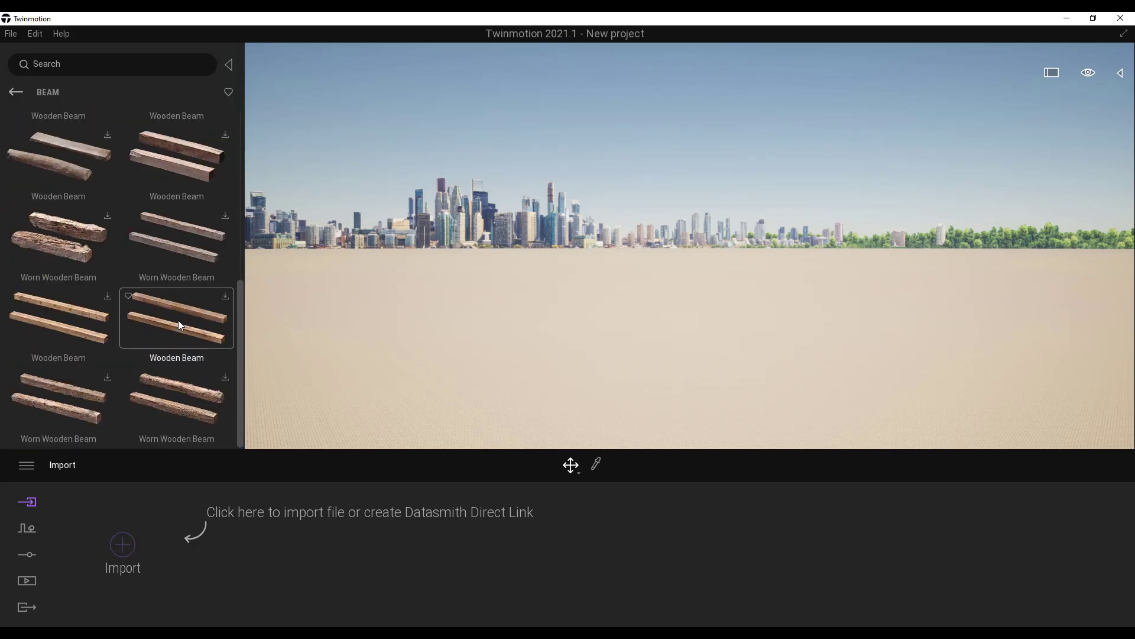
click(15, 93)
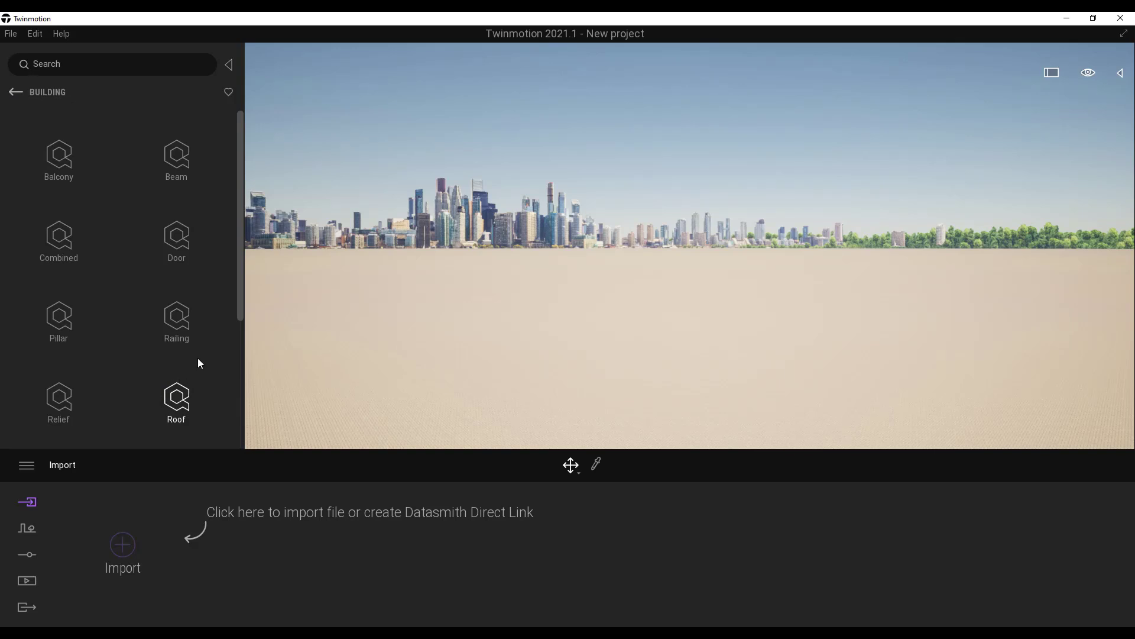
scroll(195, 343, down, 3)
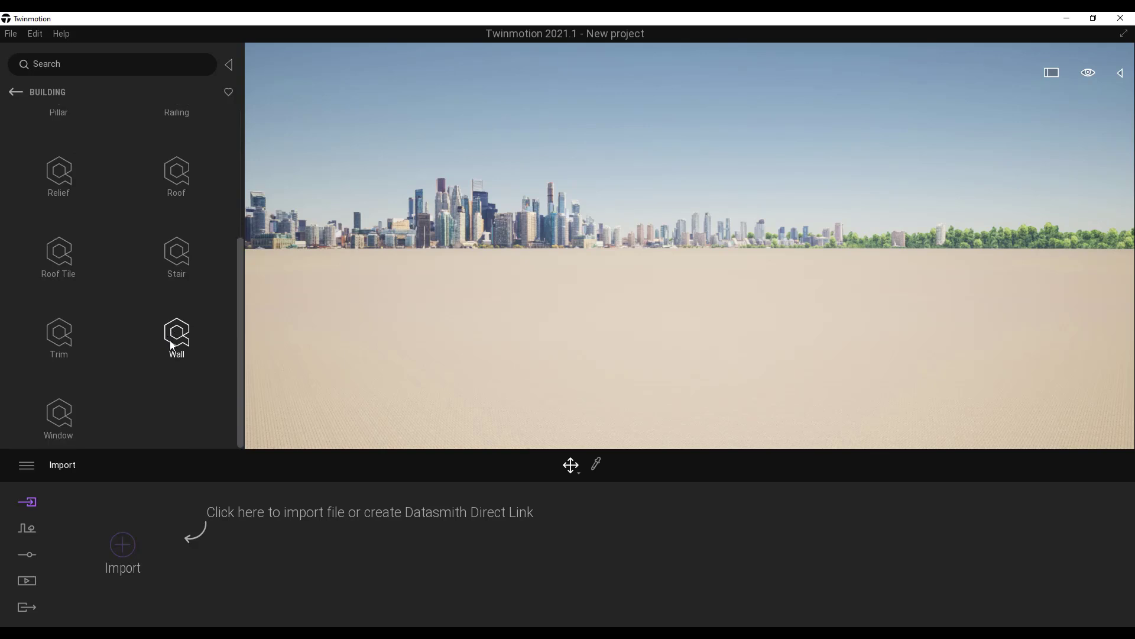
scroll(157, 334, up, 3)
click(11, 93)
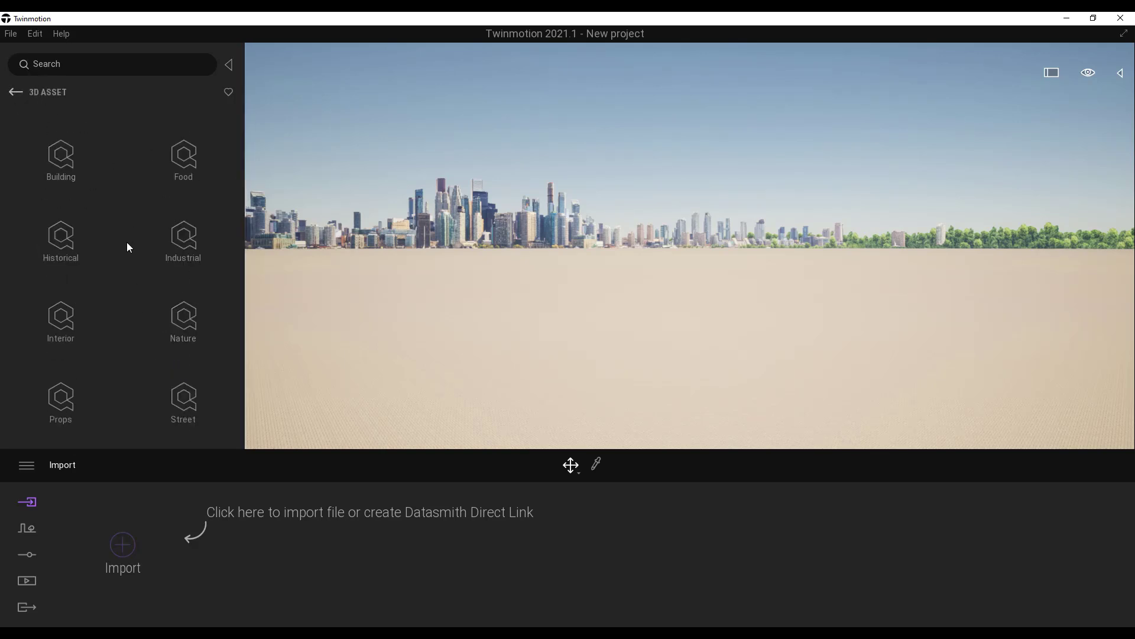
click(13, 94)
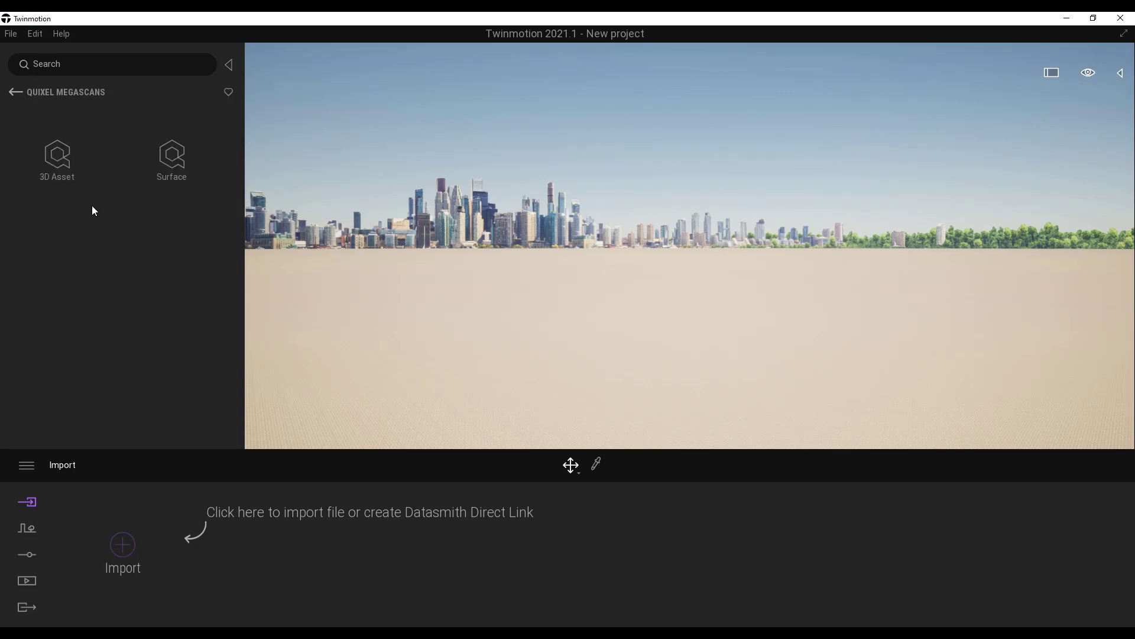
- Open Megascans 3D Asset > Street > Highway to list the guardrail assets
click(59, 157)
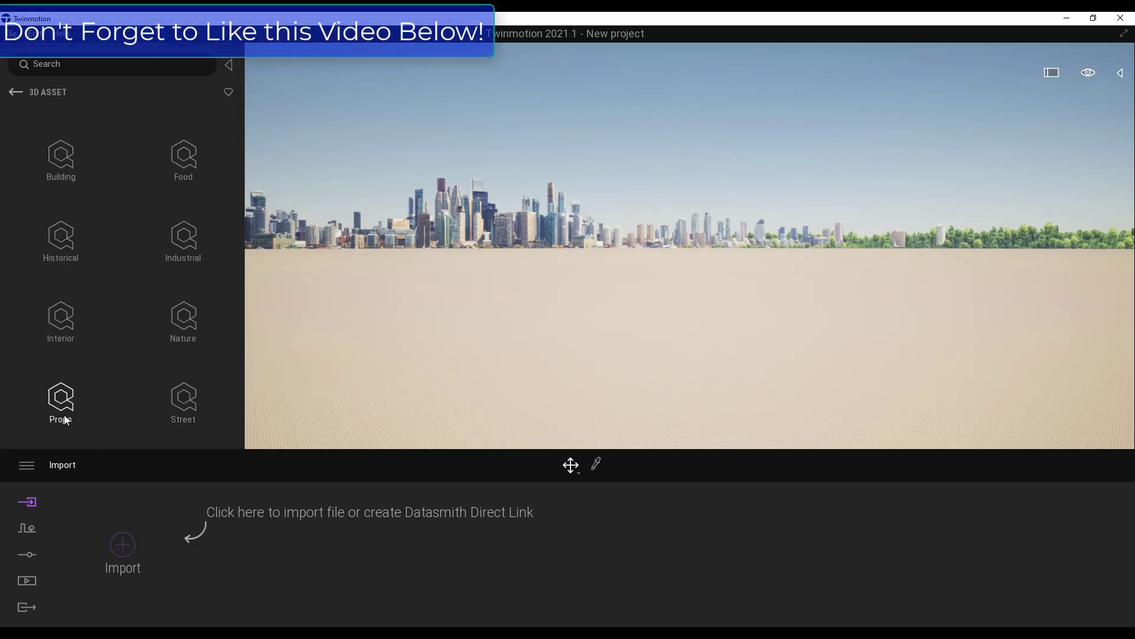
click(183, 408)
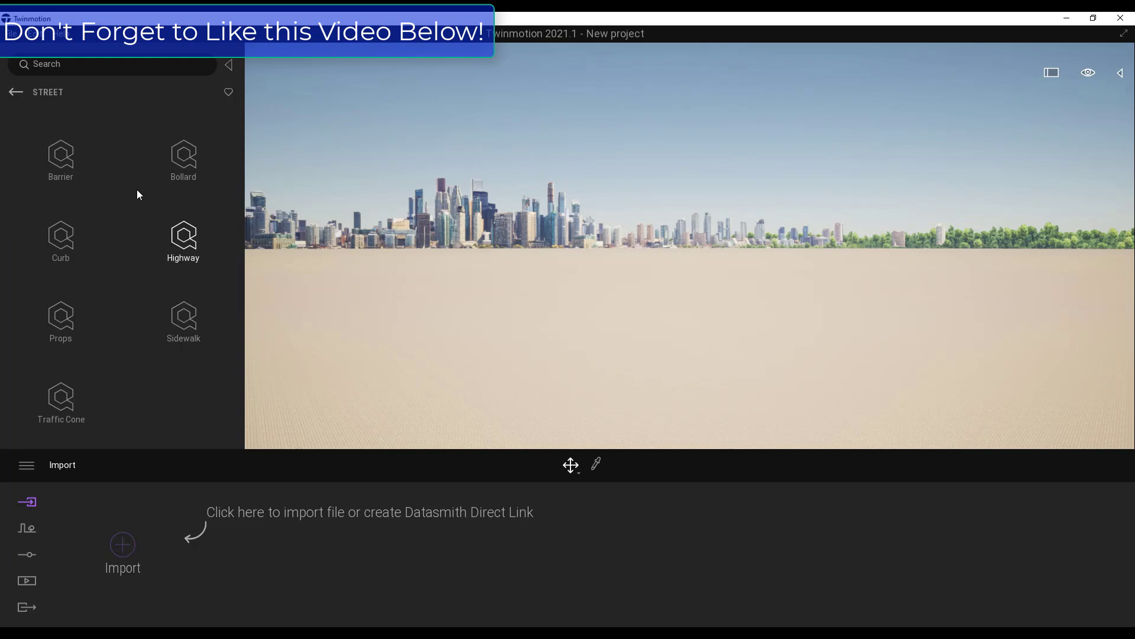
click(170, 236)
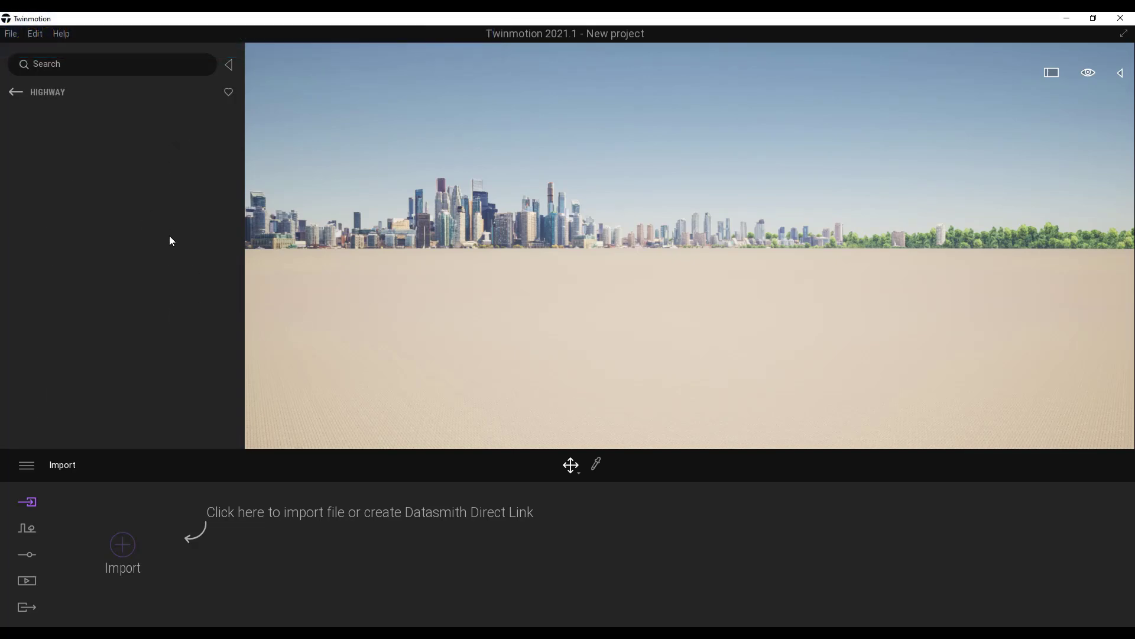
- Tilt and zoom the view down close to the herringbone paving
right_drag(473, 266, 473, 393)
scroll(684, 294, up, 10)
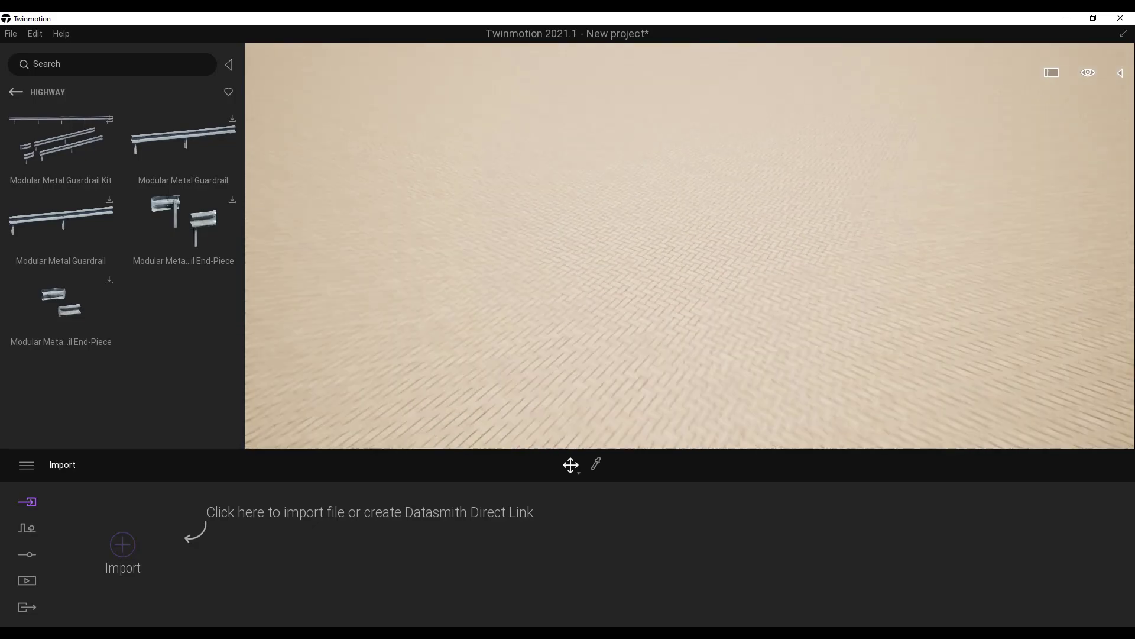
middle_drag(680, 296, 665, 319)
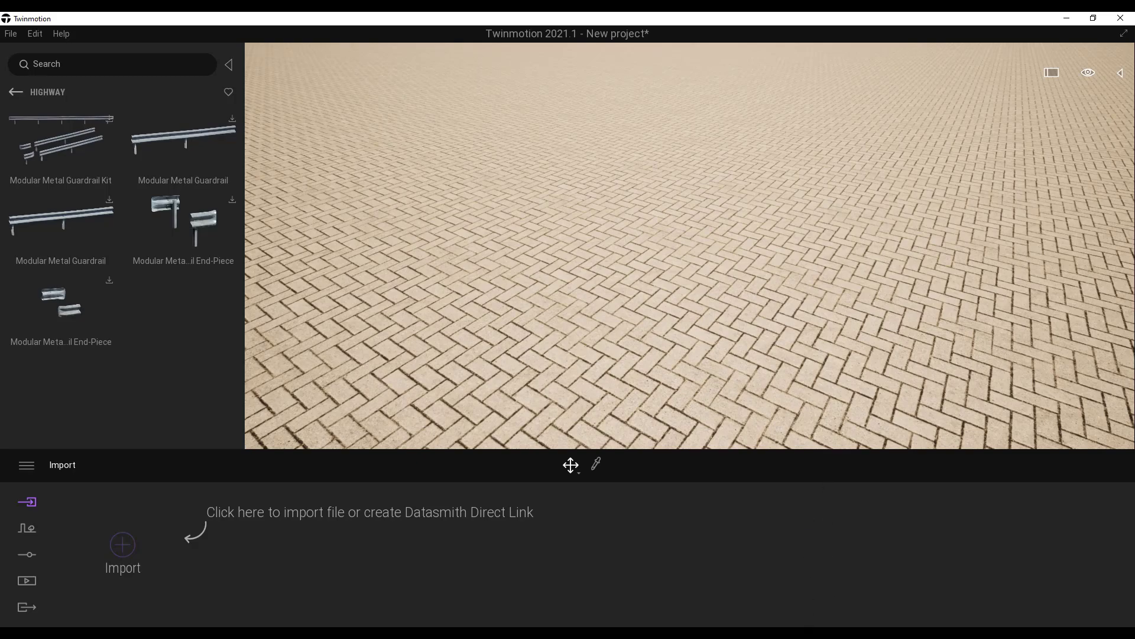
- On the Megascans website, open 3D Assets > Props > Wood and scroll to Latest Assets
click(858, 585)
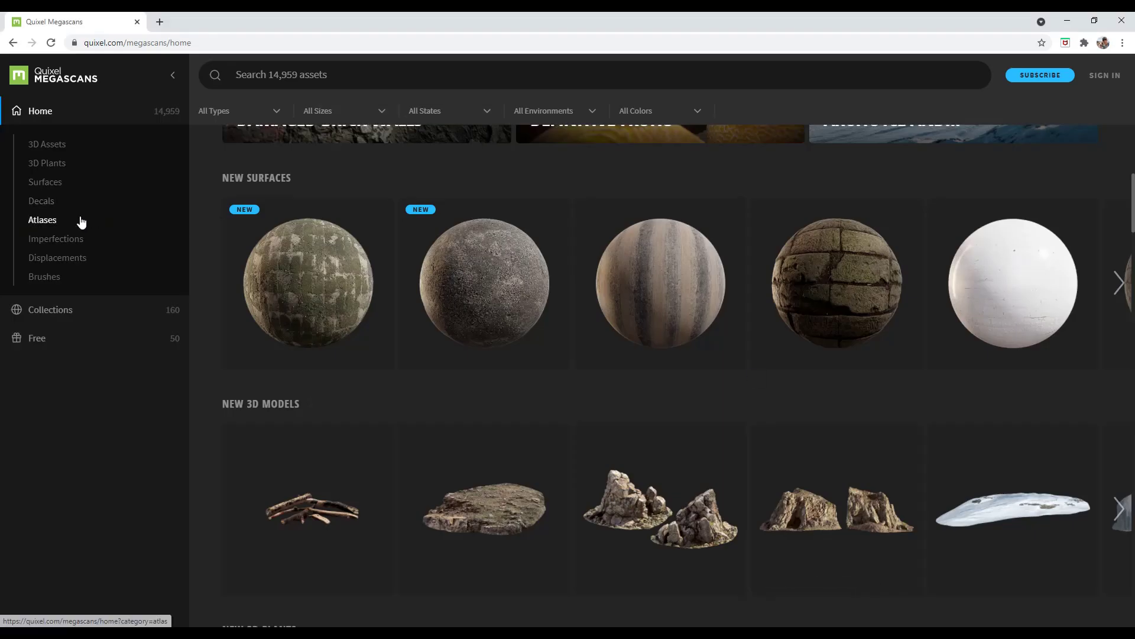
click(49, 145)
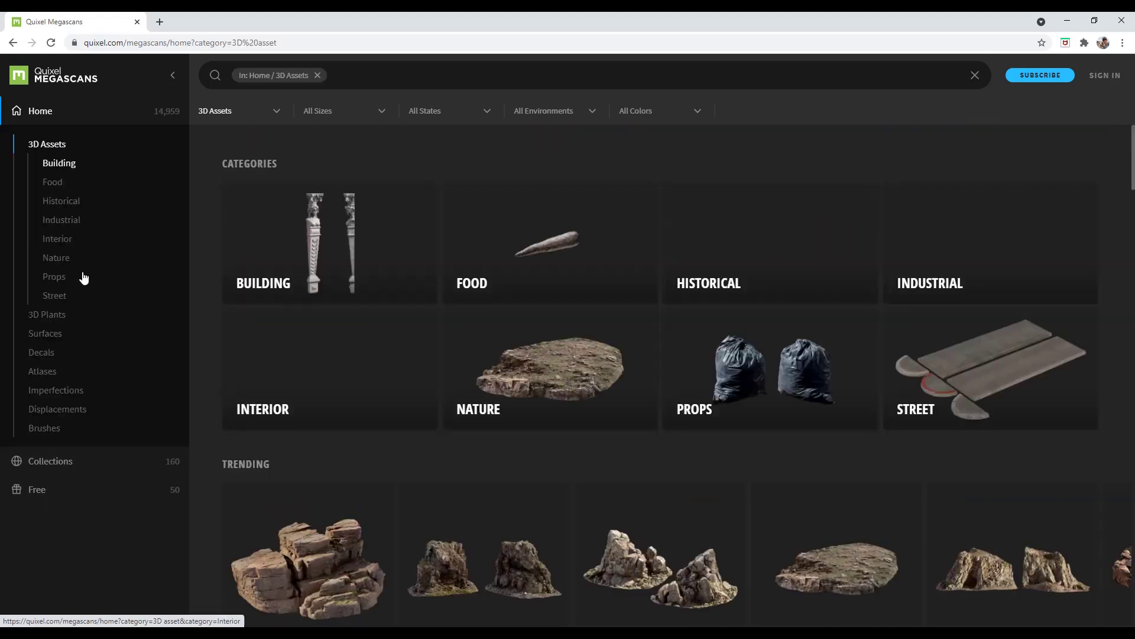
scroll(650, 414, down, 6)
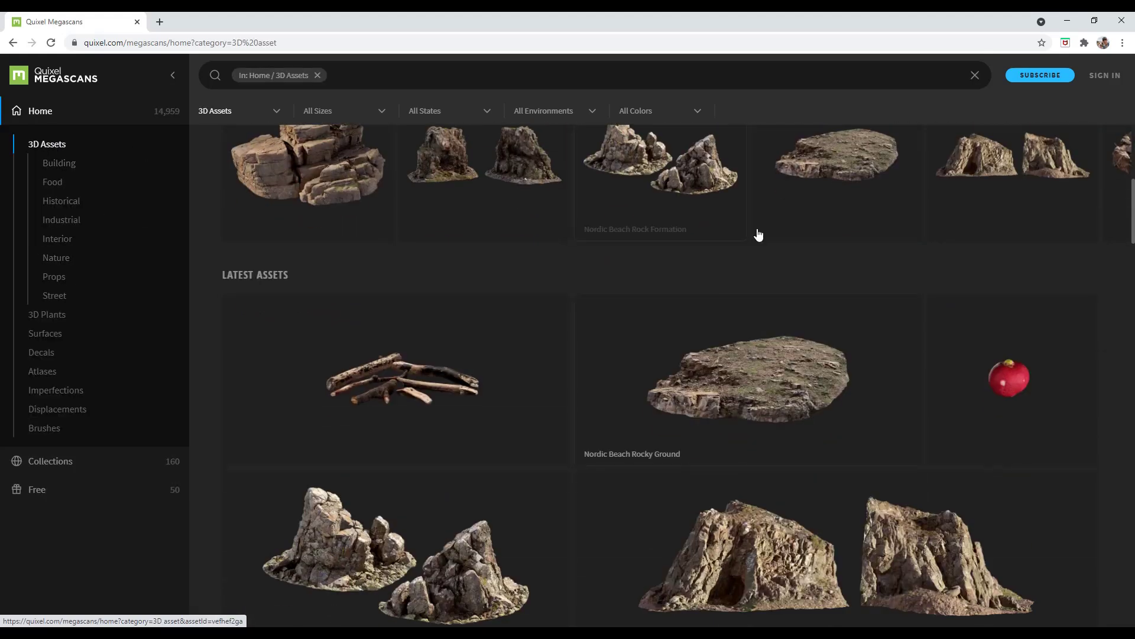
scroll(588, 322, down, 4)
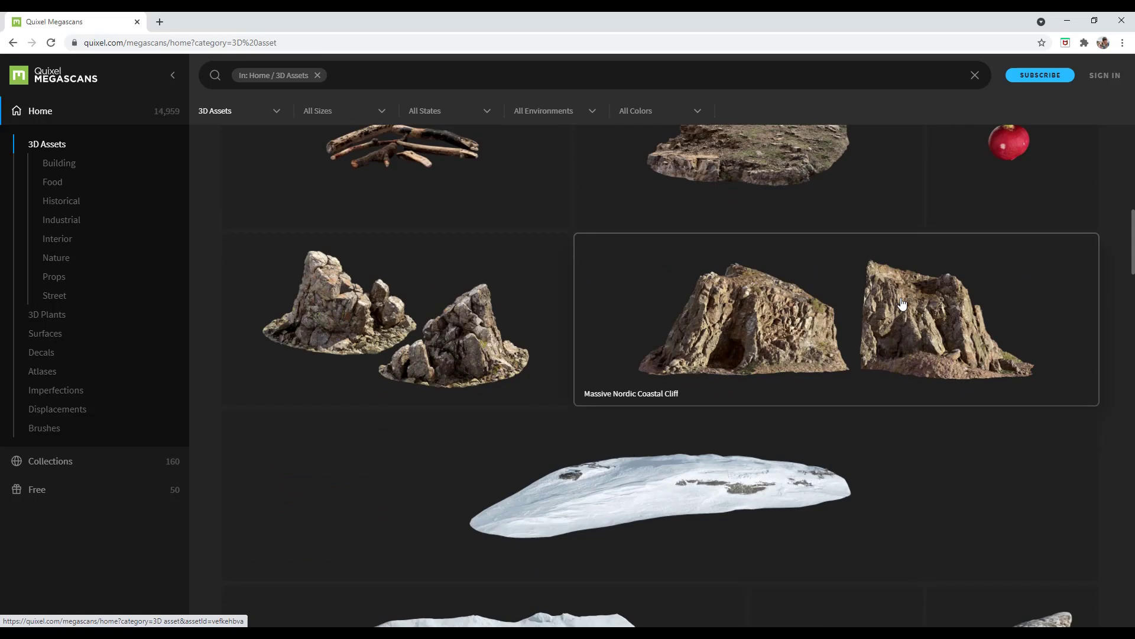
scroll(902, 303, down, 2)
scroll(591, 329, up, 4)
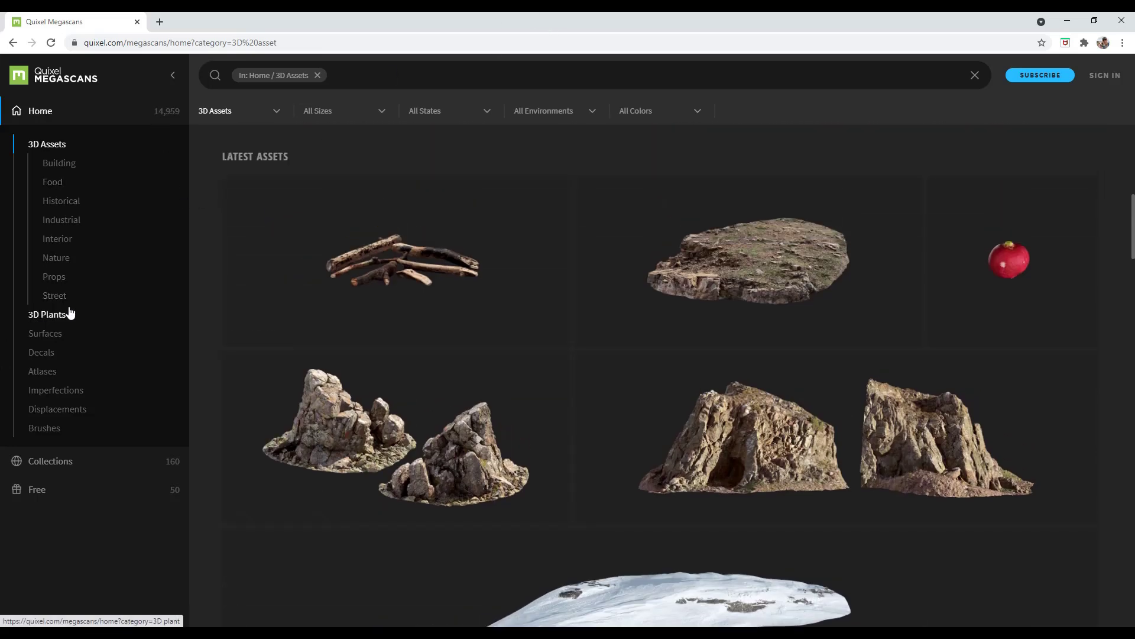
click(58, 279)
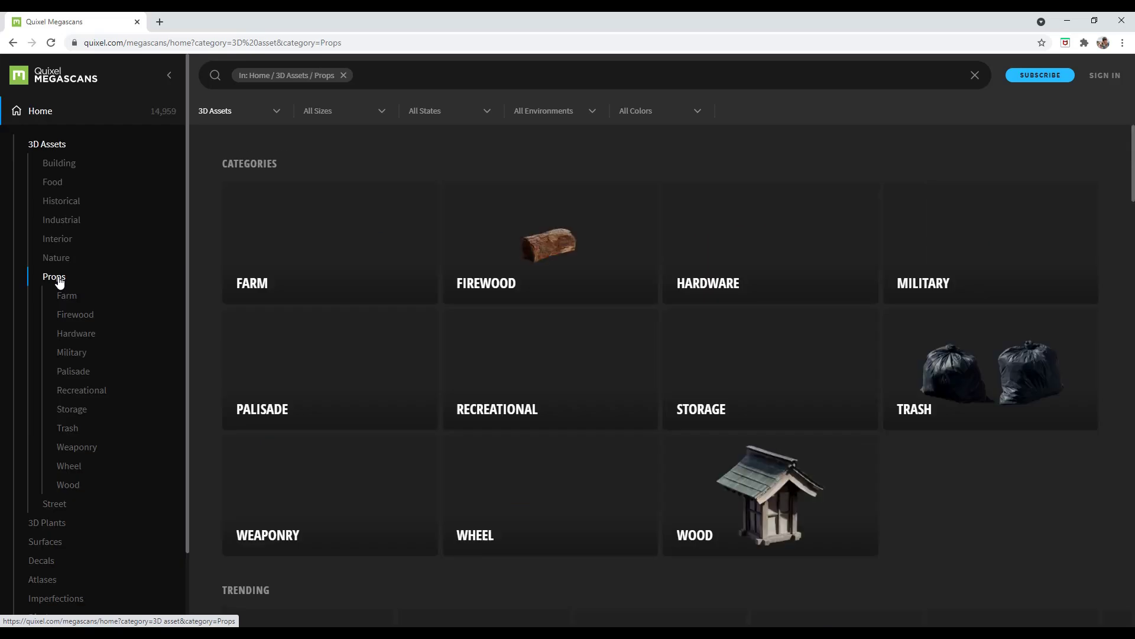
scroll(426, 302, down, 1)
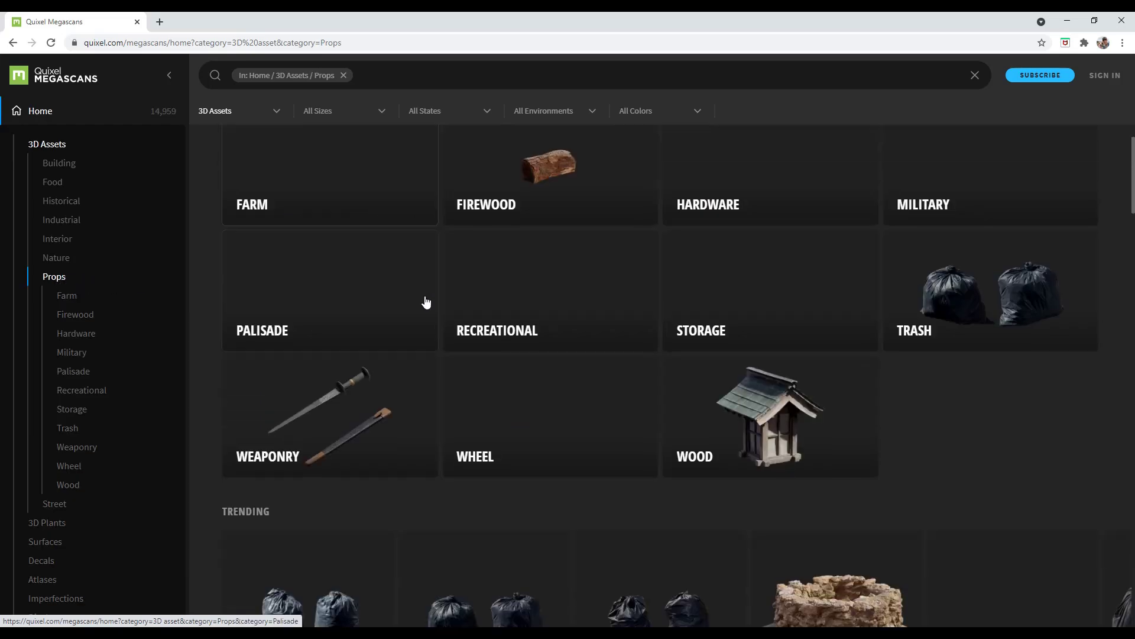
scroll(426, 302, down, 1)
click(782, 325)
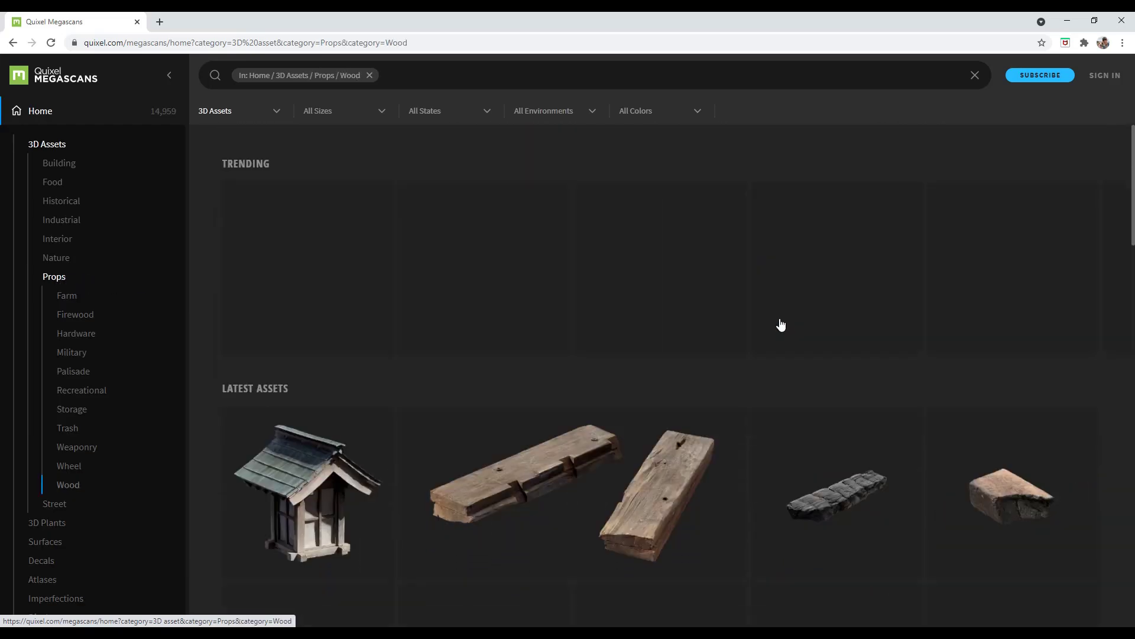
scroll(414, 322, down, 3)
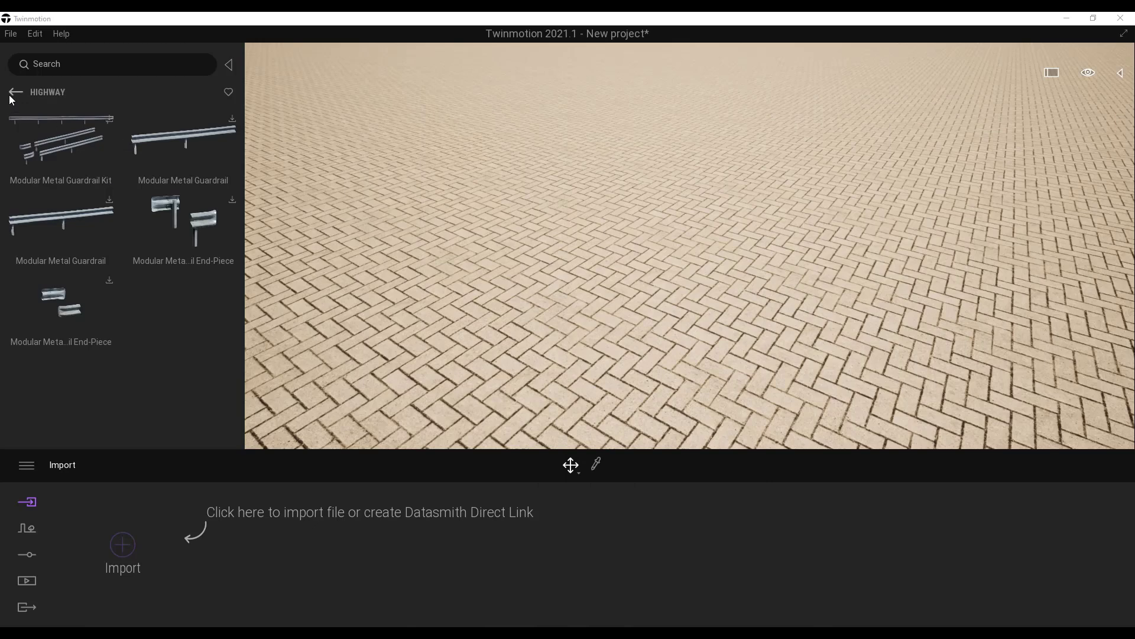
- Back out of Highway and open the Megascans Props > Wood category
click(15, 91)
click(16, 92)
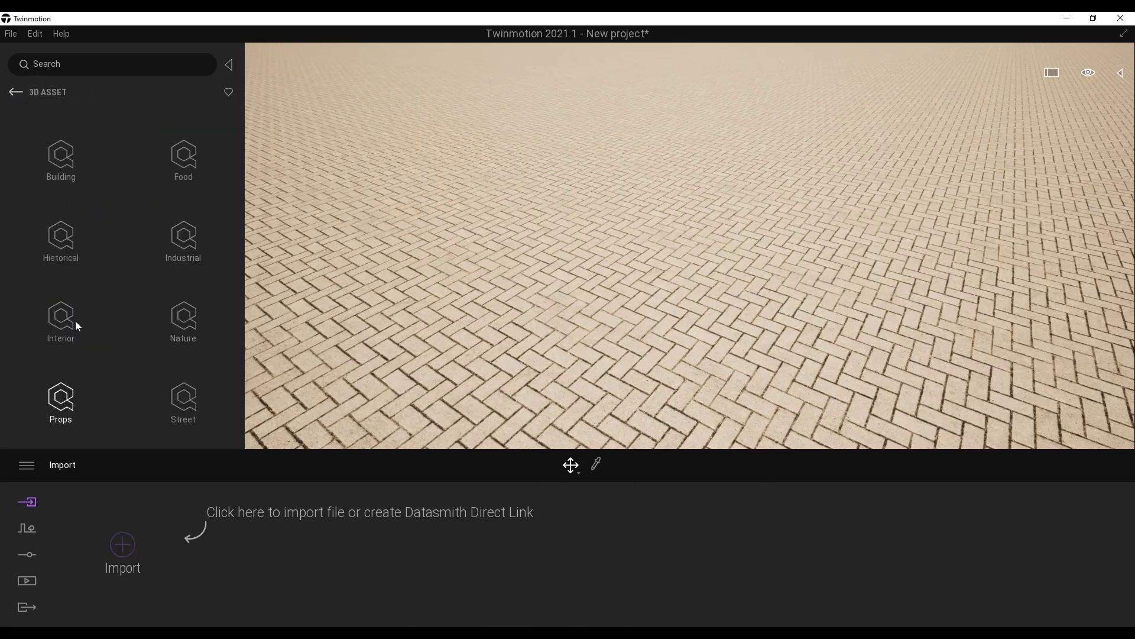
click(59, 409)
scroll(147, 410, down, 5)
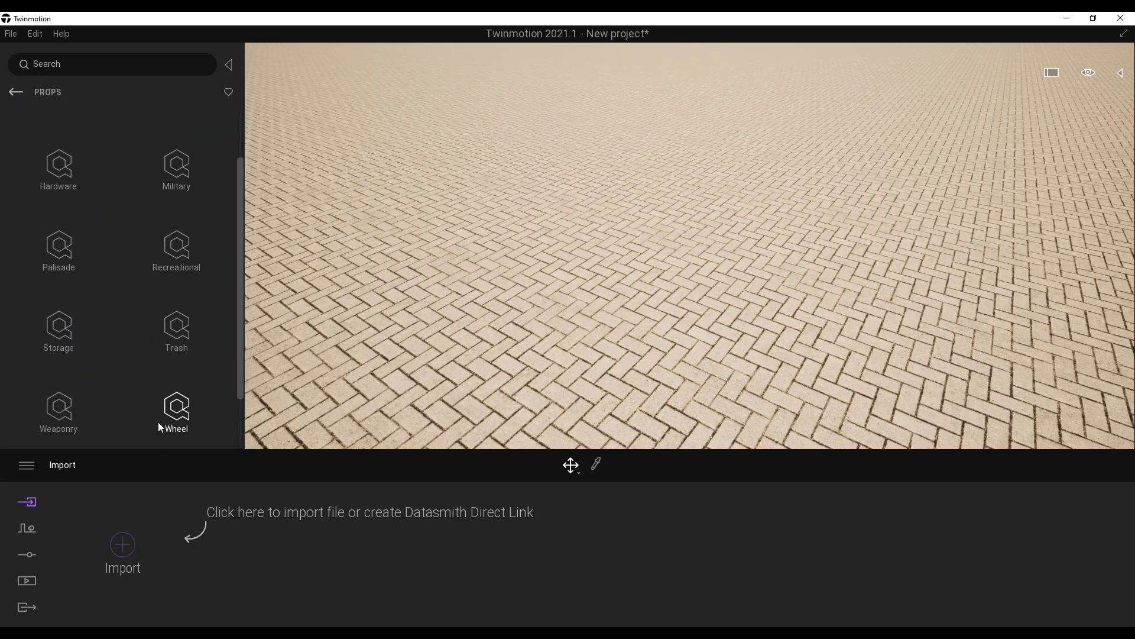
click(57, 408)
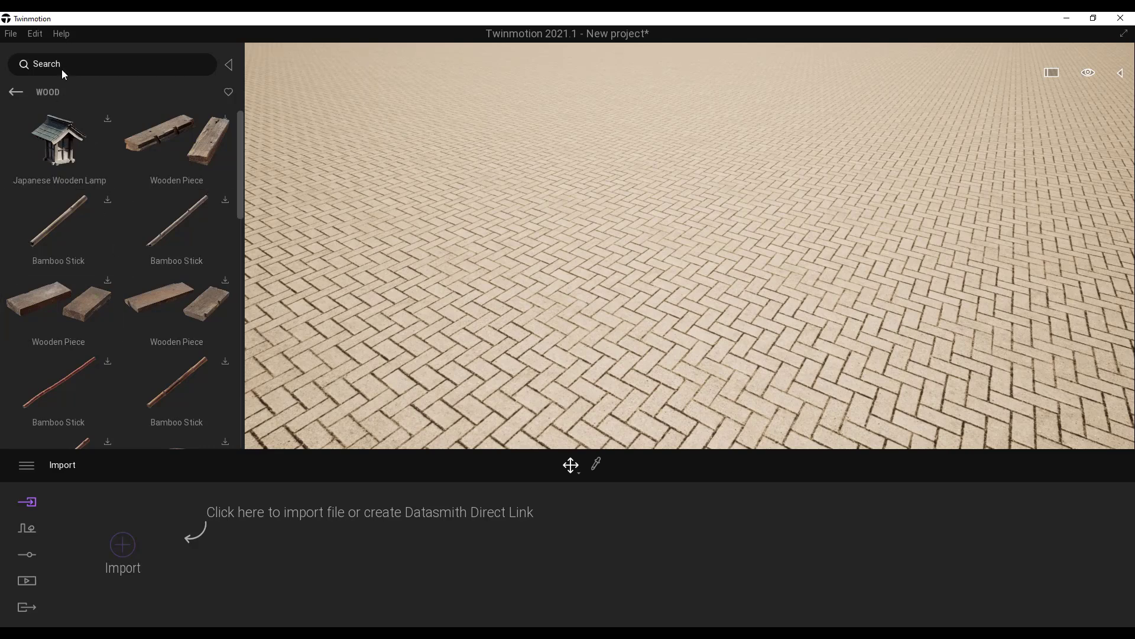
- Search the library for 'sword' across All categories, then return to Megascans 3D Asset
click(87, 63)
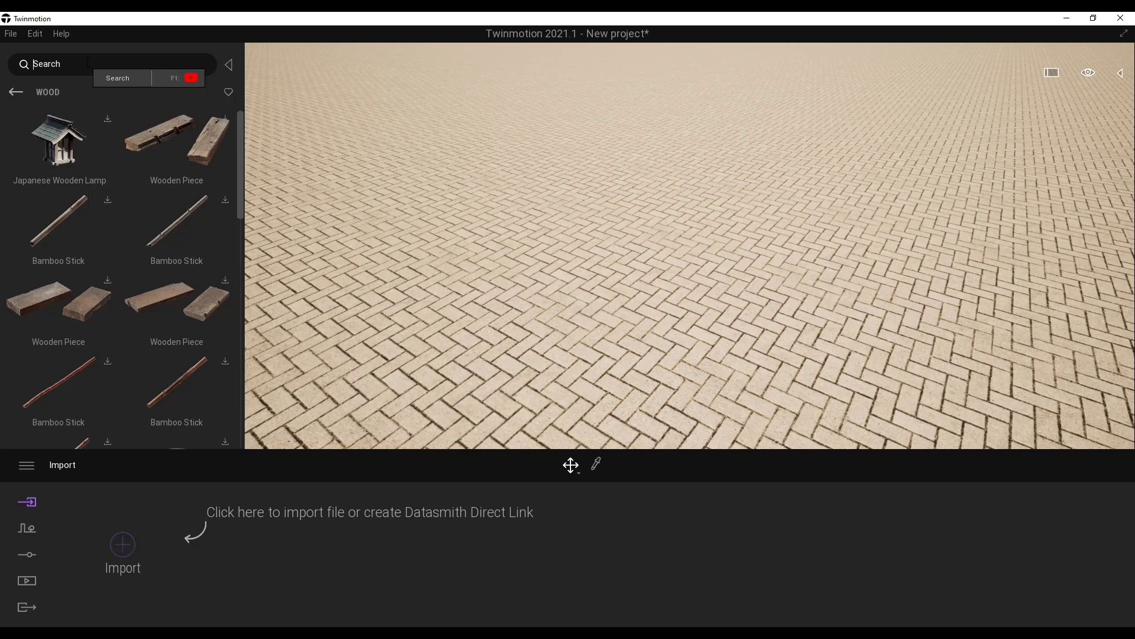
text(sword)
key(Return)
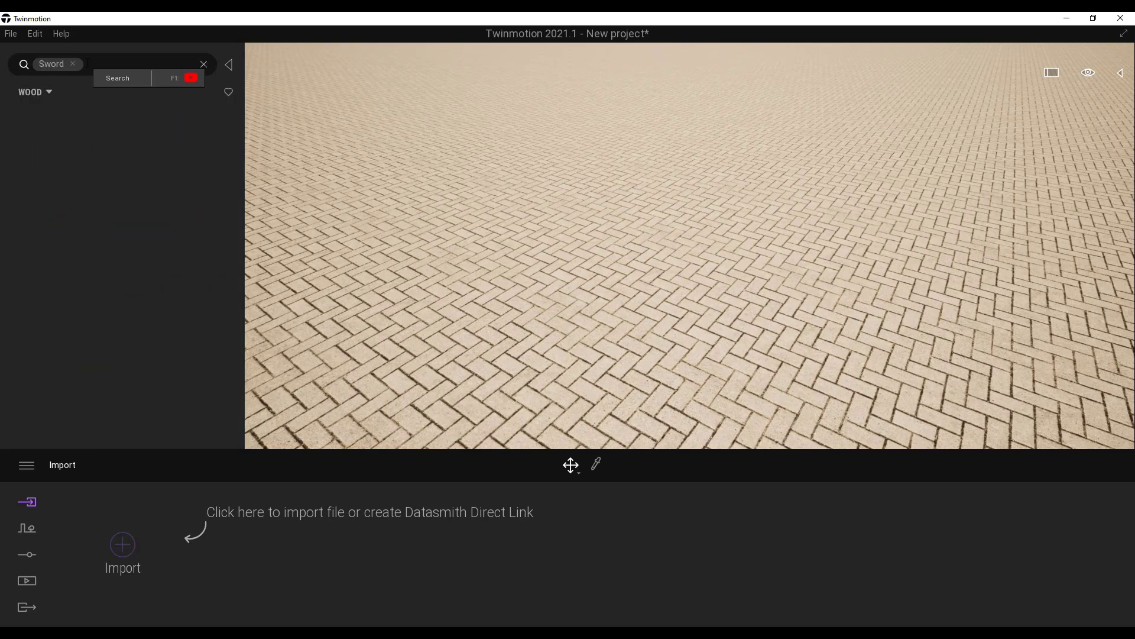
click(42, 90)
click(34, 100)
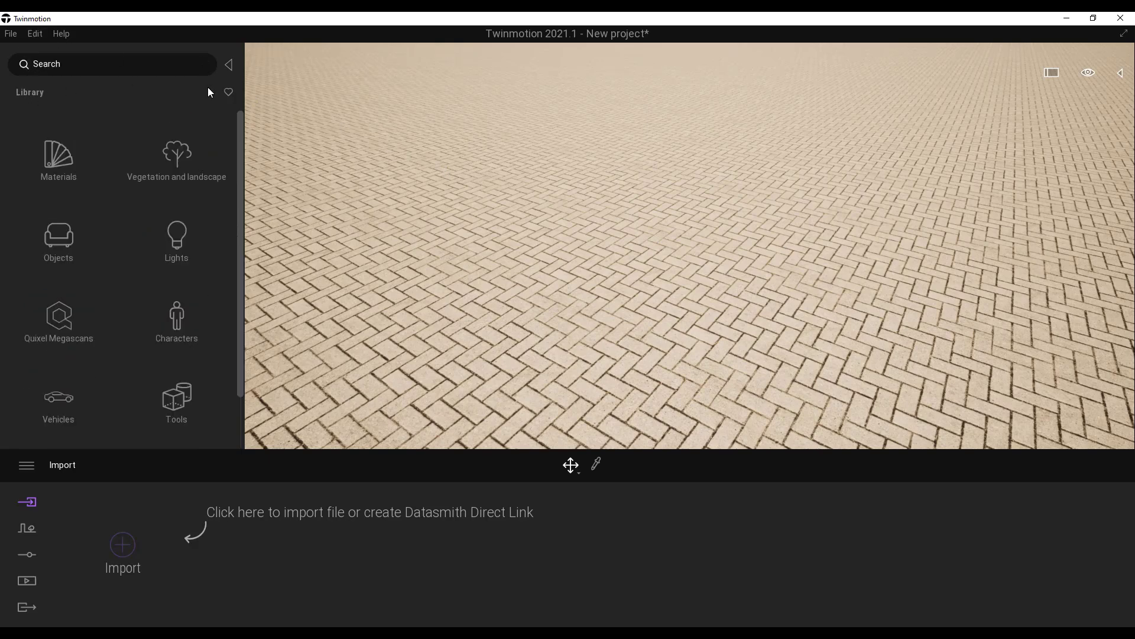
click(57, 324)
click(67, 158)
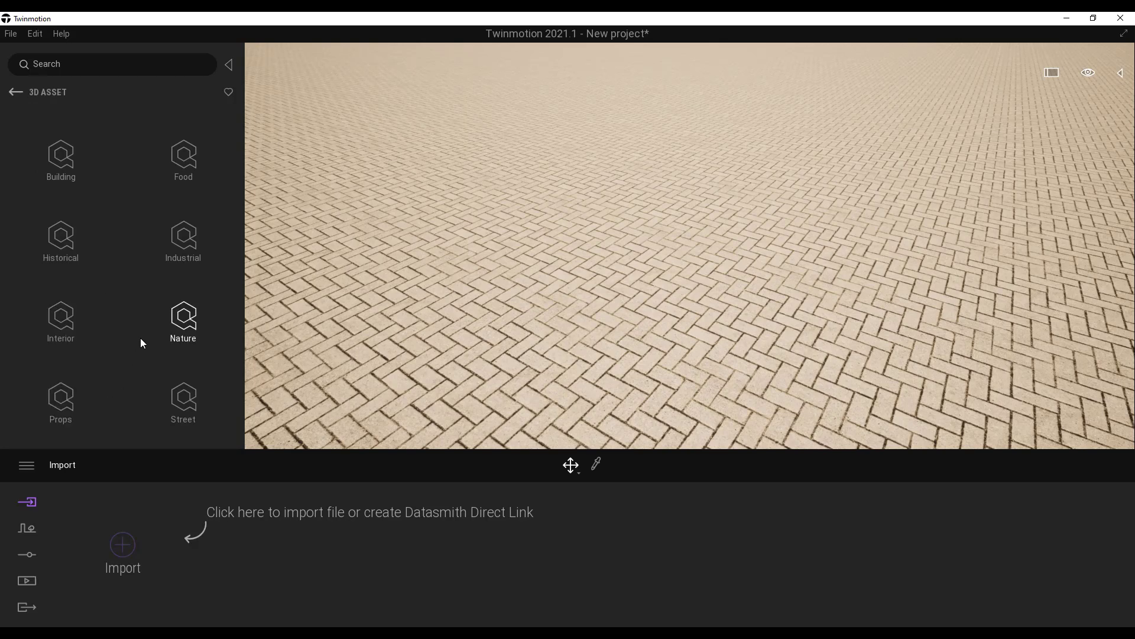
- Open Building > Combined and scroll through kits like Gable, 1st Floor, Window and Roof
click(66, 161)
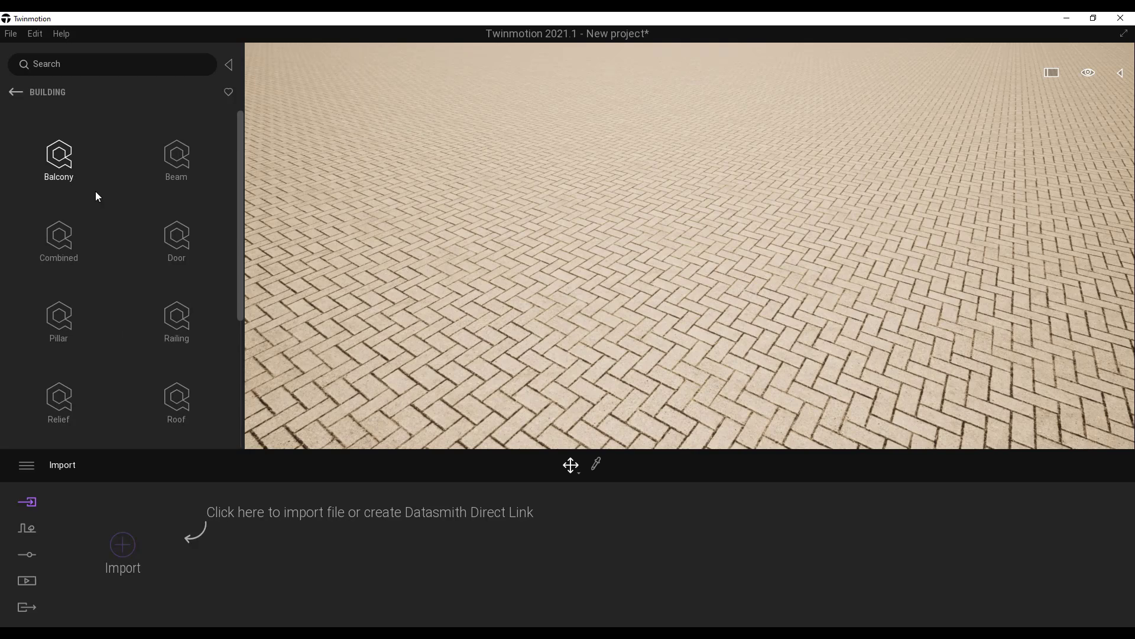
scroll(148, 311, down, 4)
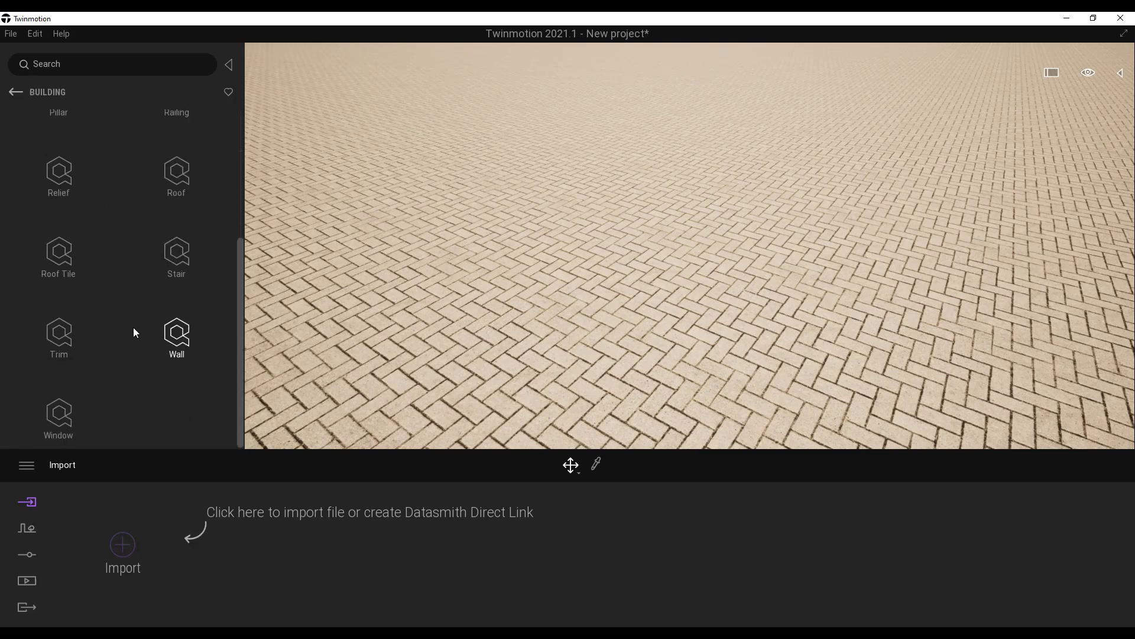
scroll(133, 347, up, 4)
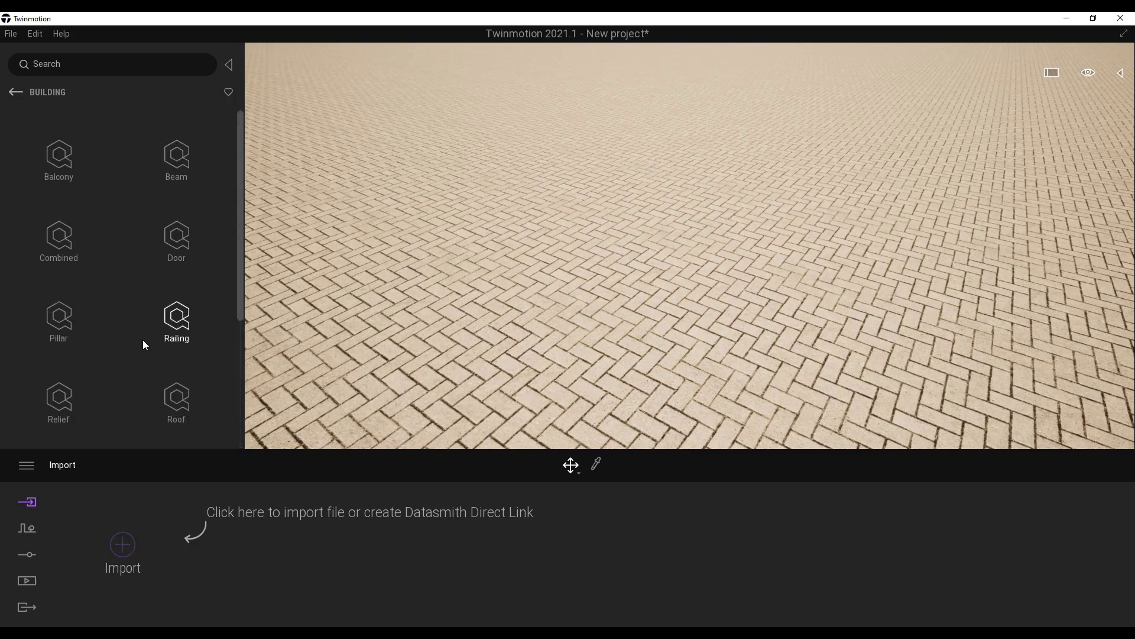
click(61, 245)
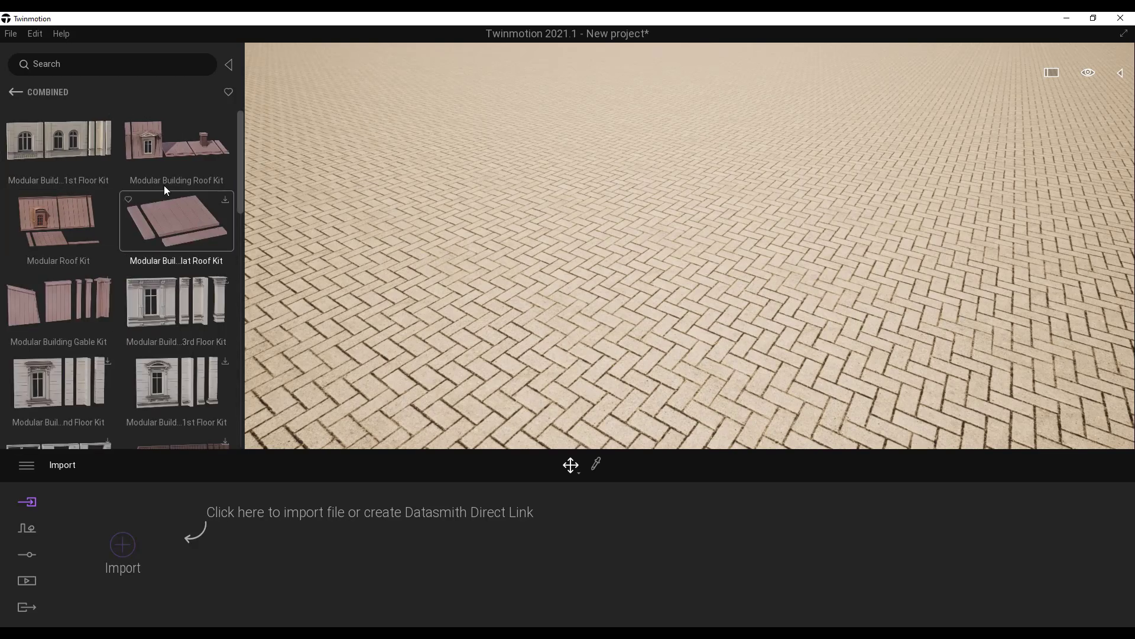
scroll(168, 266, down, 5)
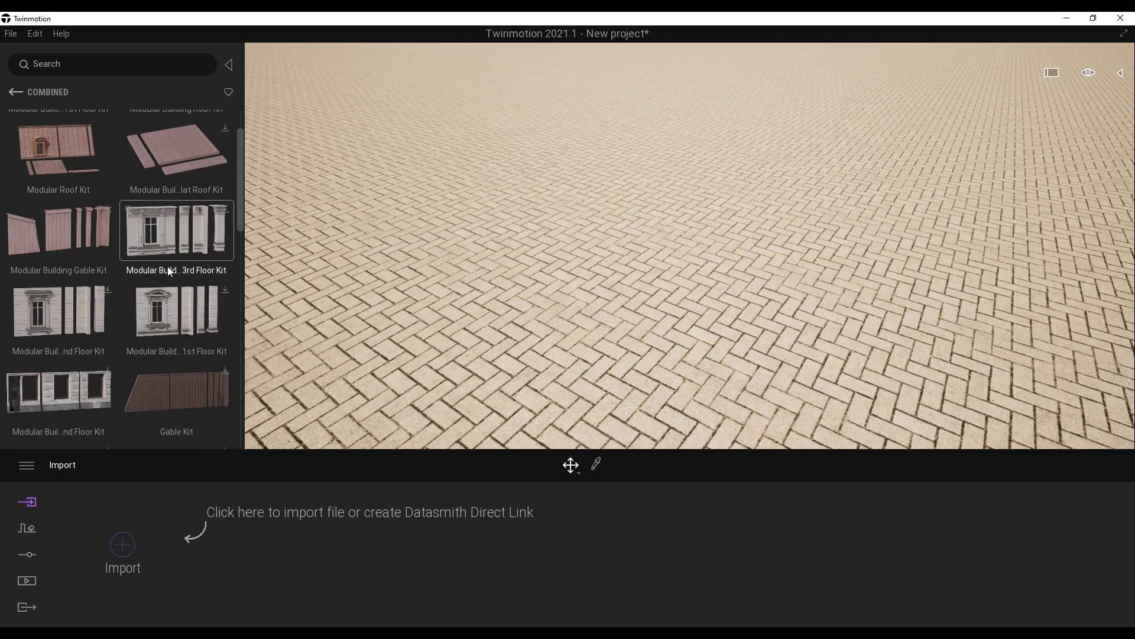
scroll(170, 290, down, 5)
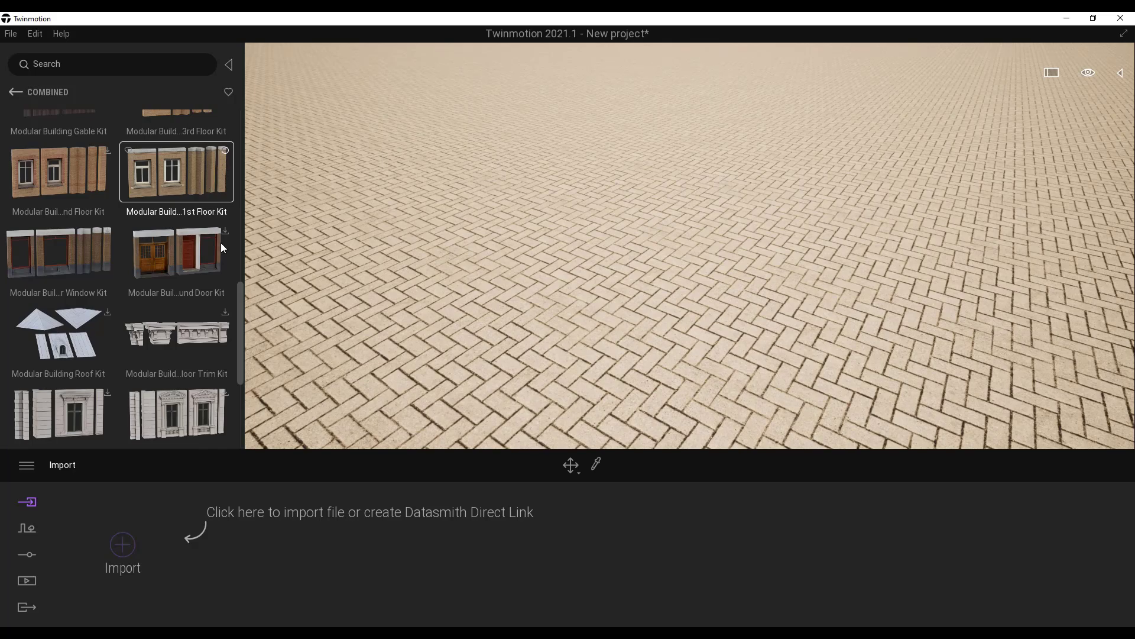
- Review the Quality preferences, then drag the Modular Building 1st Floor Kit into the viewport
click(35, 33)
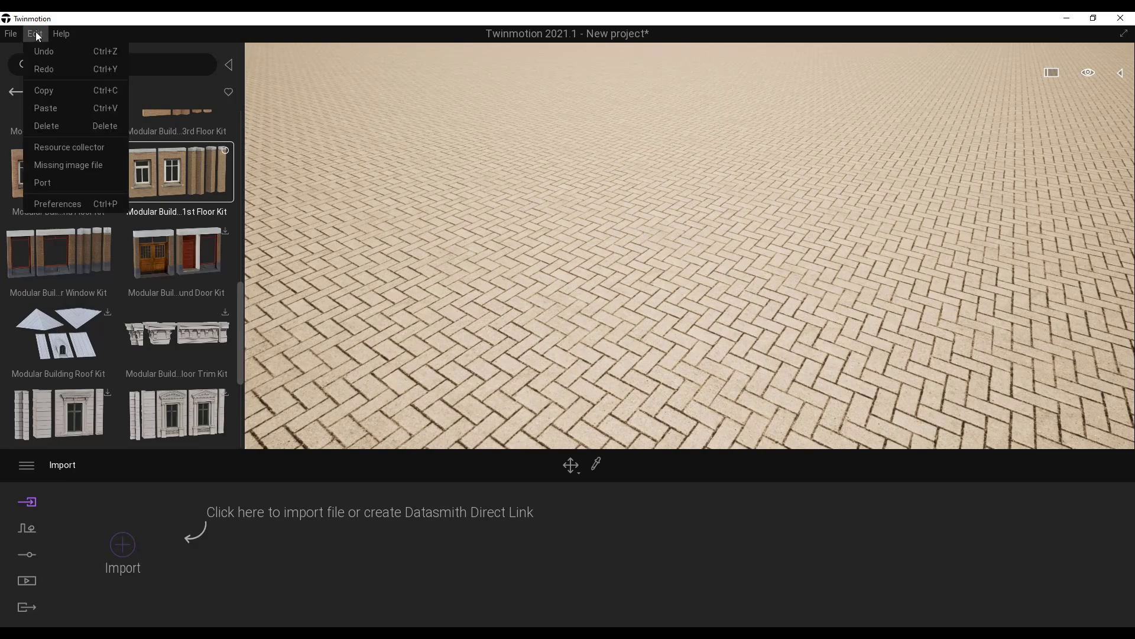
click(81, 204)
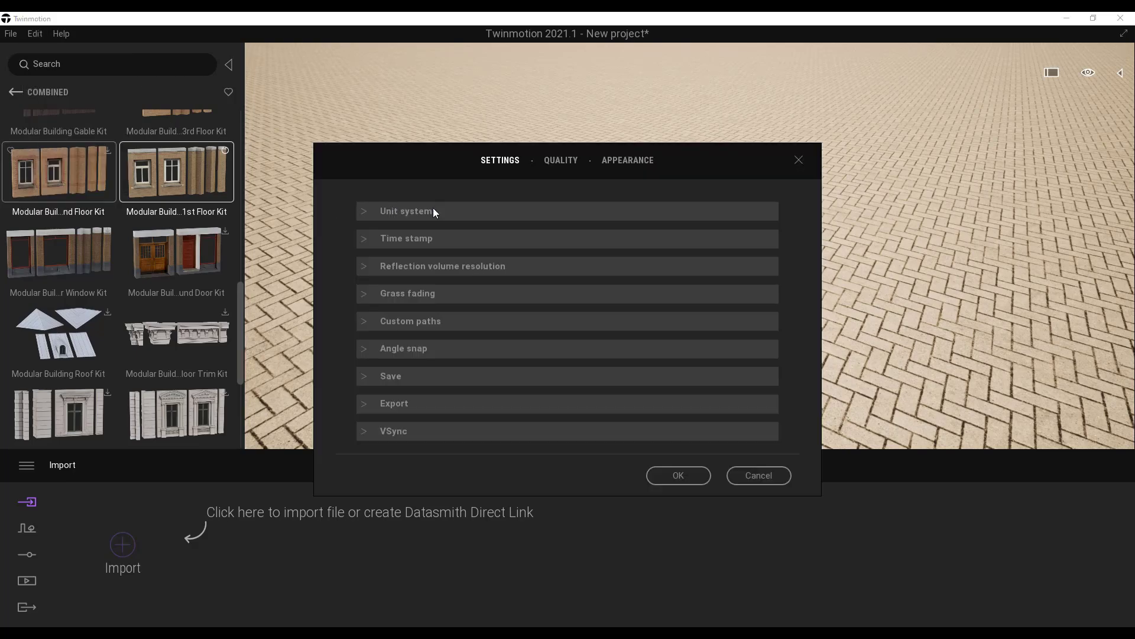
click(559, 166)
click(492, 163)
click(678, 476)
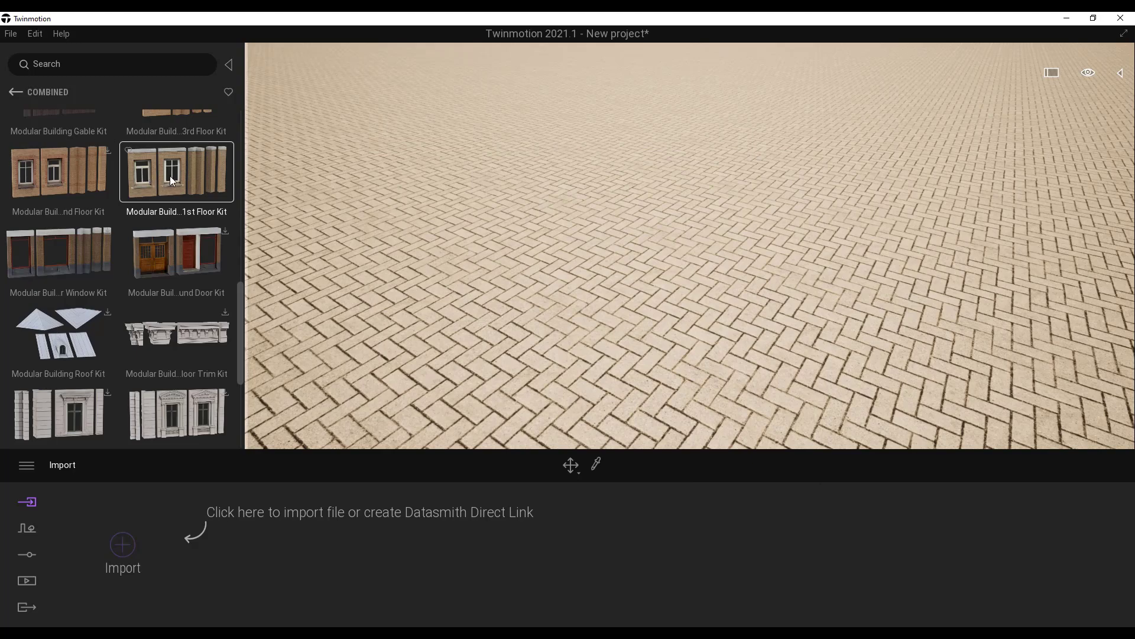
drag(170, 176, 686, 243)
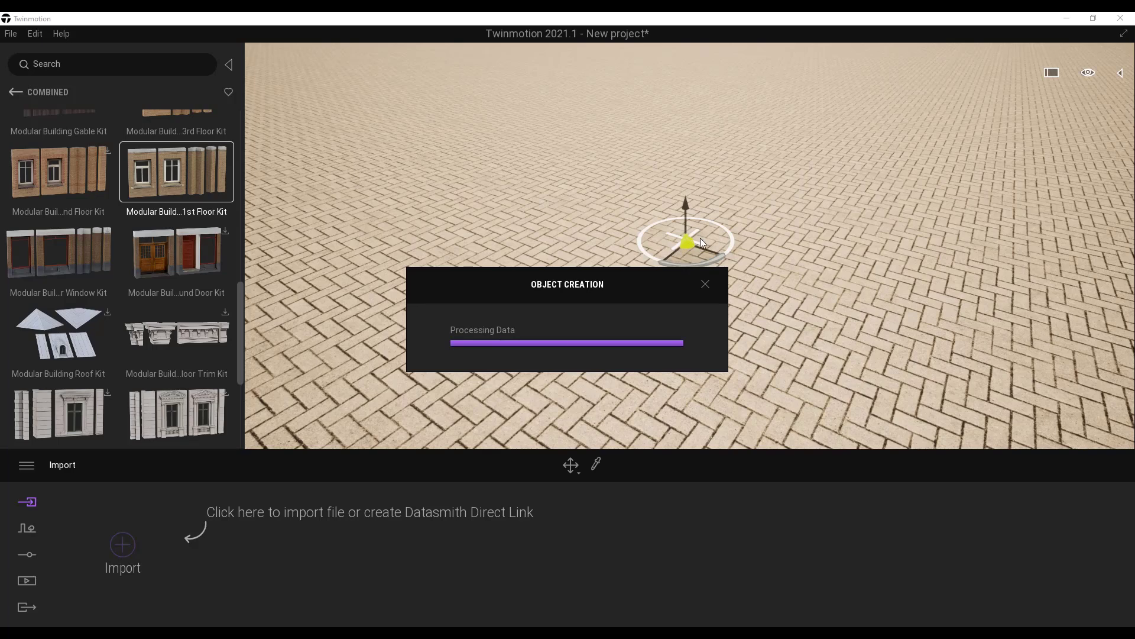
- Set the 1st Floor Kit down on the paving and stop placing further copies
click(653, 239)
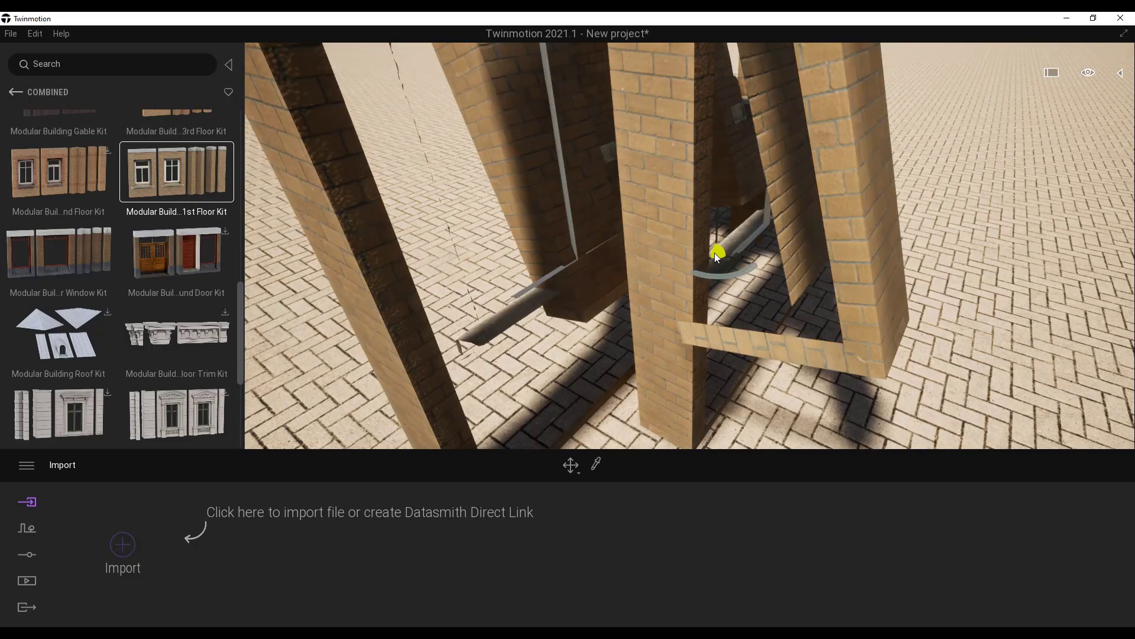
right_drag(928, 181, 927, 186)
key(s)
scroll(926, 191, up, 10)
key(w)
drag(926, 186, 870, 344)
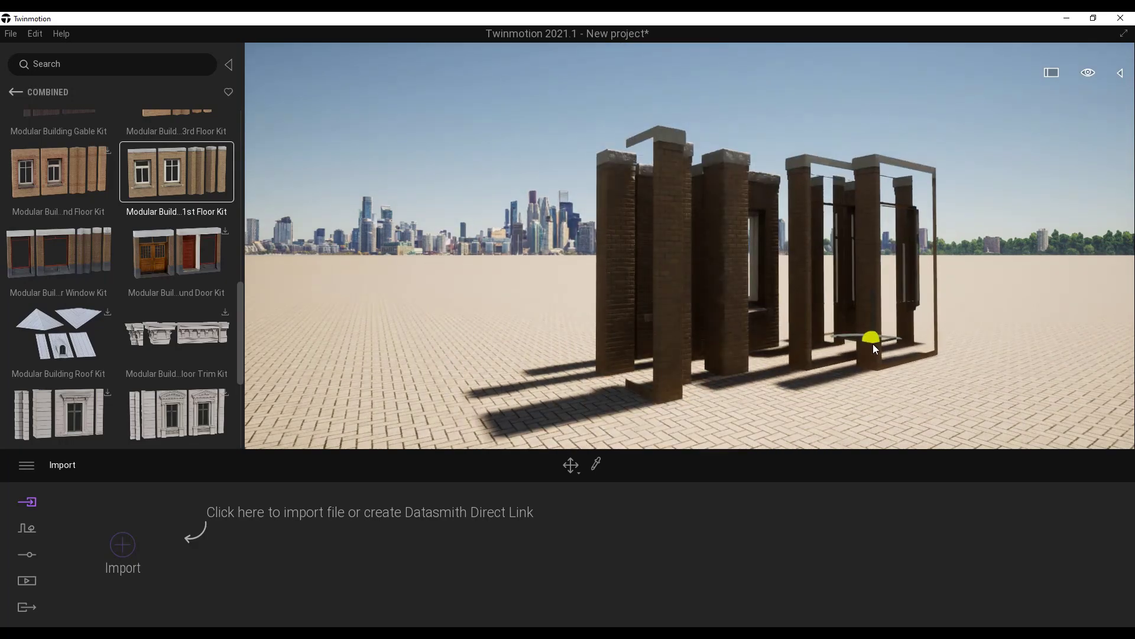
key(Escape)
- Move a window wall and a pillar to the right and align the second window wall beside them
click(754, 285)
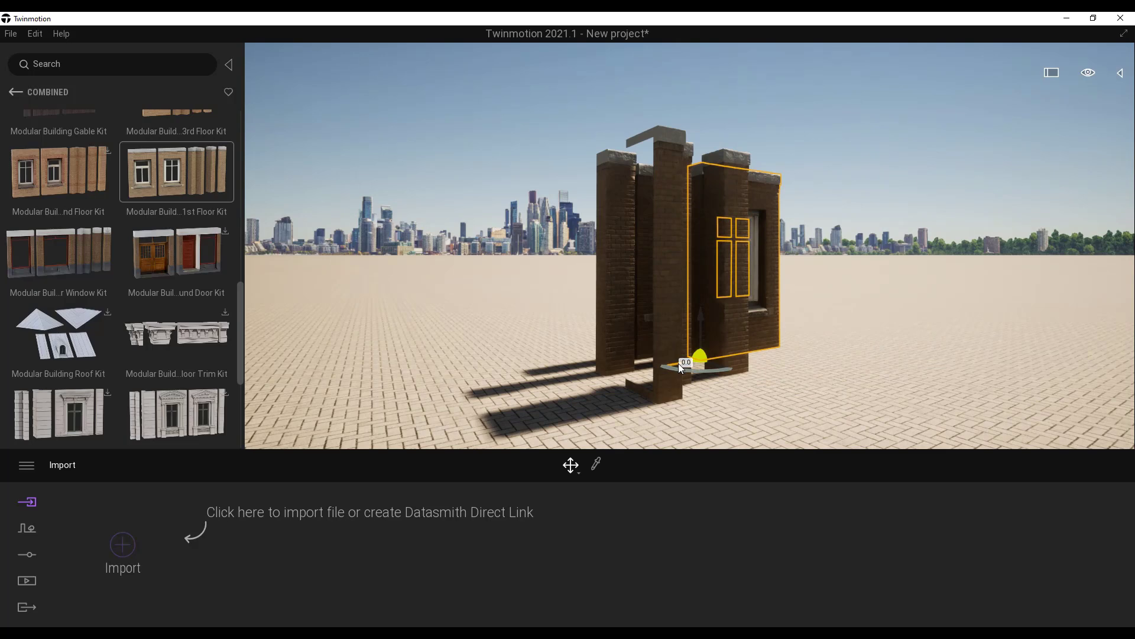
drag(679, 363, 777, 349)
click(737, 347)
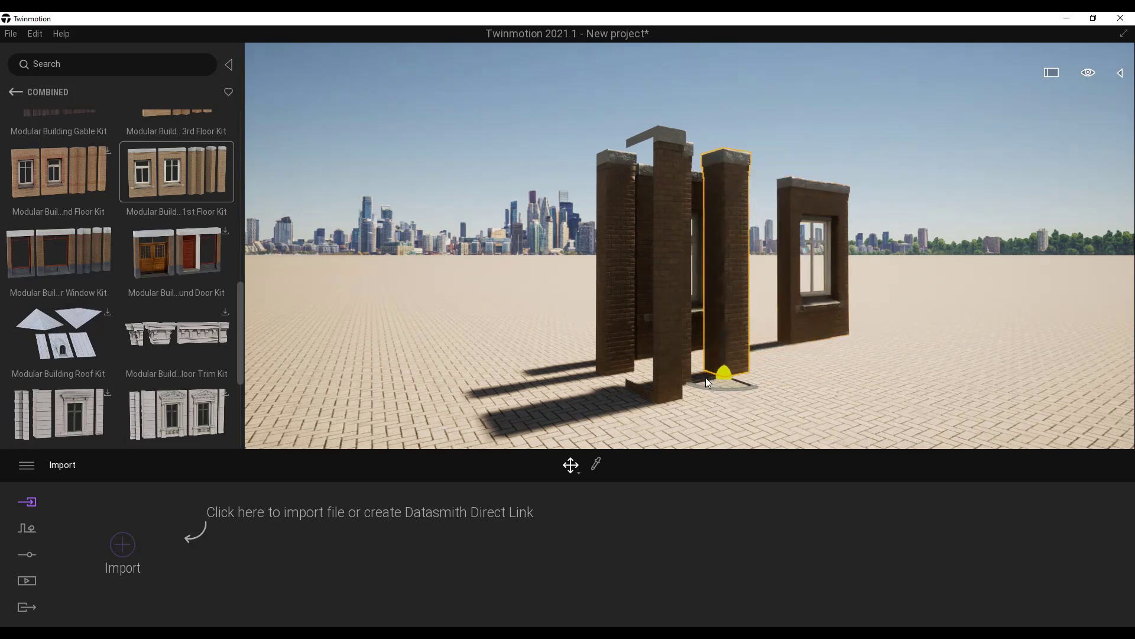
drag(707, 382, 779, 355)
right_drag(779, 355, 751, 361)
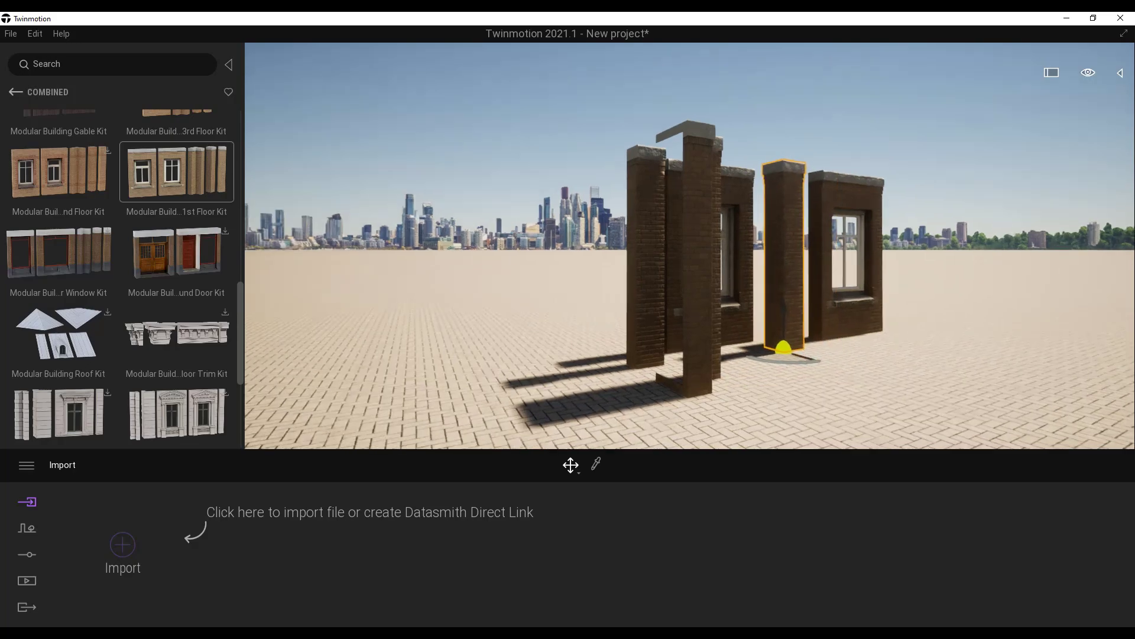
mouse_move(786, 289)
right_down()
mouse_move(763, 284)
mouse_move(772, 296)
mouse_move(786, 288)
right_up()
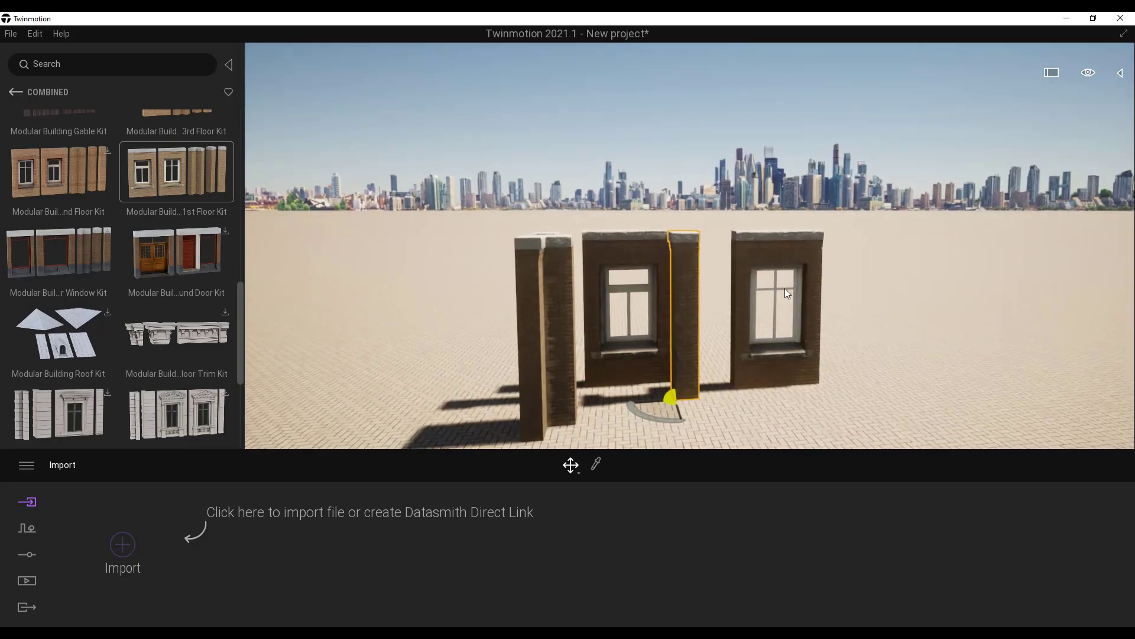
click(655, 251)
drag(609, 390, 669, 391)
right_drag(645, 296, 636, 360)
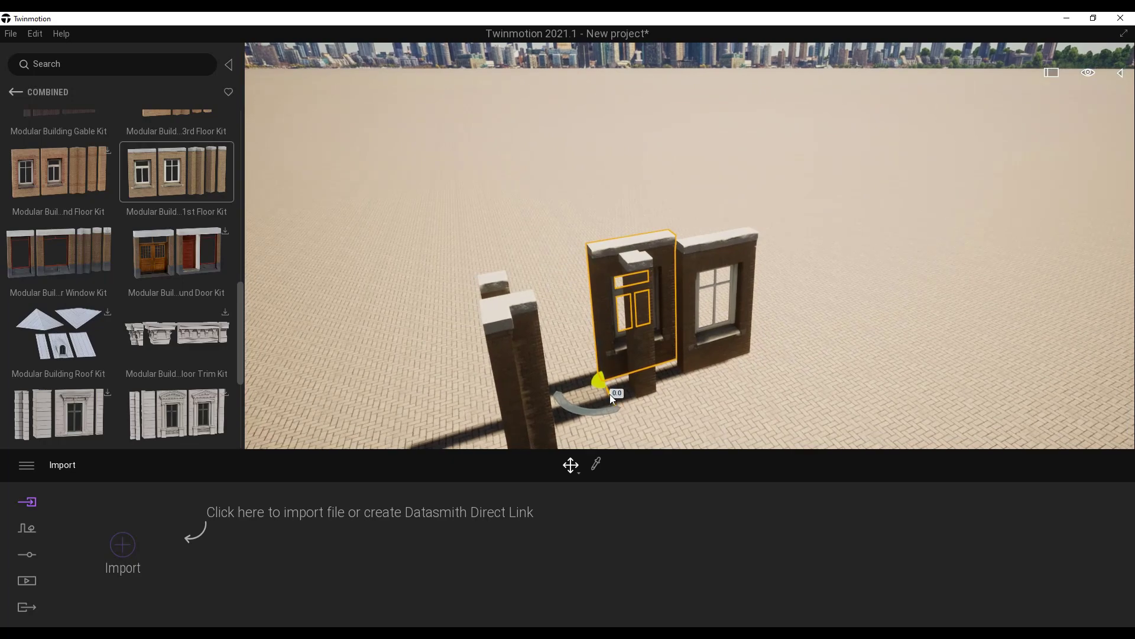
drag(609, 394, 616, 399)
right_drag(721, 325, 625, 314)
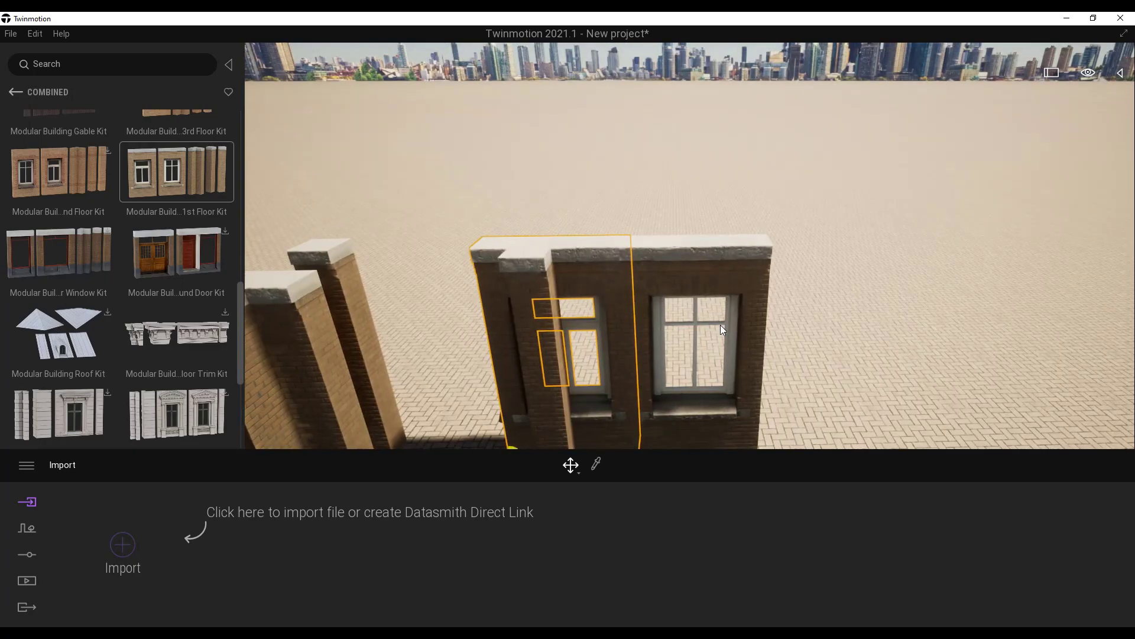
- Slide the pillar between the two windows, then select both window walls
click(524, 288)
scroll(562, 327, down, 5)
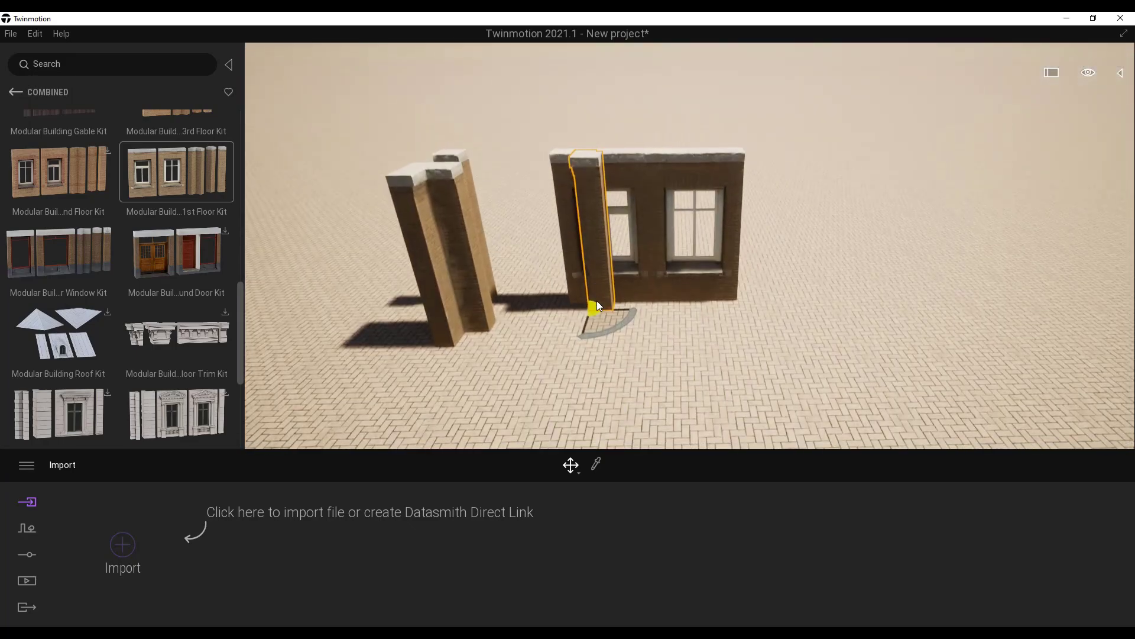
drag(616, 310, 672, 315)
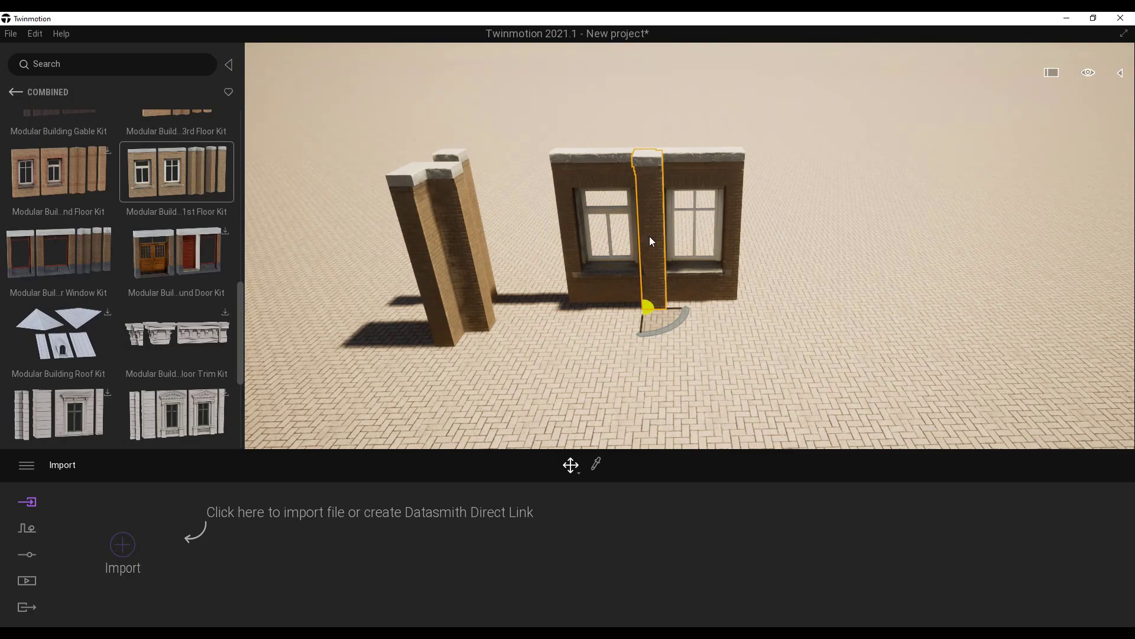
right_drag(649, 236, 634, 218)
key(w)
key(q)
key(e)
key(s)
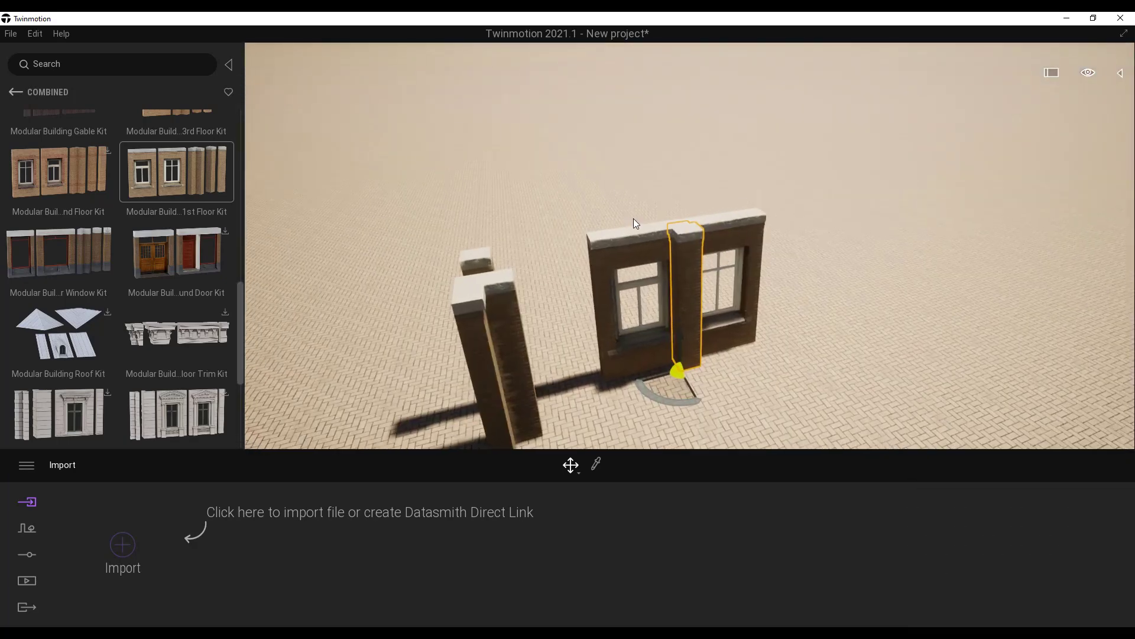
click(649, 251)
ctrl+click(689, 251)
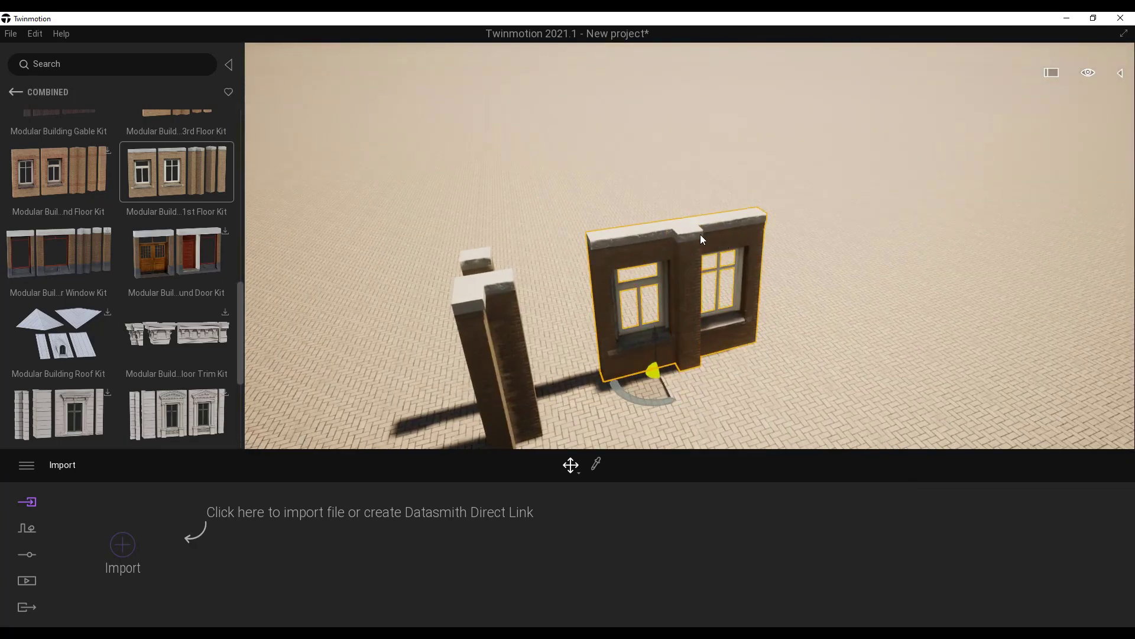
- Alt-drag the window wall pair sideways into 3 instances spaced 3.85 m apart
alt+drag(630, 378, 778, 346)
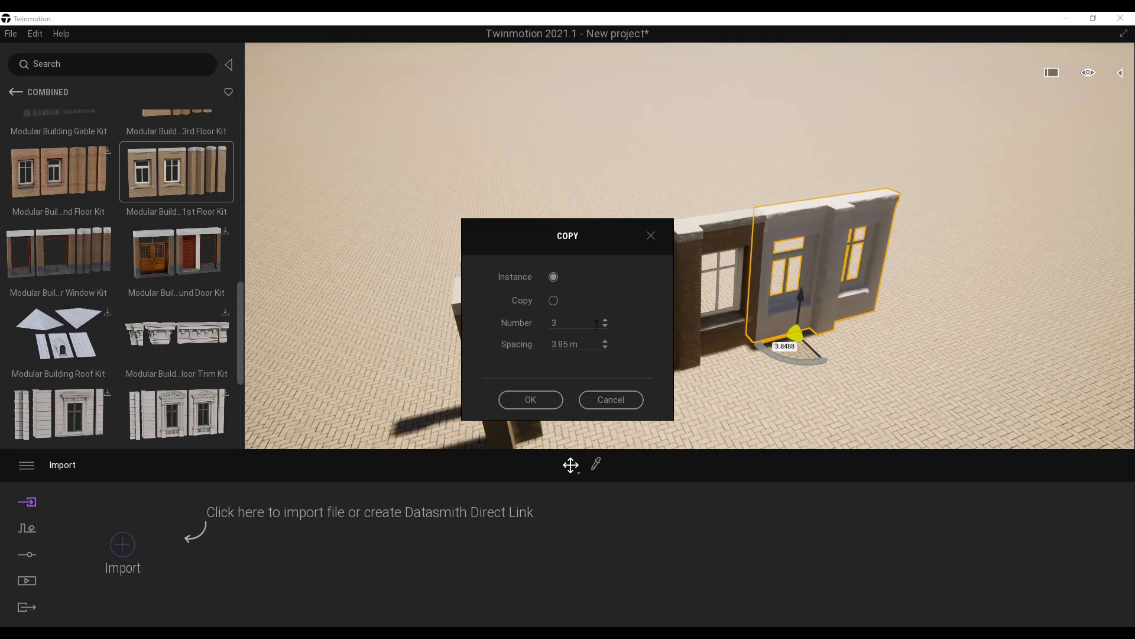
click(524, 401)
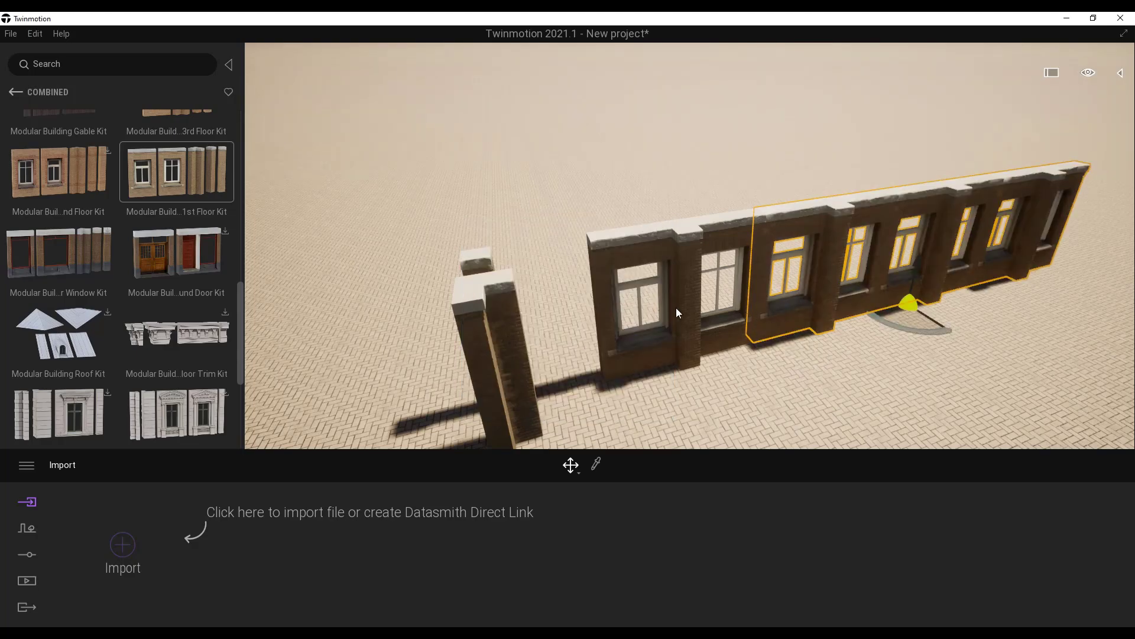
right_drag(676, 308, 760, 187)
key(w)
key(q)
key(a)
key(s)
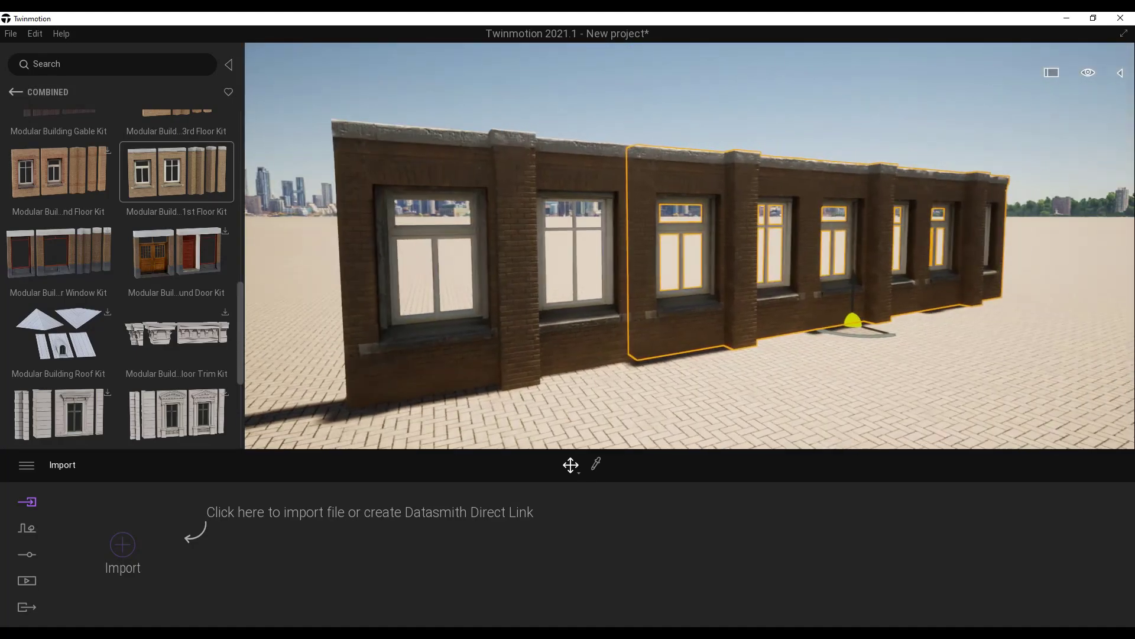
key(s)
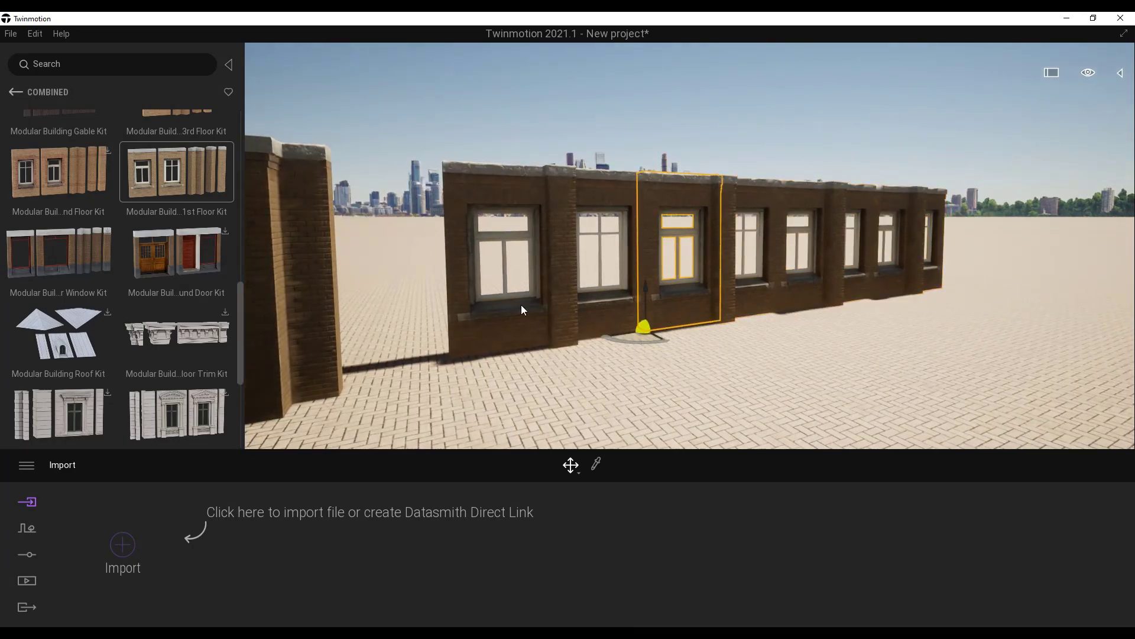
- Select all eight wall segments of the new row
click(537, 324)
ctrl+click(606, 322)
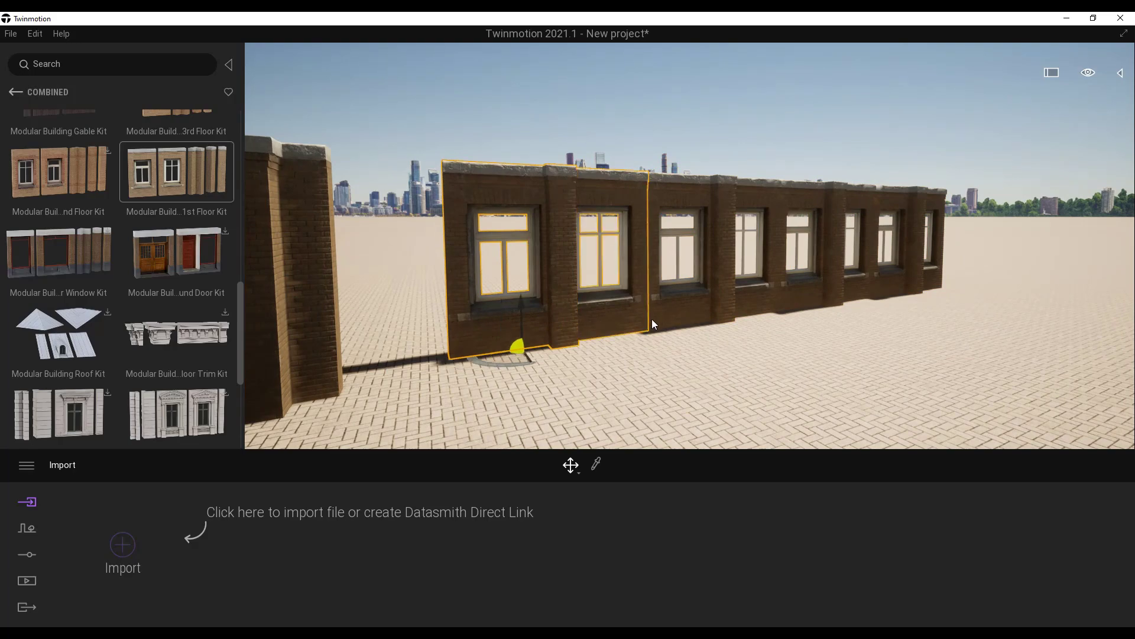
ctrl+click(725, 202)
ctrl+click(763, 198)
ctrl+click(810, 198)
ctrl+click(859, 197)
ctrl+click(902, 196)
ctrl+click(934, 196)
- Stack instanced copies of the row upward 3.44 m apart into a four-storey facade
mouse_move(758, 281)
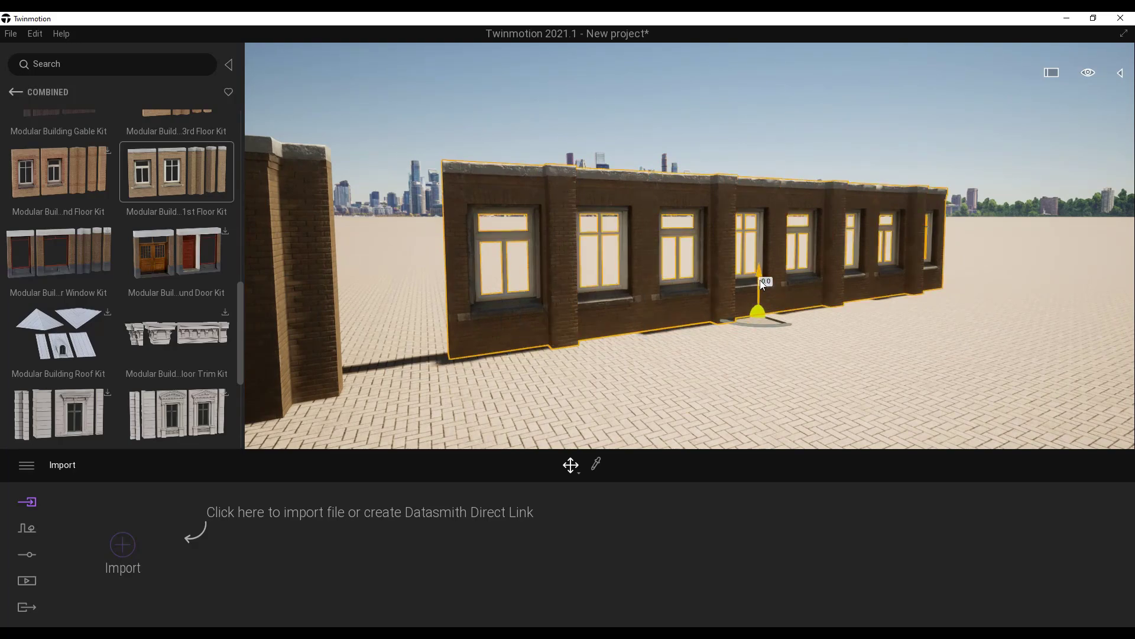
alt+drag(761, 281, 758, 142)
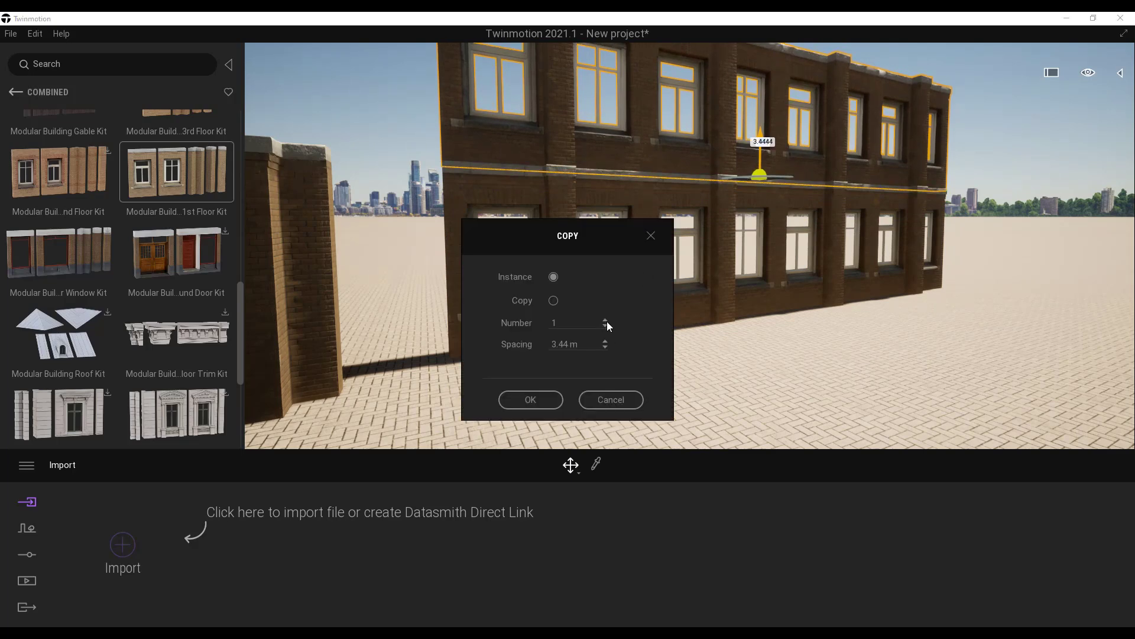
click(531, 400)
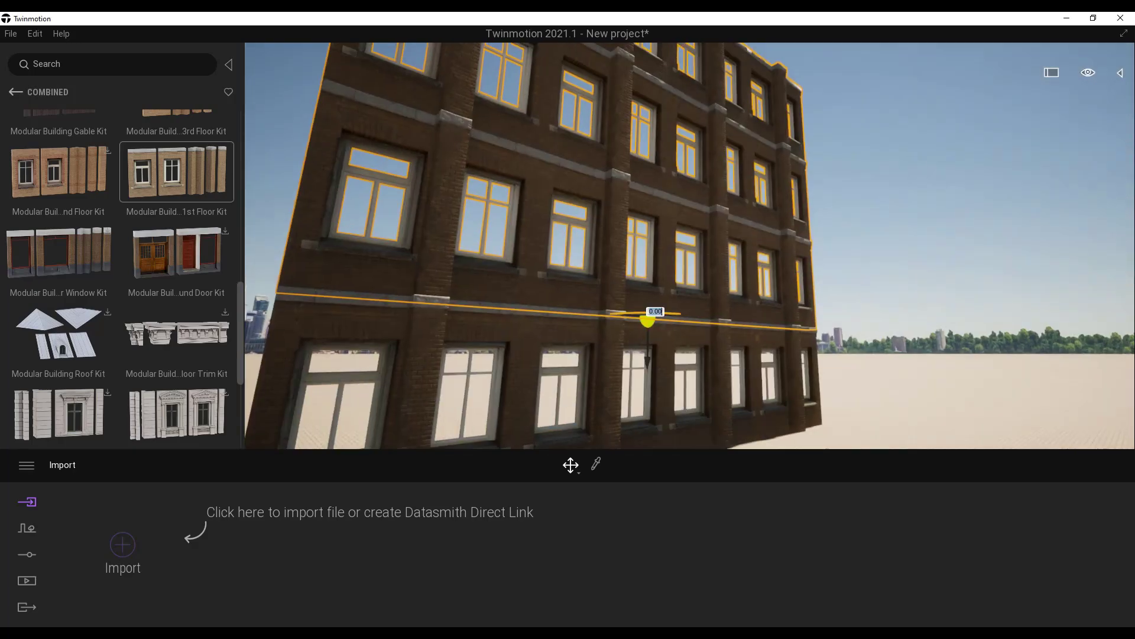
right_drag(651, 249, 689, 230)
key(q)
key(s)
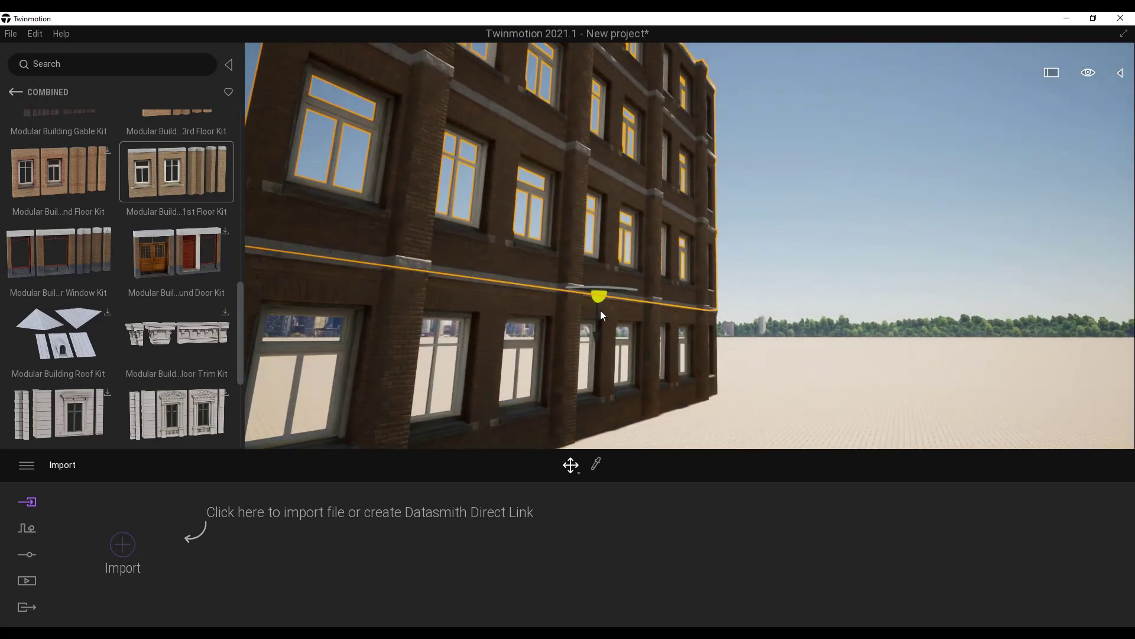
key(s)
right_drag(601, 315, 671, 430)
key(e)
key(d)
- Frame the facade and browse the Library up to Objects > Primitives
key(a)
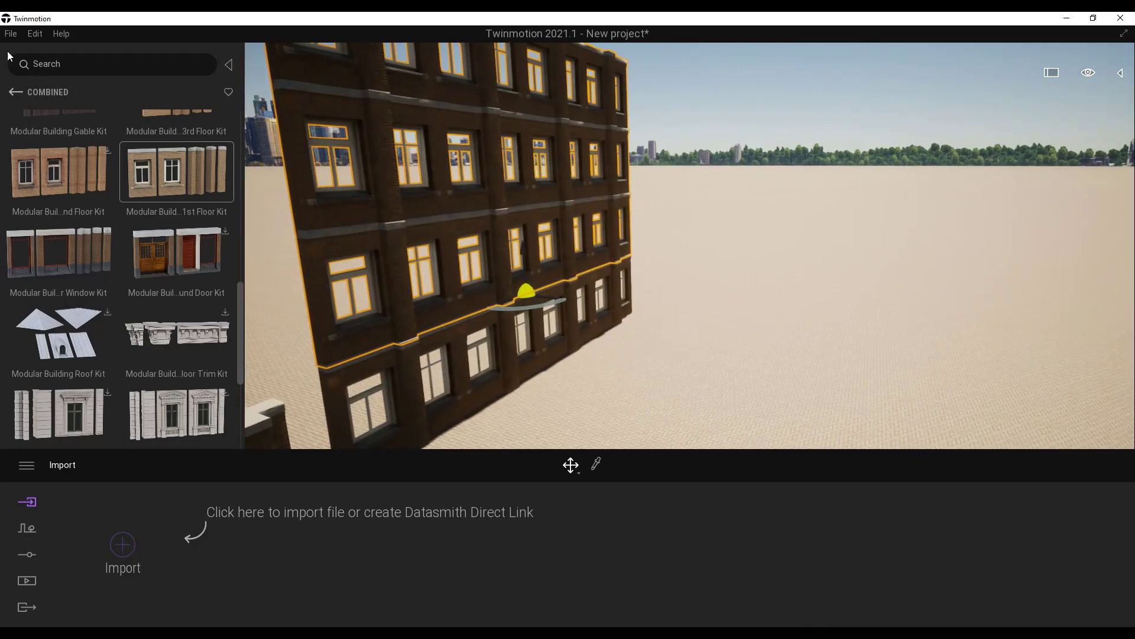
click(12, 92)
click(12, 91)
click(11, 92)
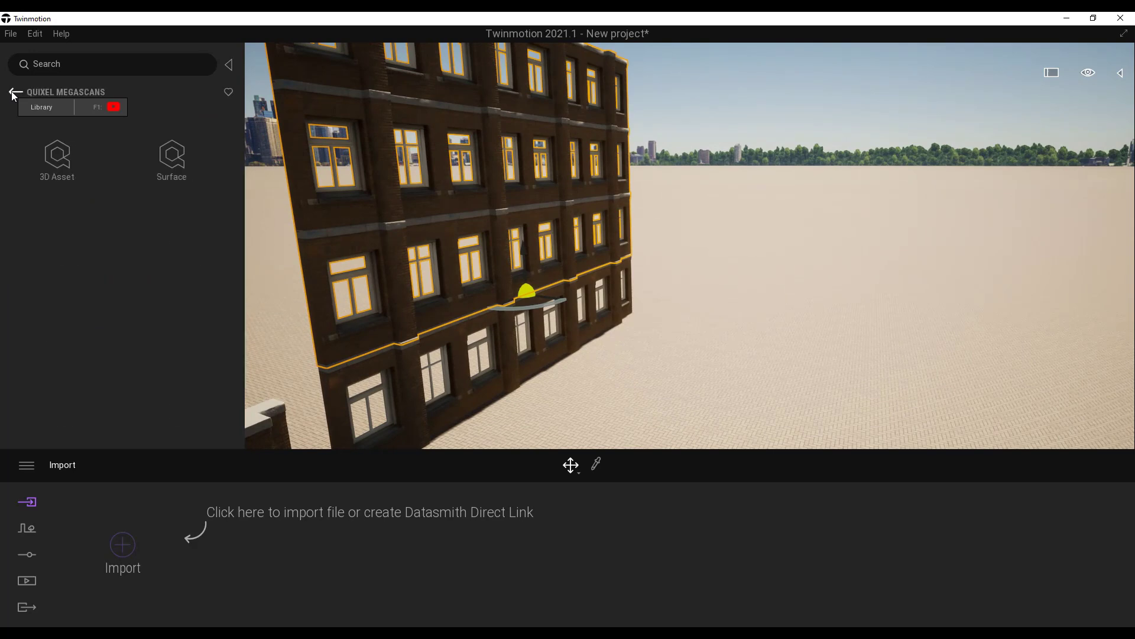
click(12, 92)
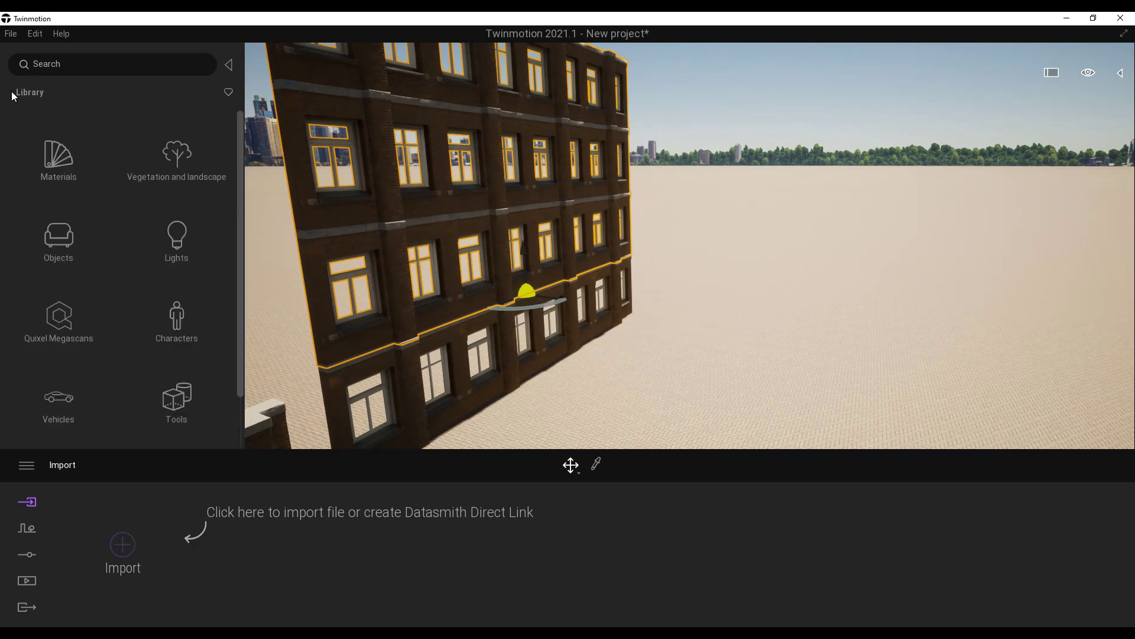
click(53, 235)
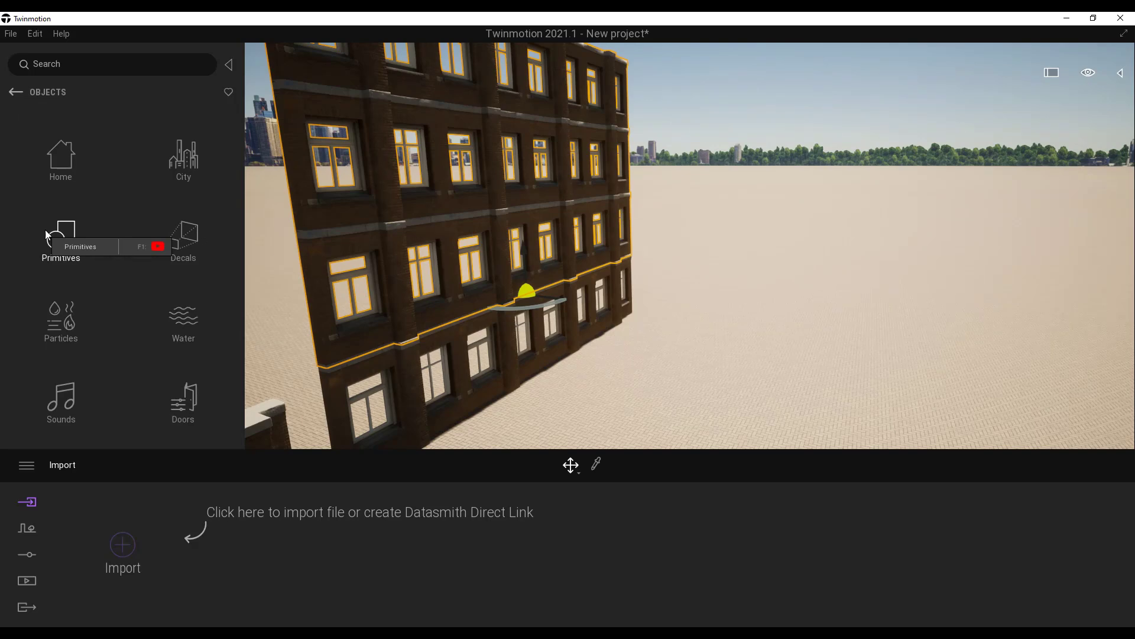
click(47, 234)
scroll(154, 253, down, 6)
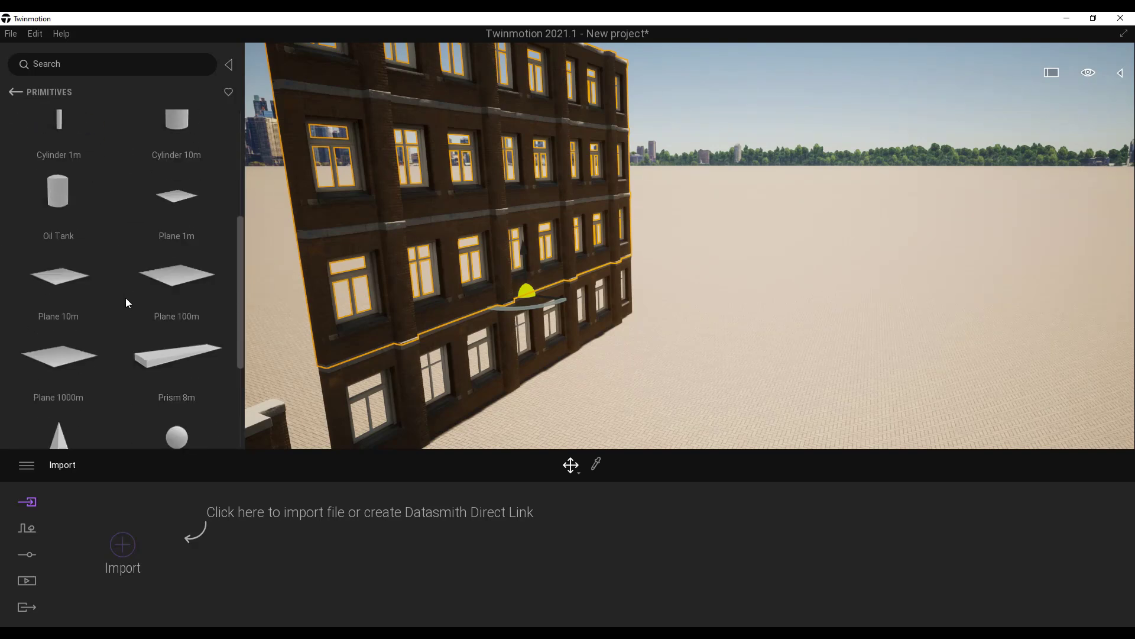
- Place a Plane 10m on the paving beside the brick building and fly closer to it
drag(55, 284, 760, 372)
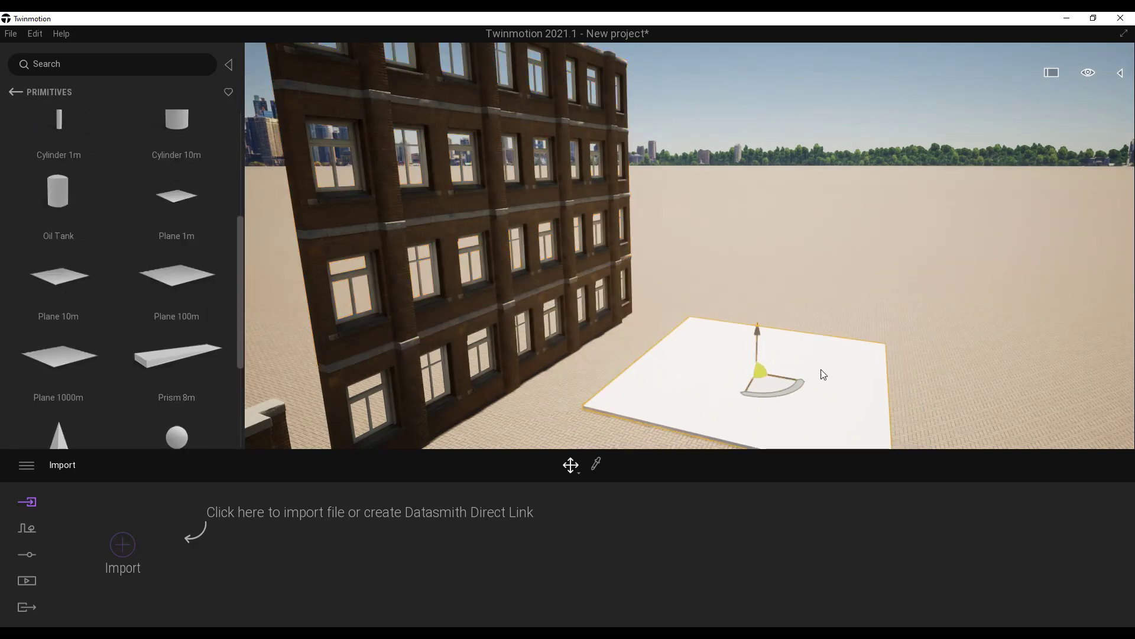
key(s)
right_drag(824, 374, 876, 393)
key(w)
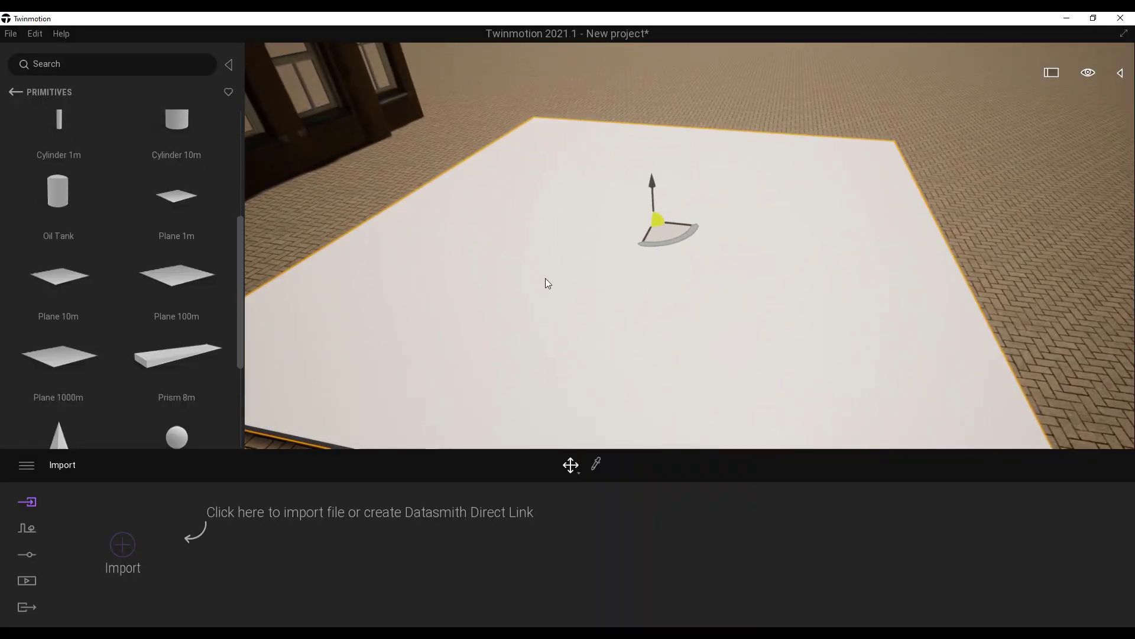
click(16, 92)
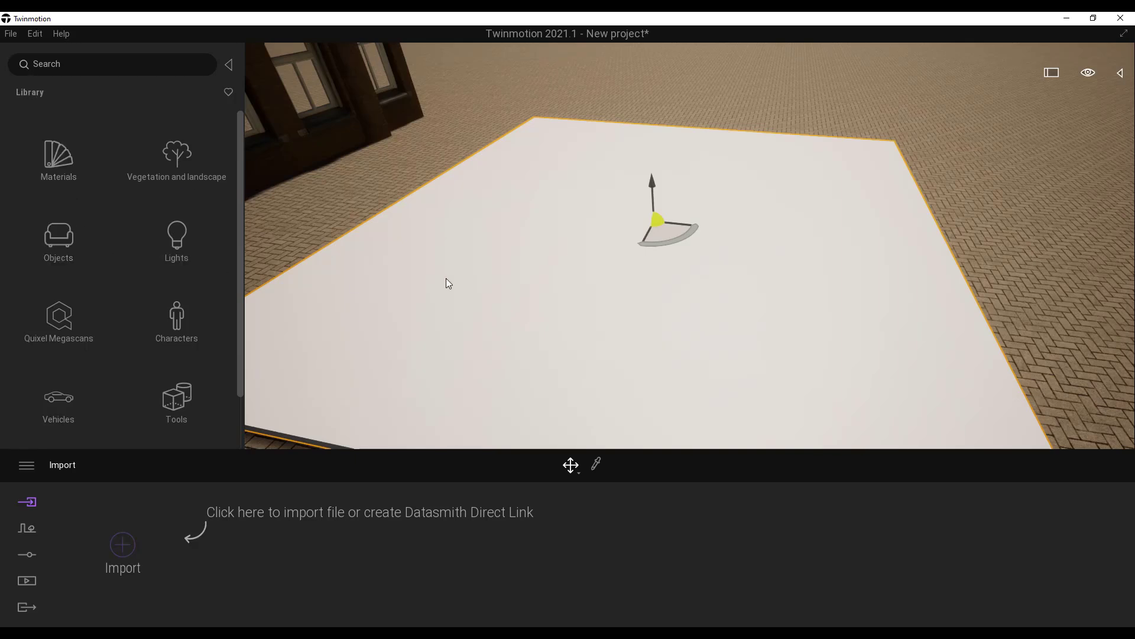
- Browse the library to Quixel Megascans > Surface > Asphalt > Fine
click(65, 323)
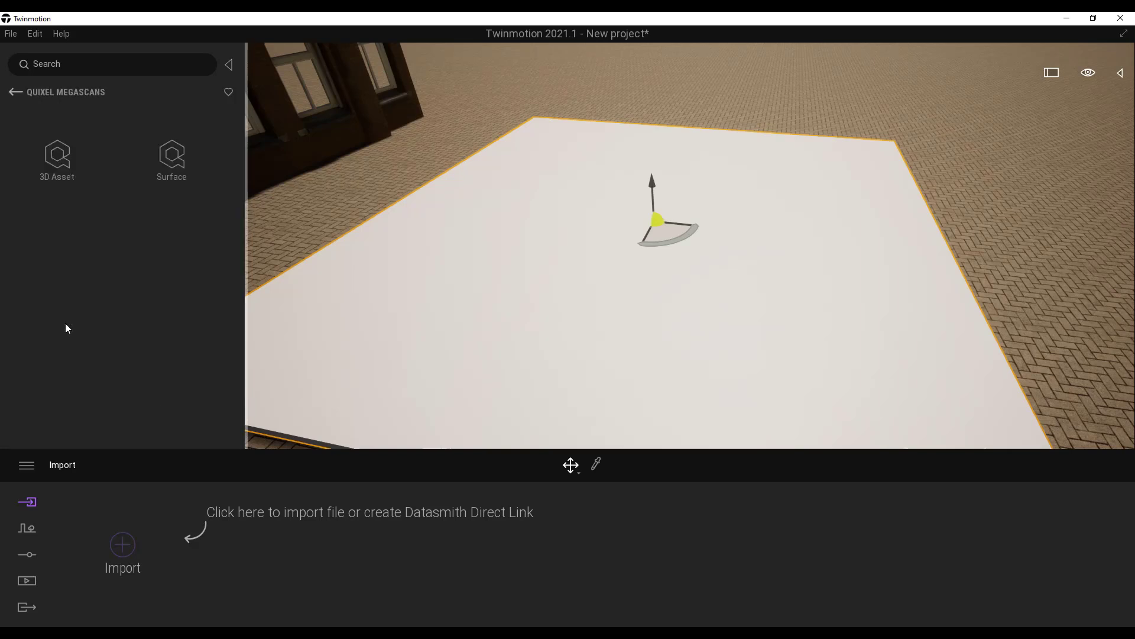
click(183, 173)
scroll(178, 166, down, 5)
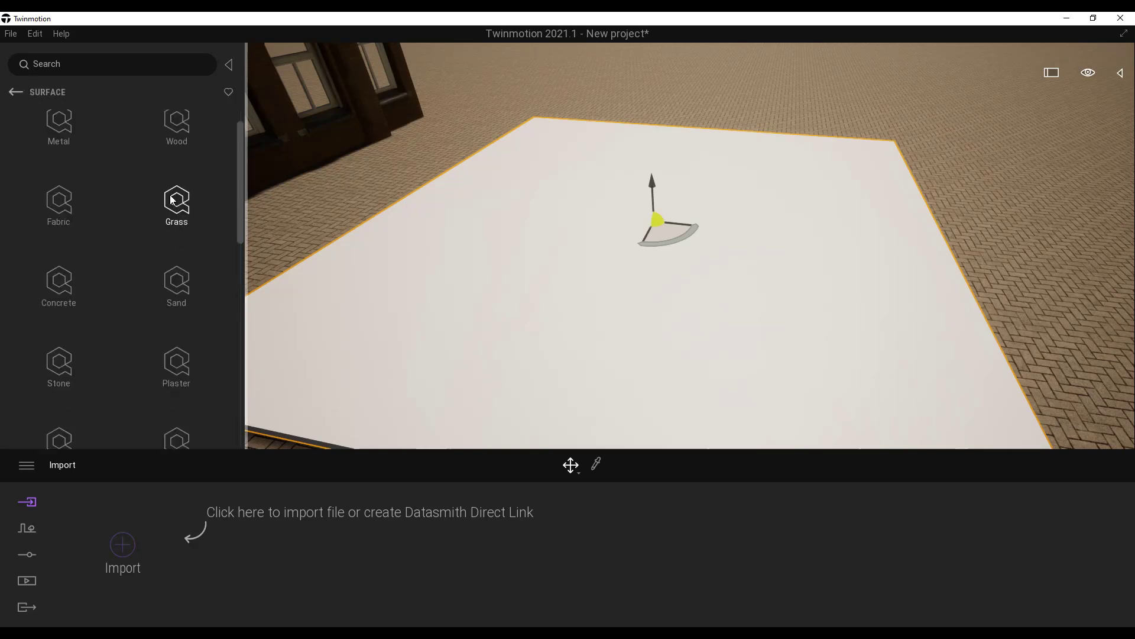
scroll(177, 267, down, 3)
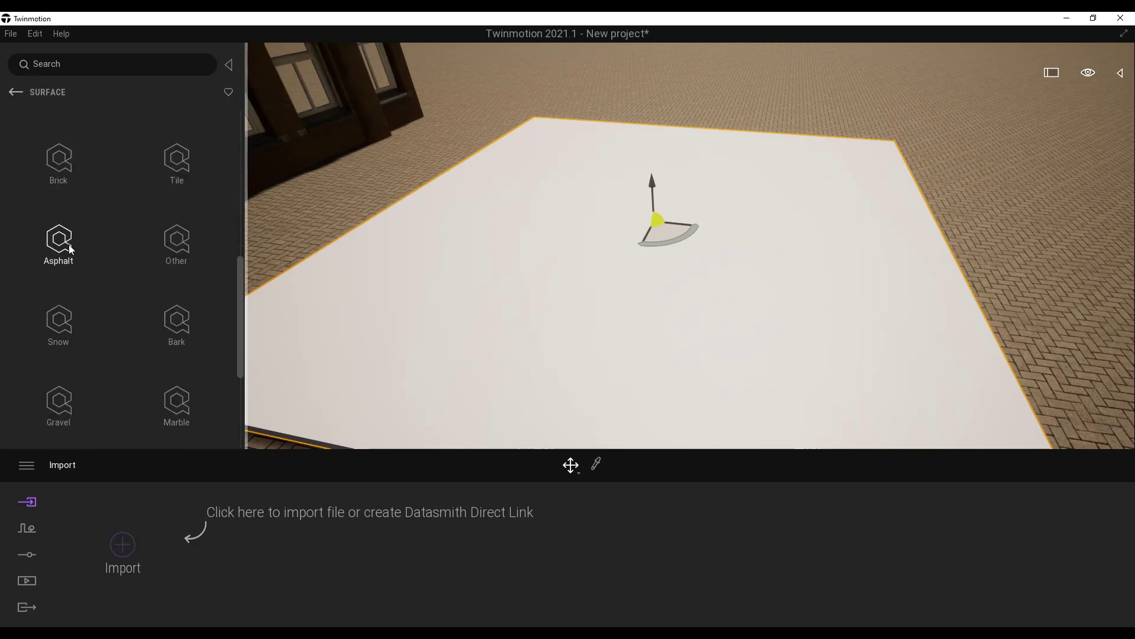
click(70, 249)
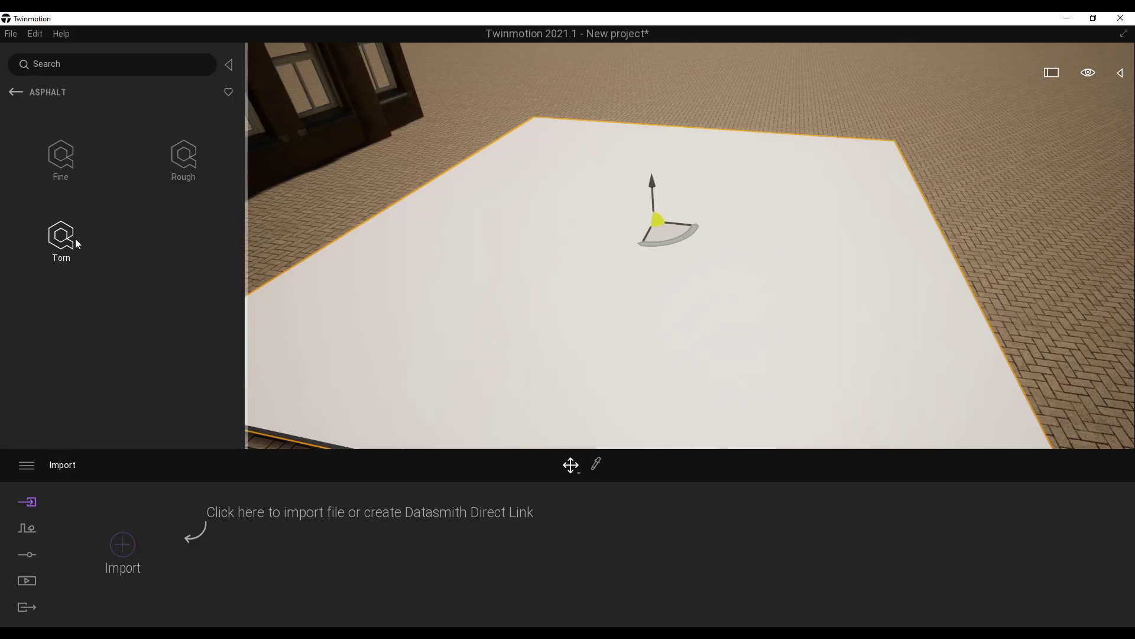
click(62, 158)
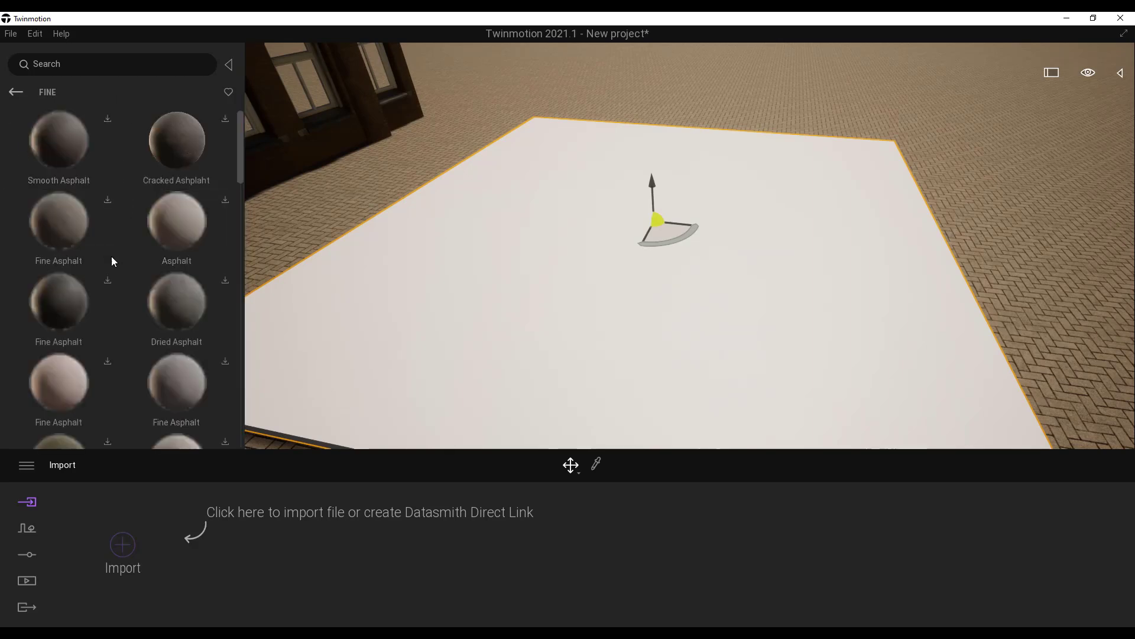
scroll(112, 274, down, 1)
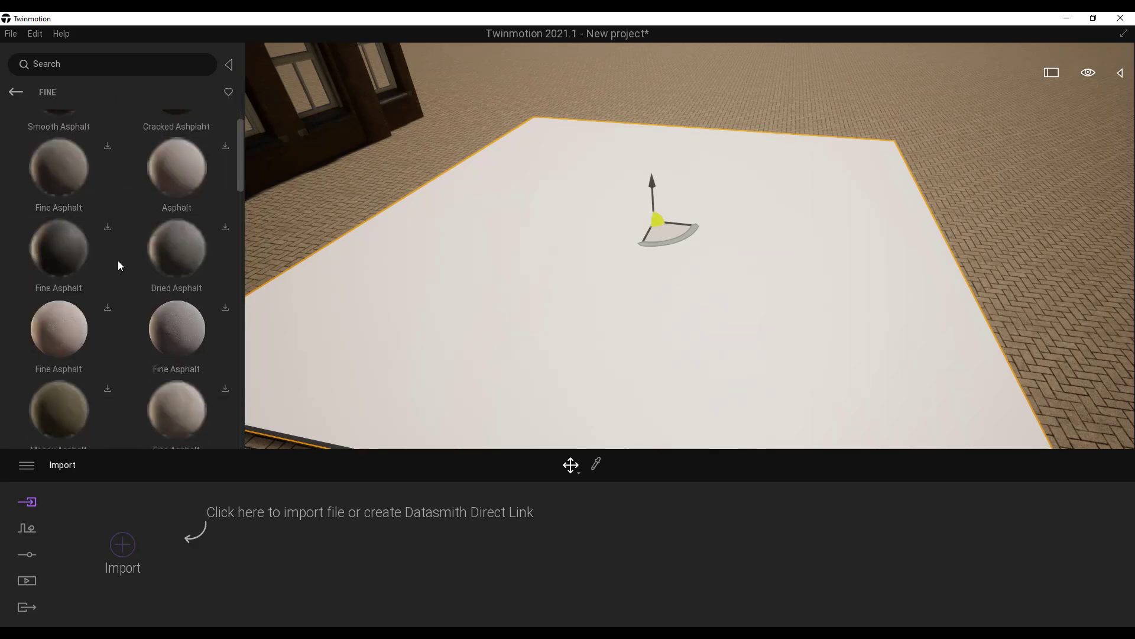
scroll(176, 225, down, 3)
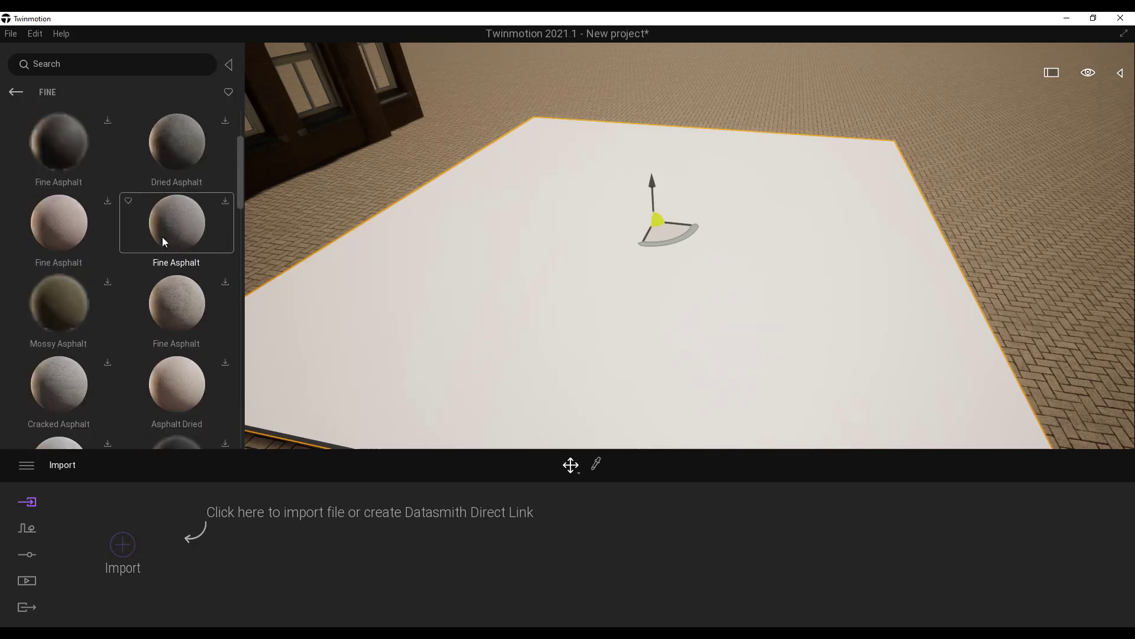
- Drag Dried Asphalt onto the white plane and start its download
click(179, 133)
drag(262, 172, 515, 260)
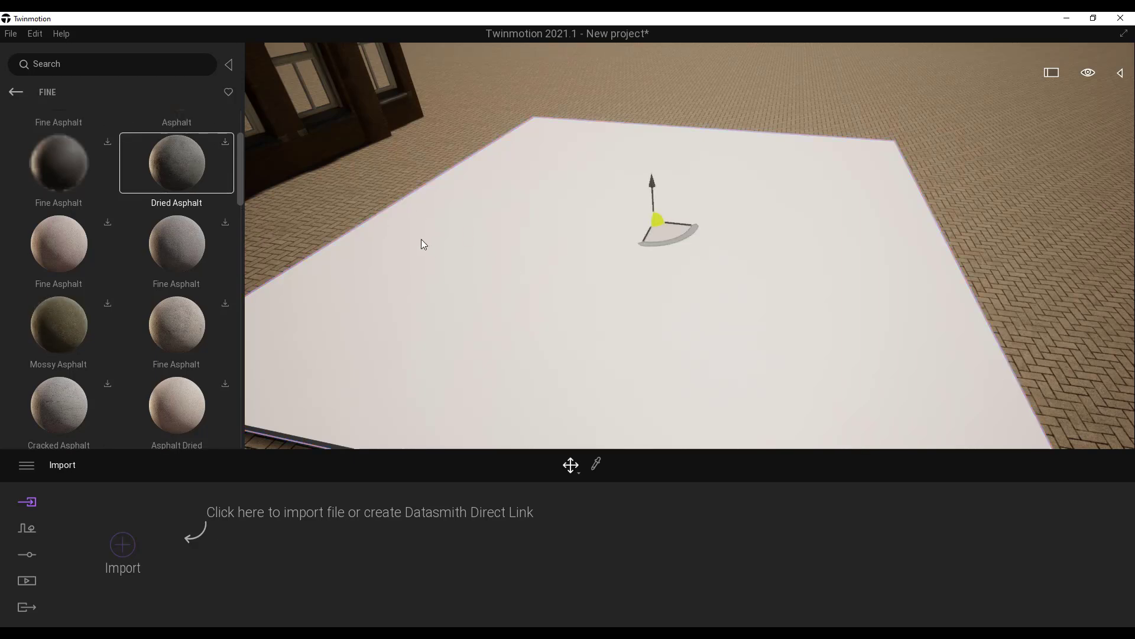
click(225, 142)
right_drag(612, 183, 612, 198)
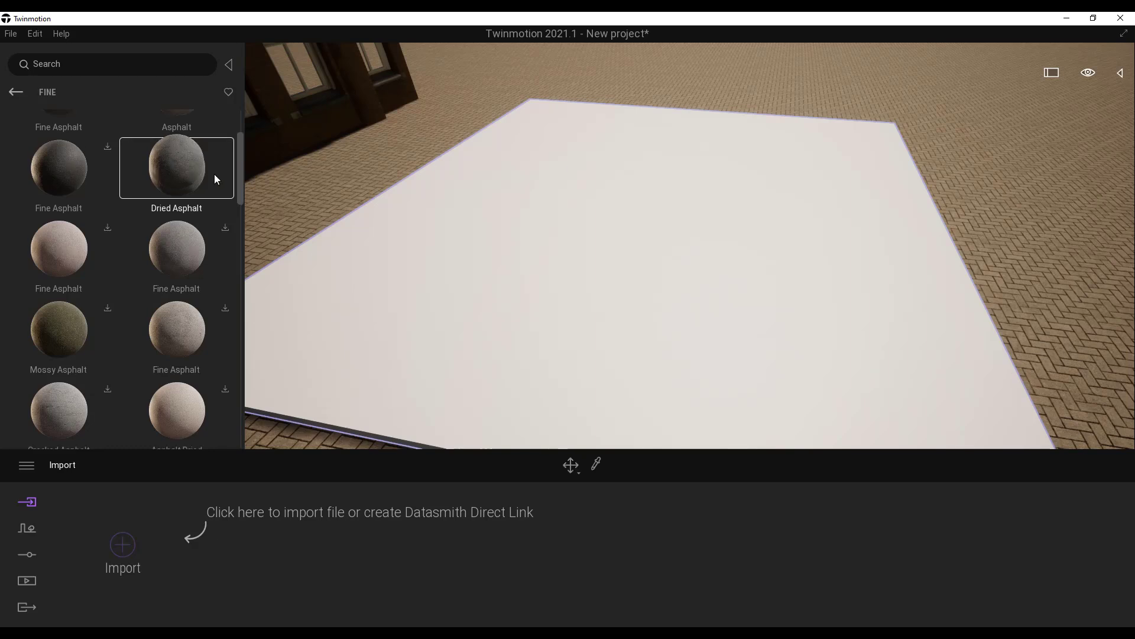
scroll(201, 168, up, 1)
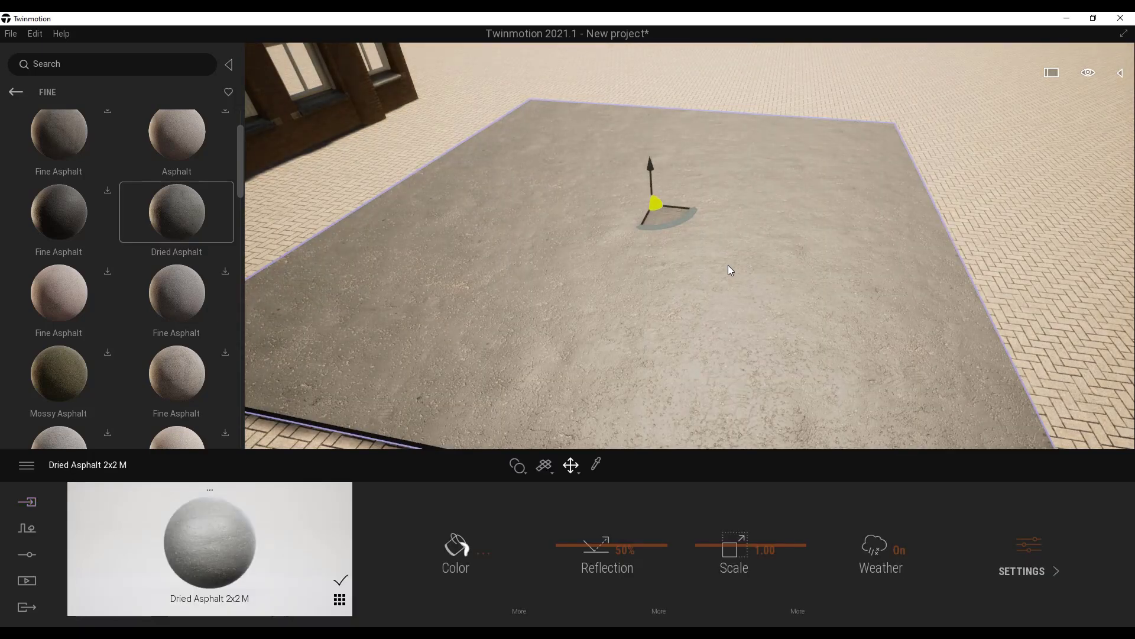
- Confirm Dried Asphalt on the plane, view its Normal/Height bump maps, and leave Bump at 100%
right_drag(728, 265, 679, 289)
key(w)
right_drag(712, 349, 722, 318)
click(1023, 553)
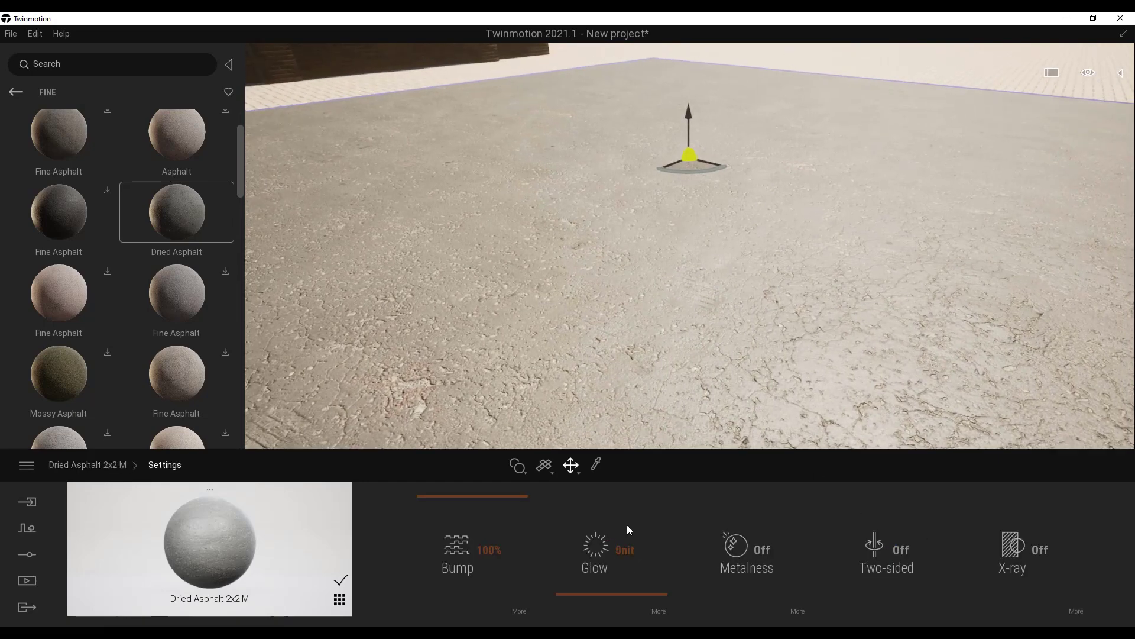
click(520, 610)
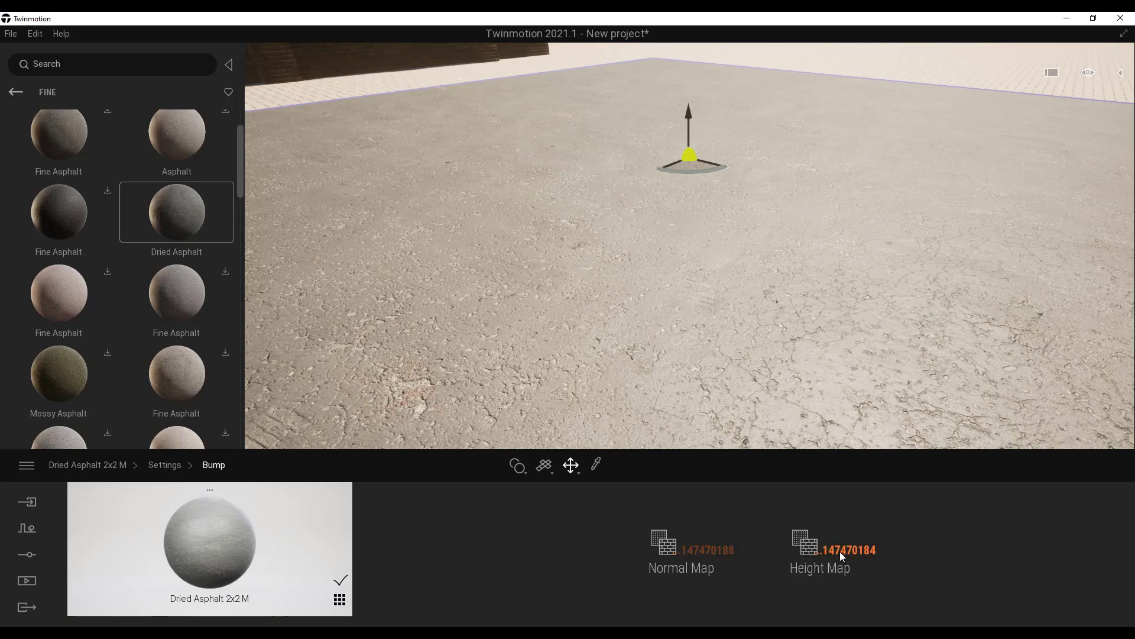
click(164, 466)
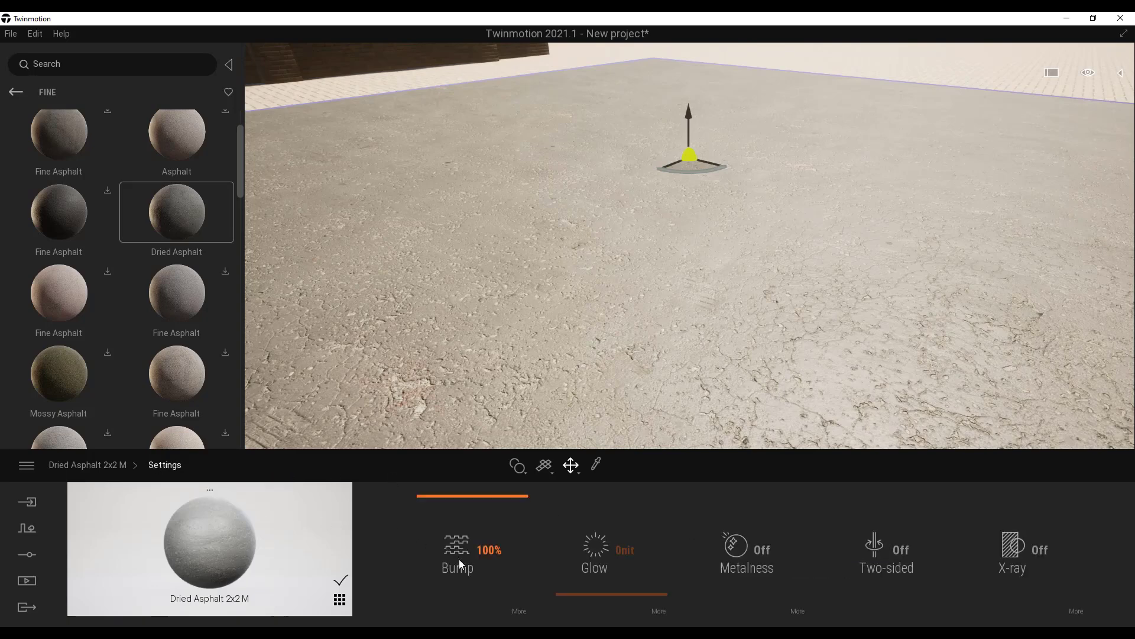
drag(480, 495, 530, 433)
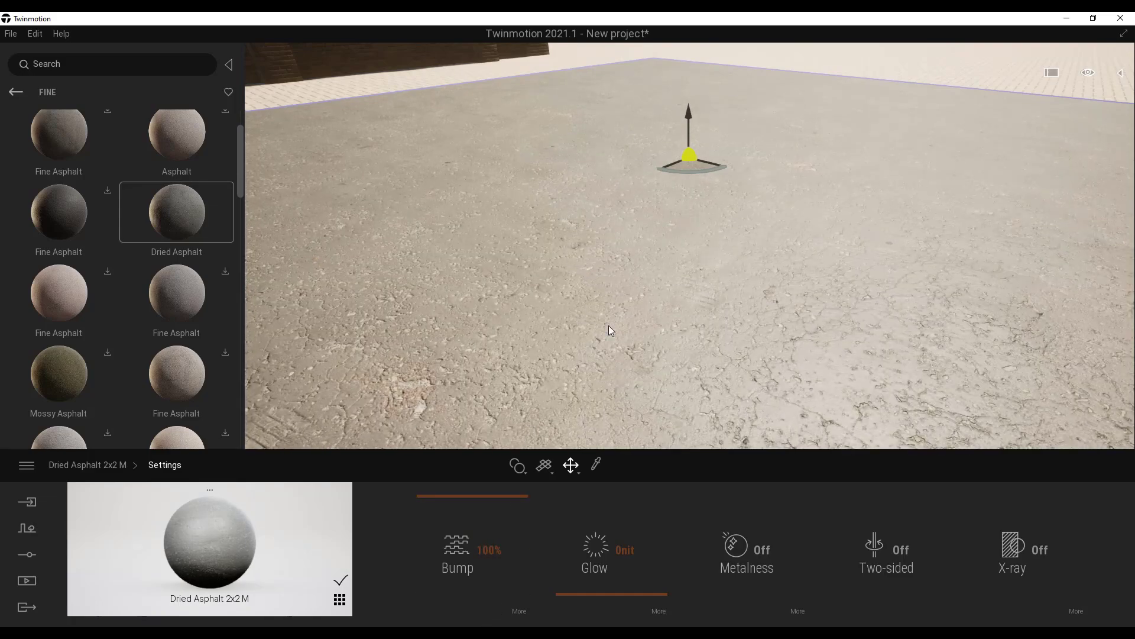
- Orbit the camera to inspect the cracked asphalt texture on the slab
right_drag(612, 331, 649, 249)
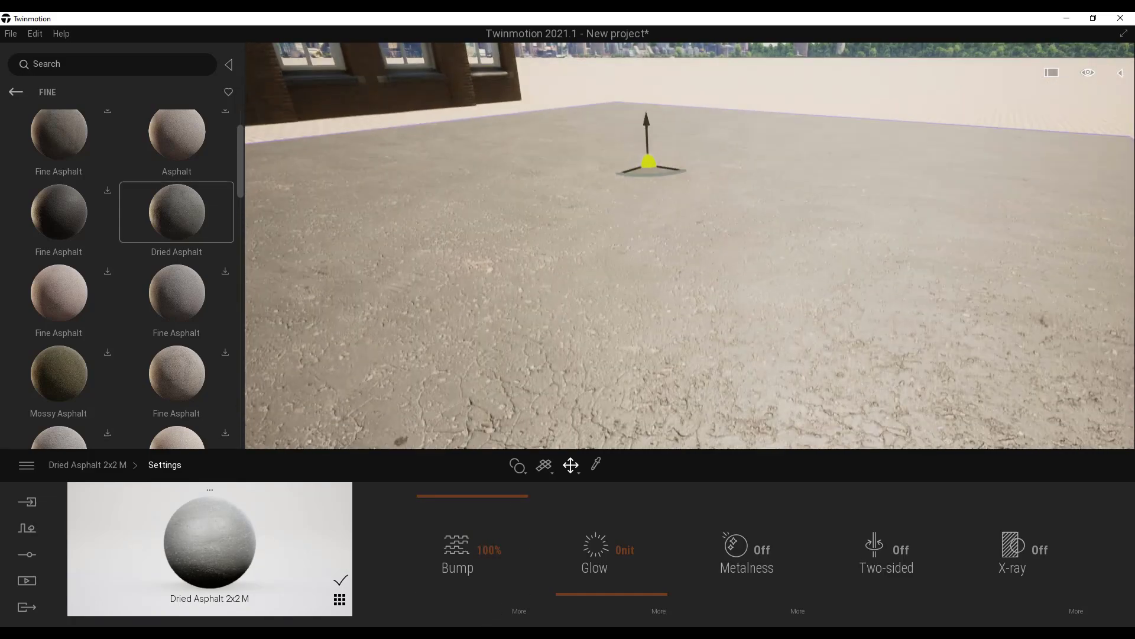
right_drag(616, 301, 582, 330)
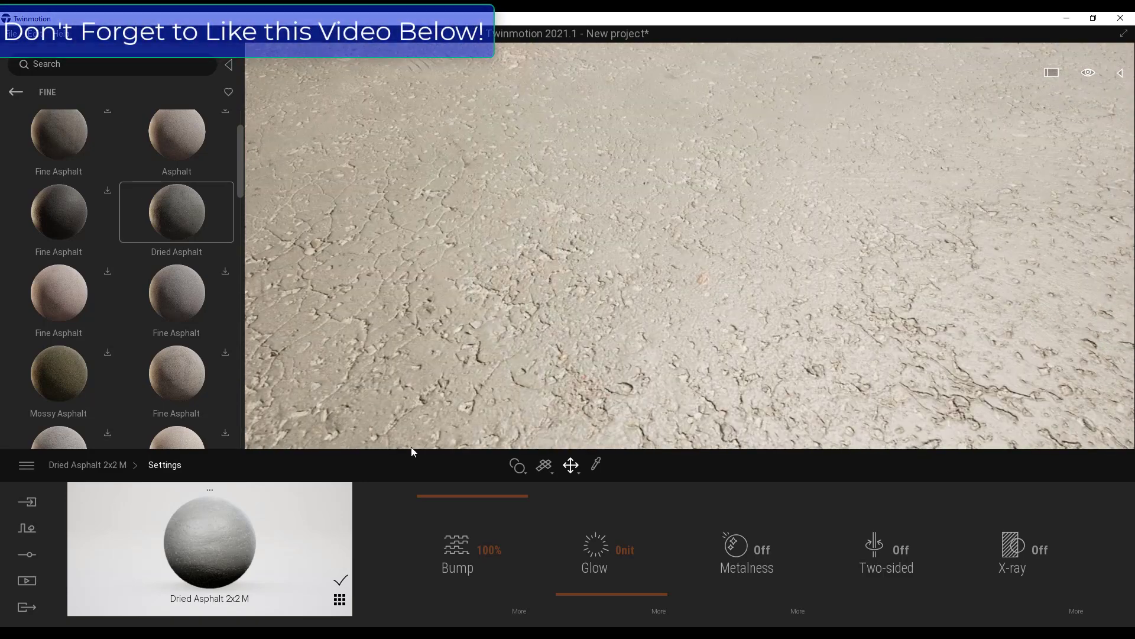
mouse_move(459, 494)
mouse_down()
mouse_move(454, 636)
mouse_move(460, 482)
mouse_up()
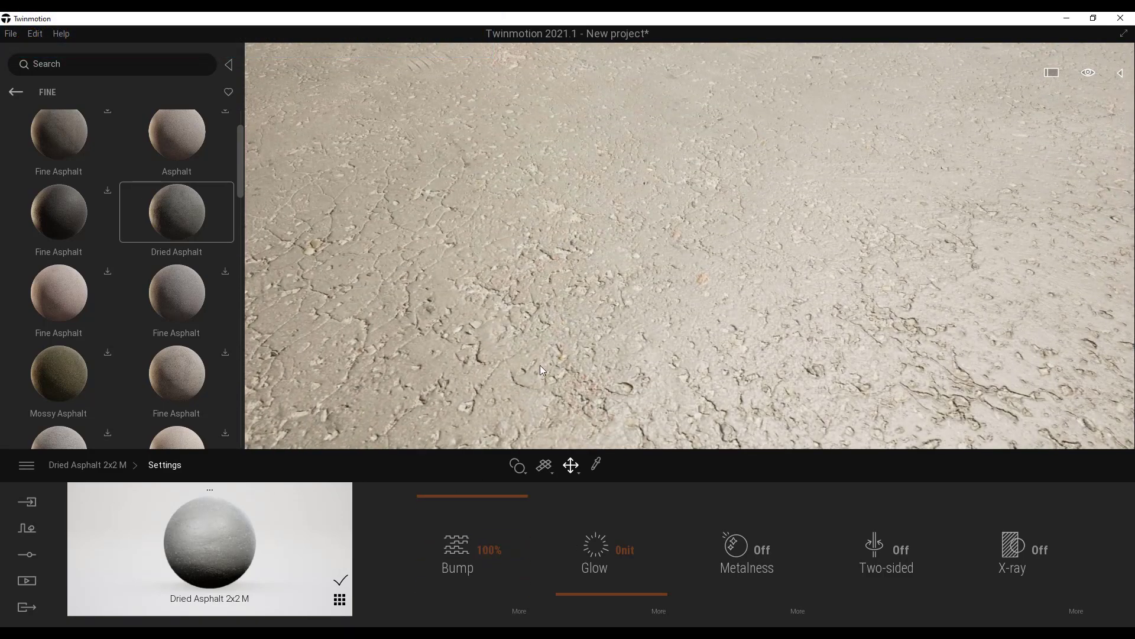
mouse_move(716, 324)
right_down()
mouse_move(720, 310)
mouse_move(717, 340)
mouse_move(716, 324)
right_up()
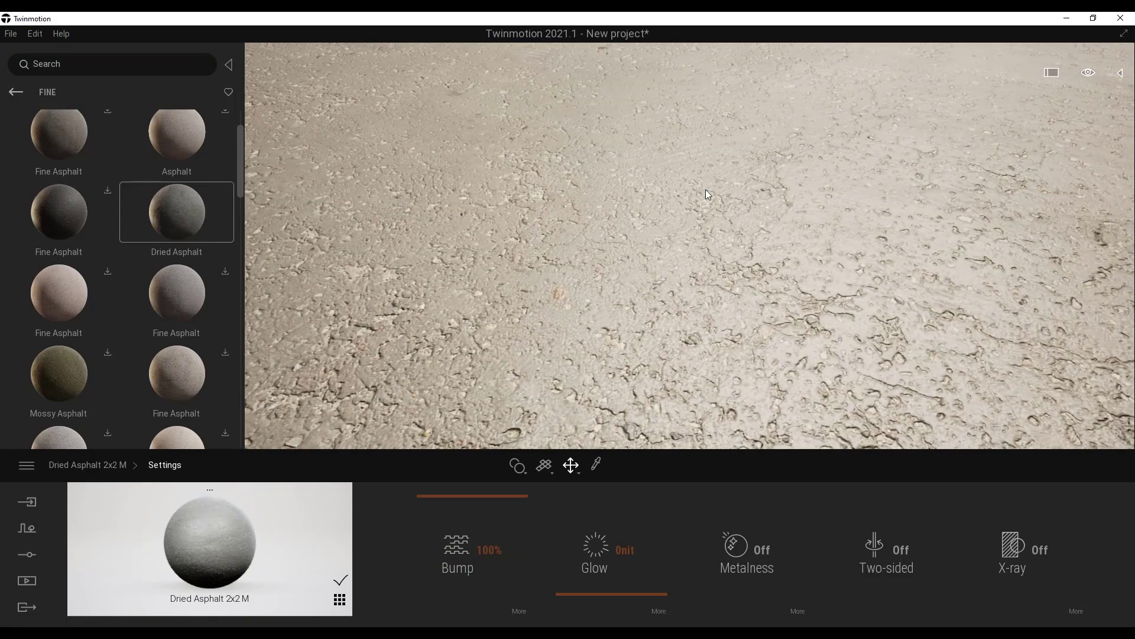
shift+middle_drag(758, 301, 686, 308)
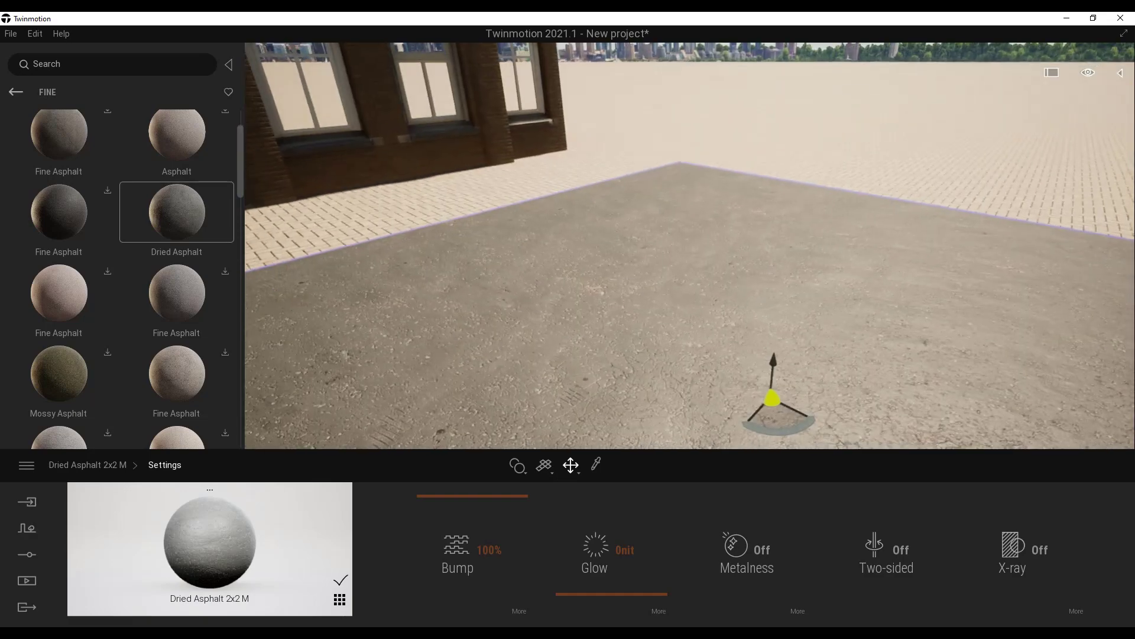
- Download Wooden Panels Facade from Surface > Wood > Board and apply it to the ground plane
click(15, 92)
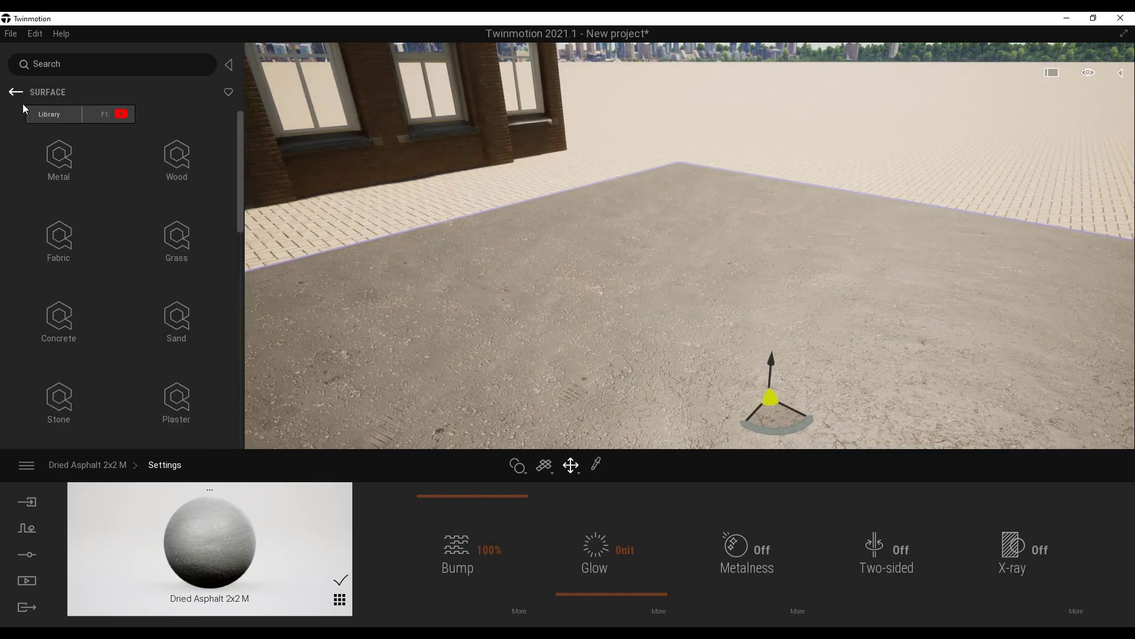
click(177, 160)
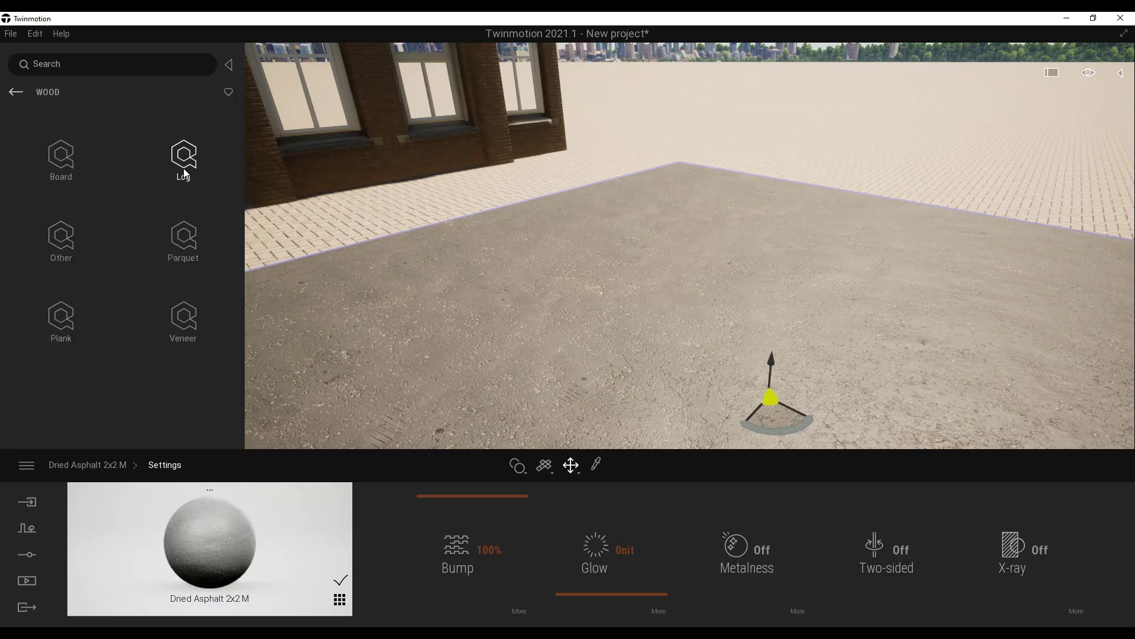
click(63, 159)
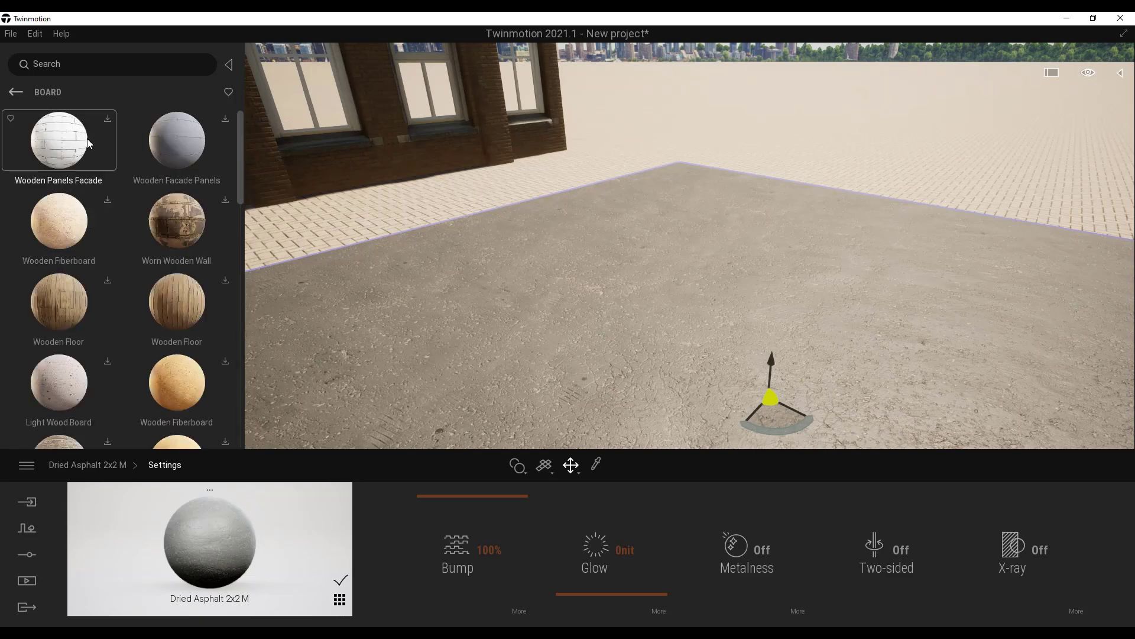
click(109, 118)
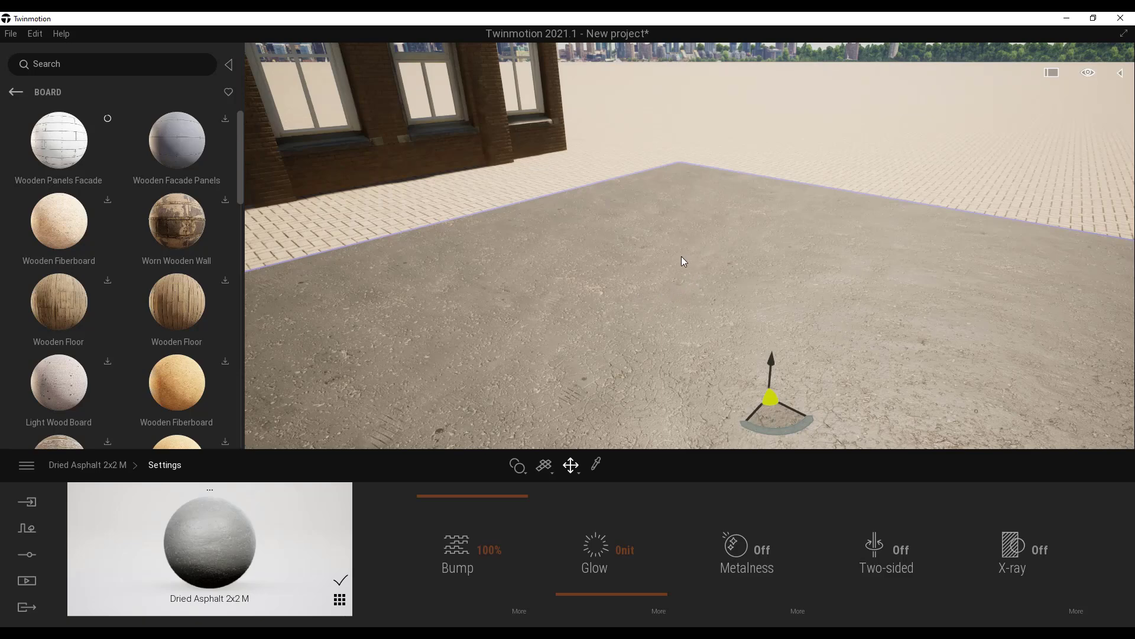
drag(59, 140, 608, 348)
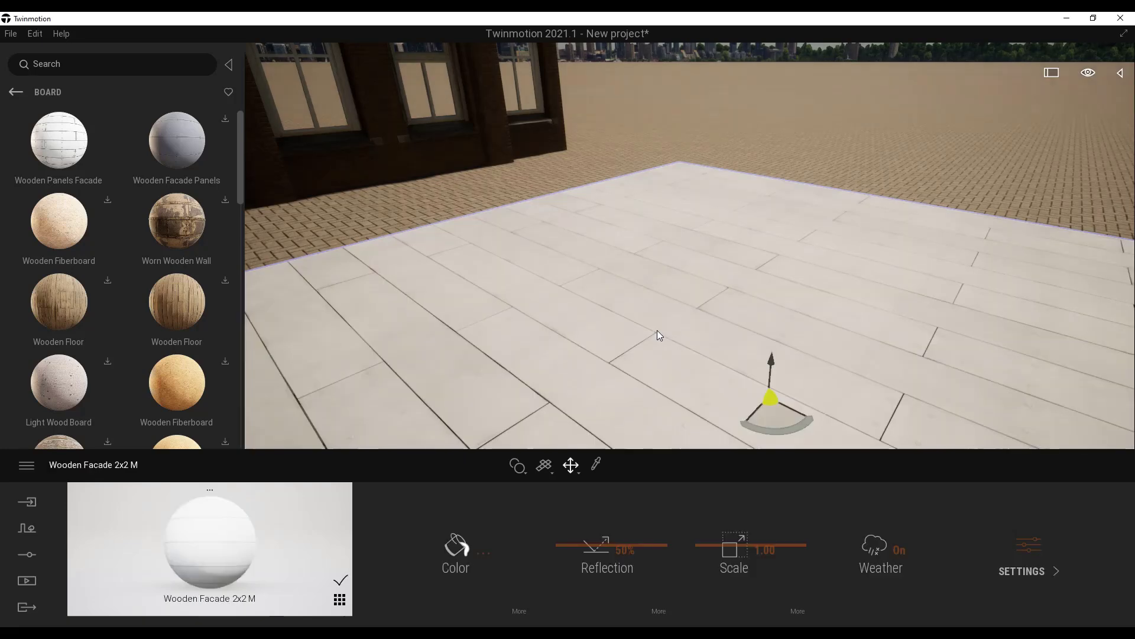
- Orbit and zoom the view to inspect the pale wooden plank floor
middle_drag(710, 355, 692, 284)
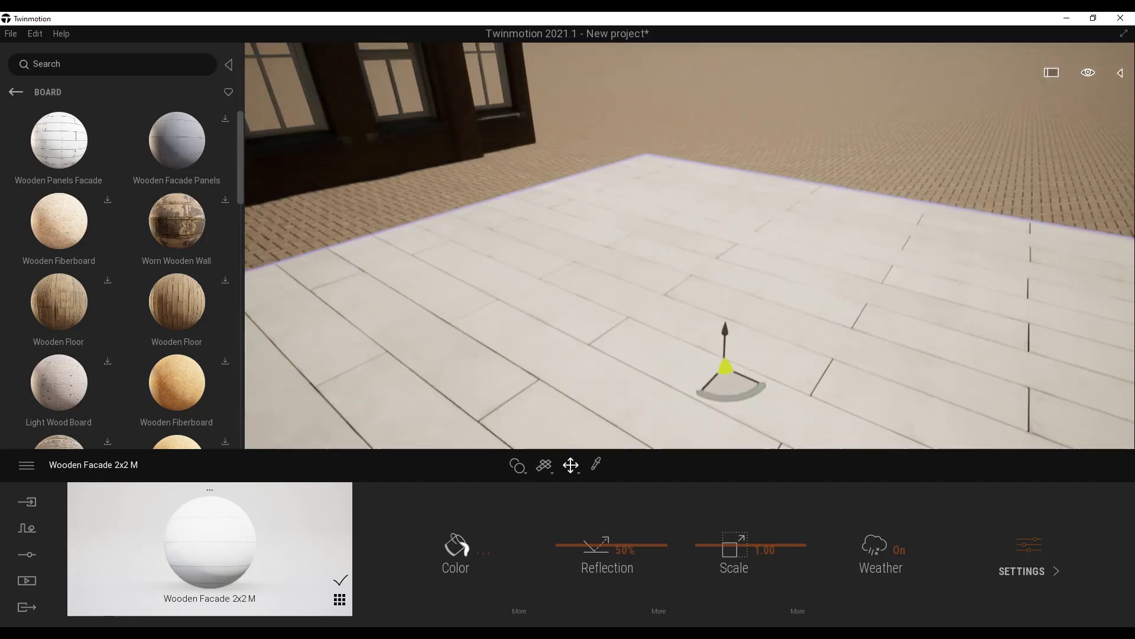
right_drag(692, 284, 727, 367)
scroll(691, 246, down, 4)
right_drag(690, 246, 668, 204)
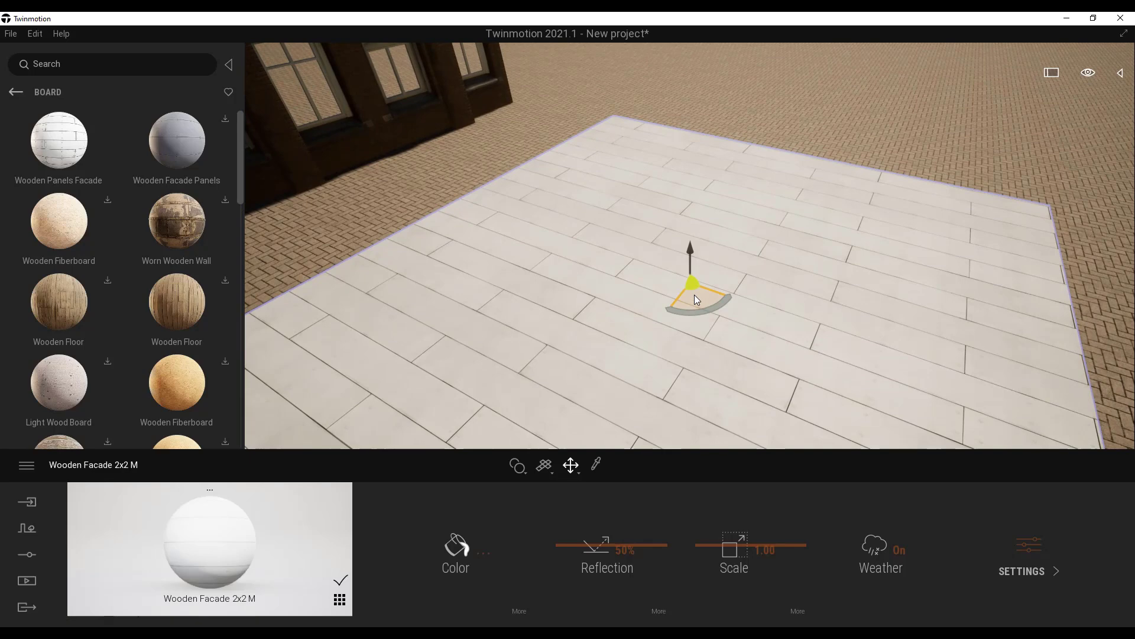
right_drag(688, 294, 615, 266)
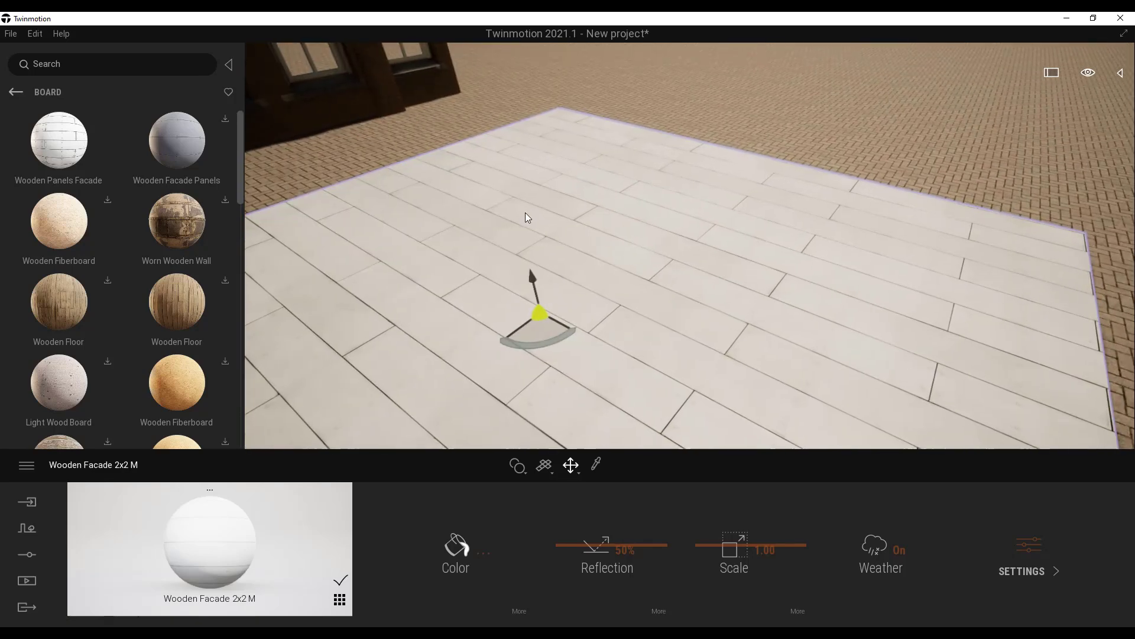
- Sign out of the Epic Games account from the File menu
click(10, 33)
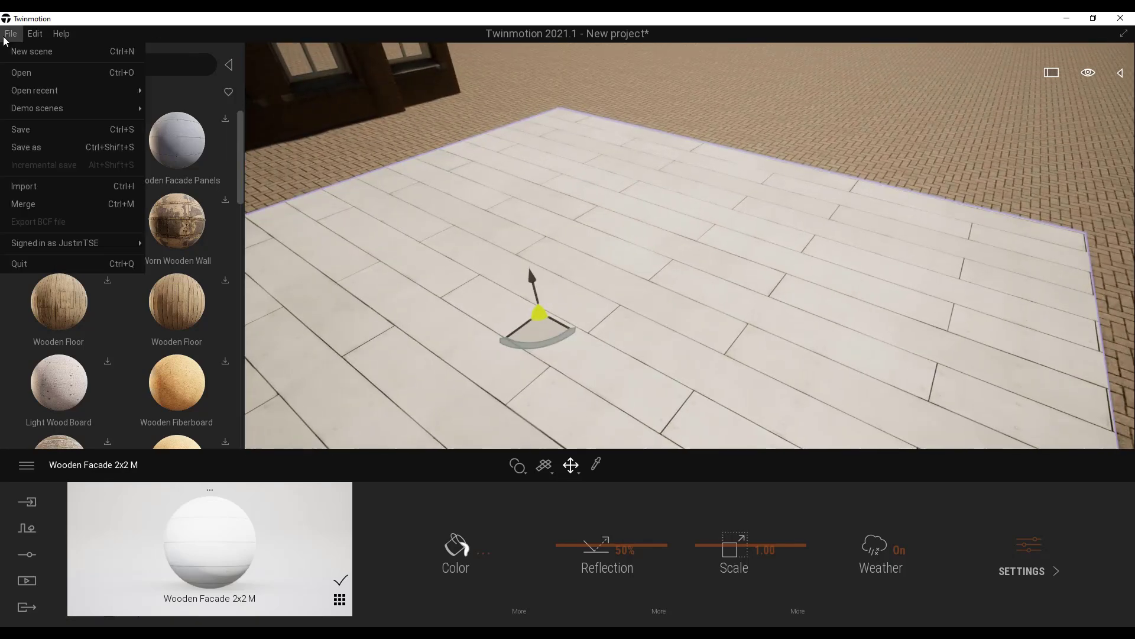
mouse_move(68, 241)
click(180, 278)
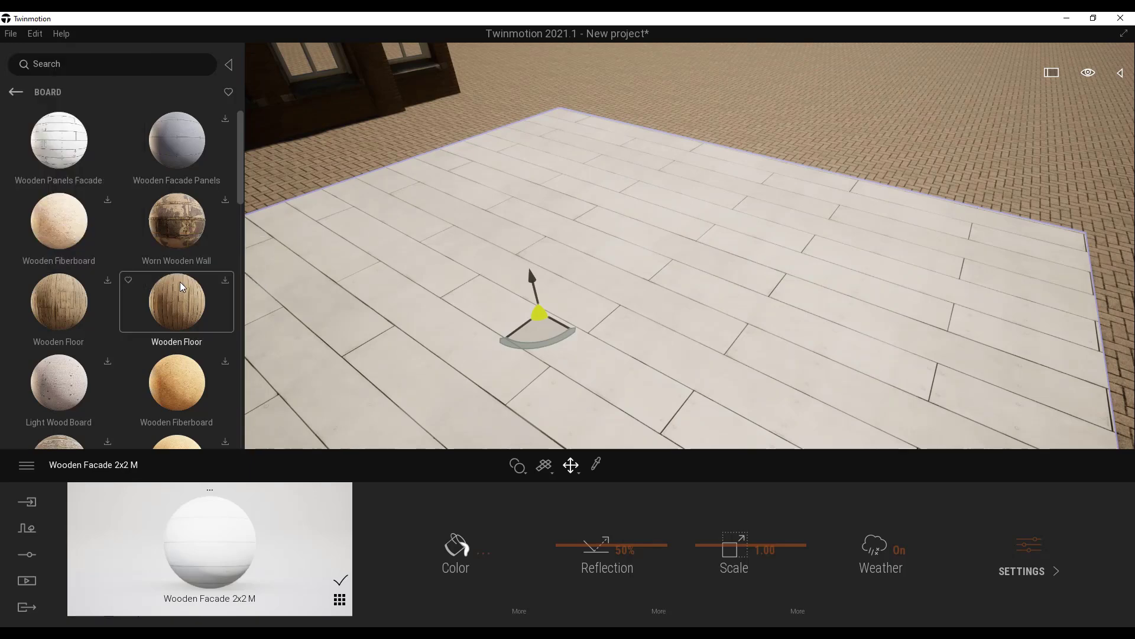
click(11, 34)
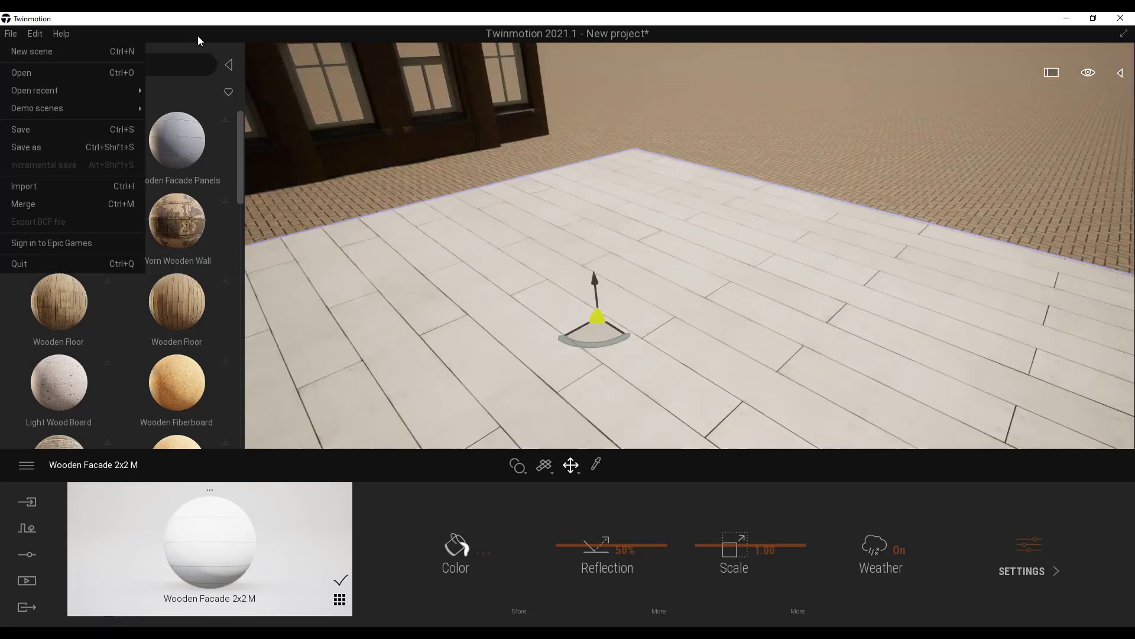
click(177, 40)
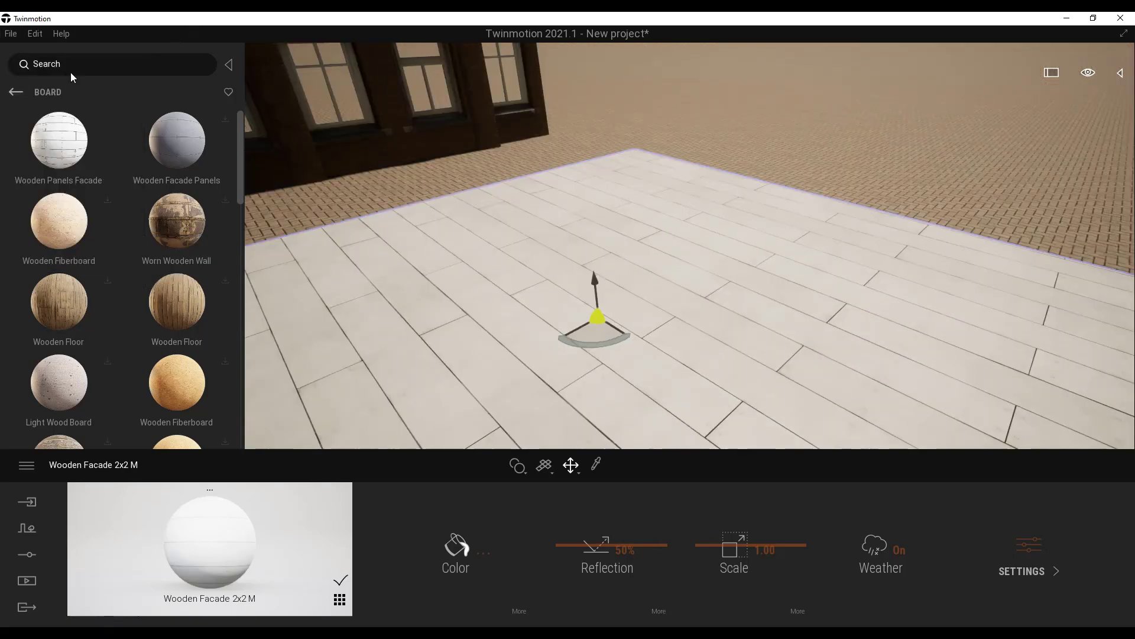
- Navigate the Megascans library back through Surface > Wood > Board
click(16, 92)
click(15, 92)
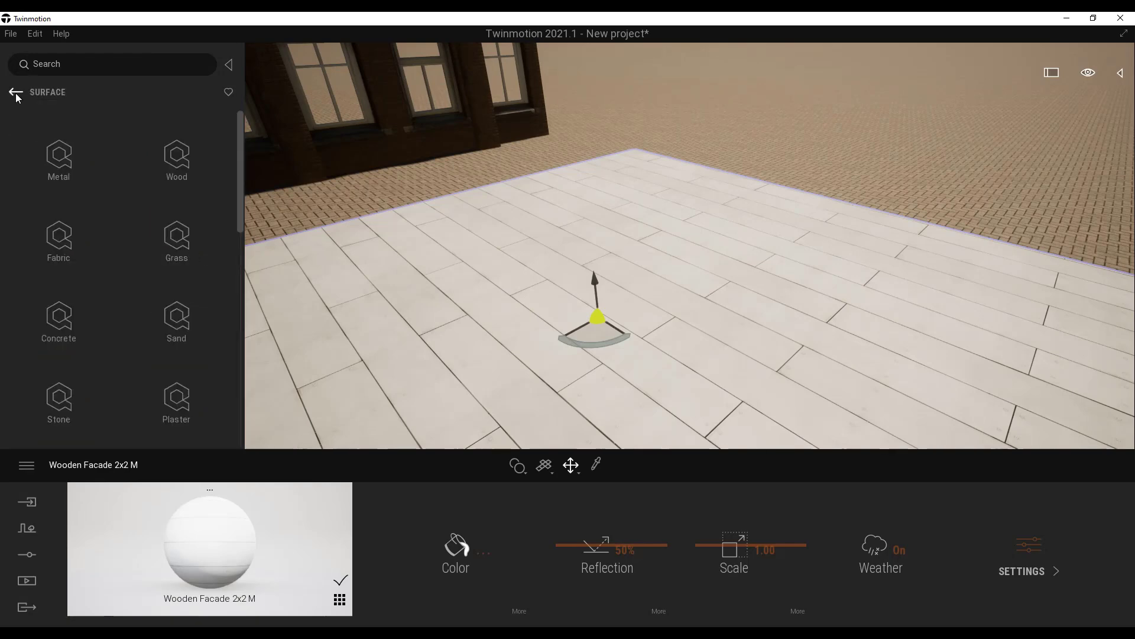
click(15, 91)
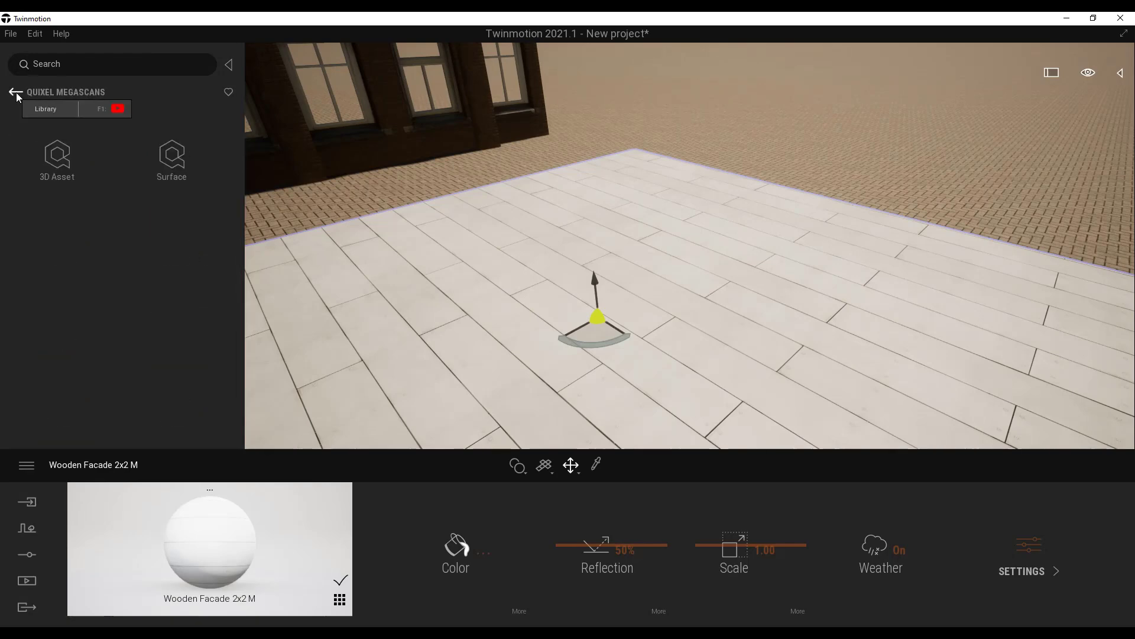
click(174, 160)
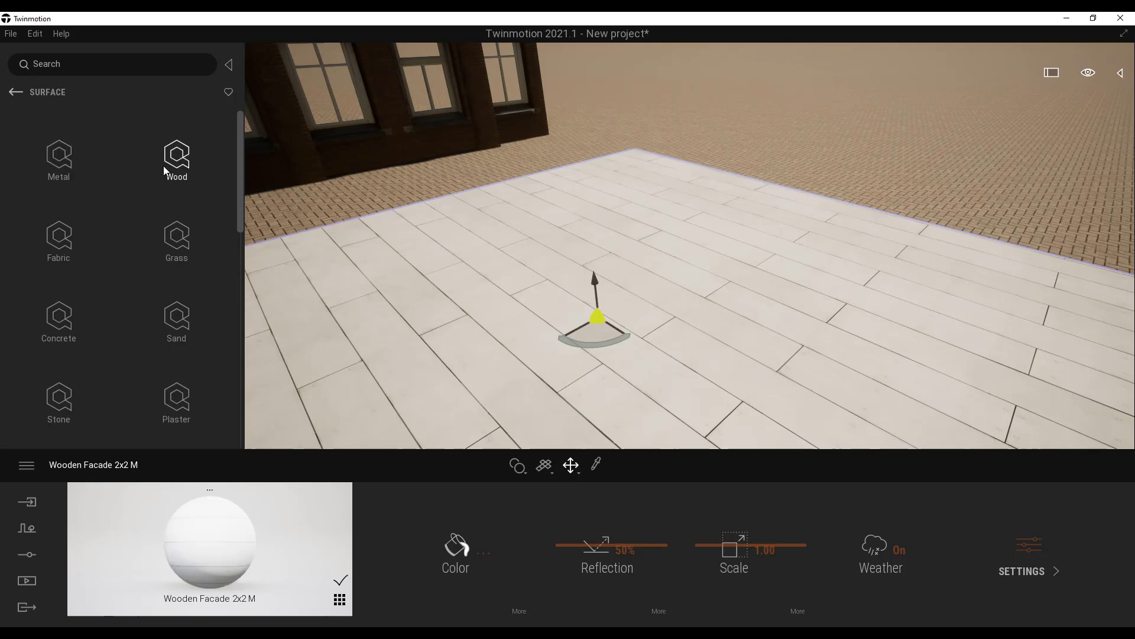
click(176, 158)
click(60, 164)
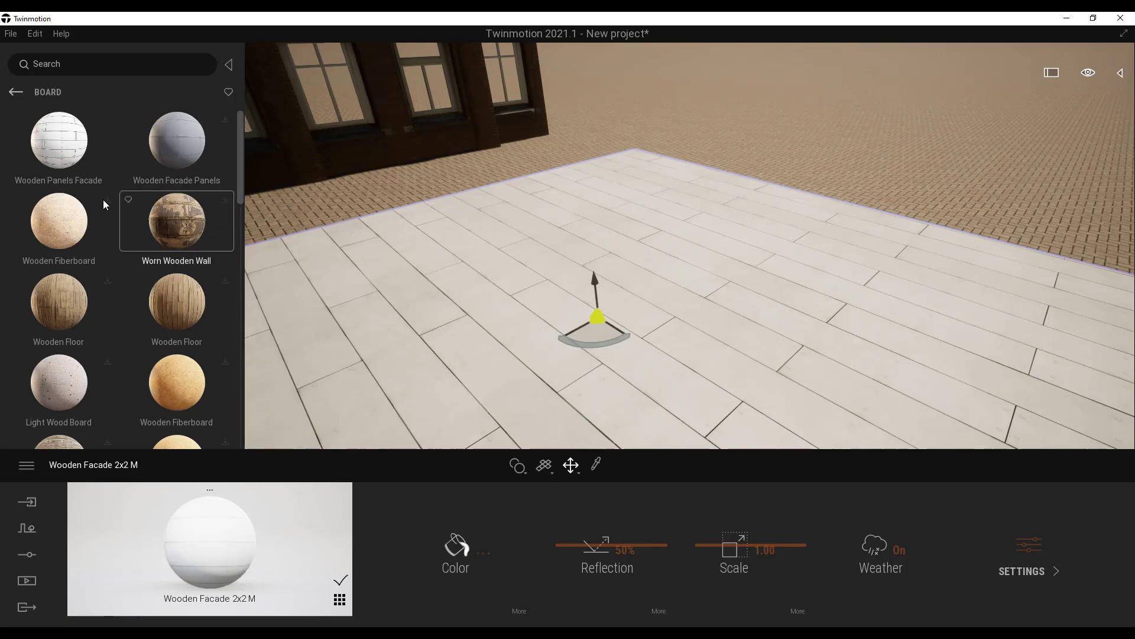
- Browse from the surface categories to Surface > Asphalt > Fine
click(16, 93)
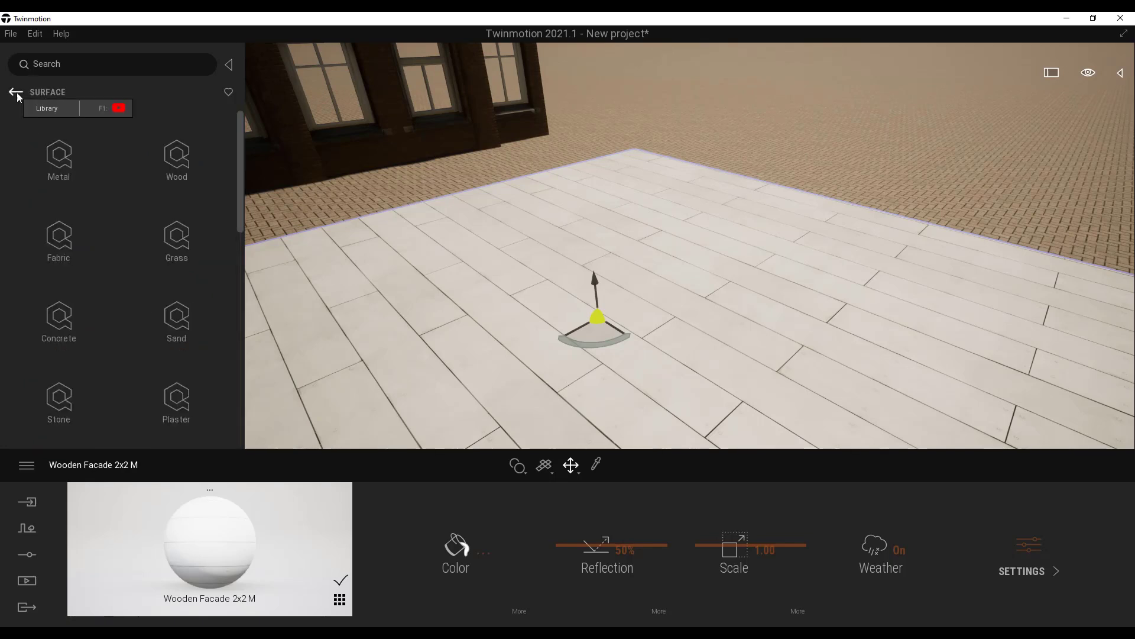
scroll(178, 319, down, 5)
scroll(182, 362, down, 5)
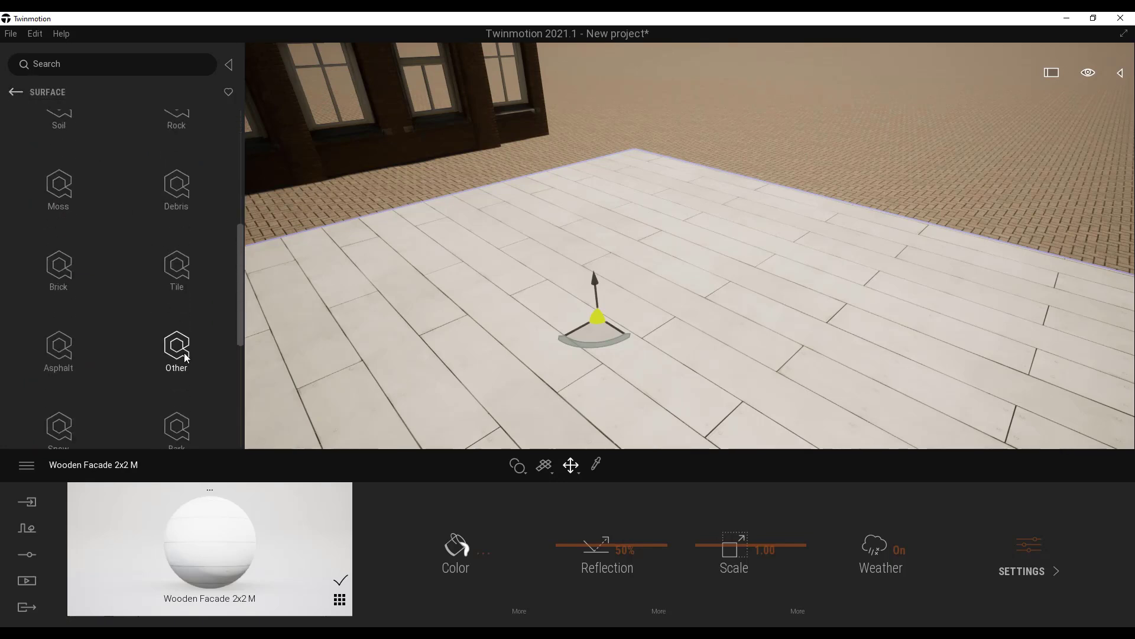
click(16, 92)
click(187, 158)
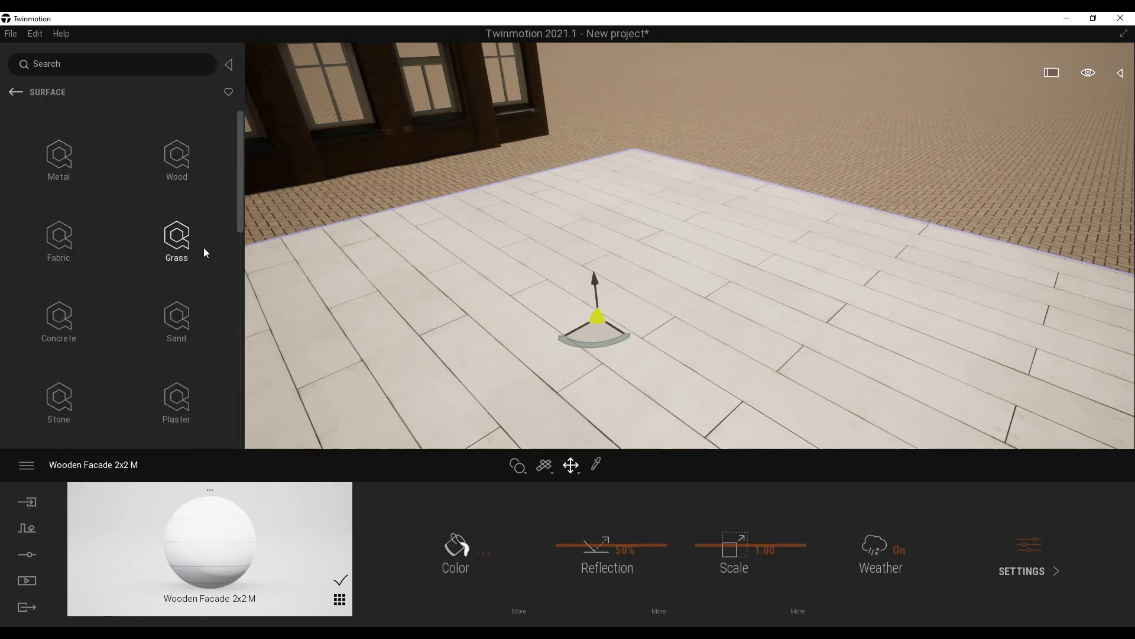
scroll(207, 254, down, 3)
scroll(198, 266, down, 5)
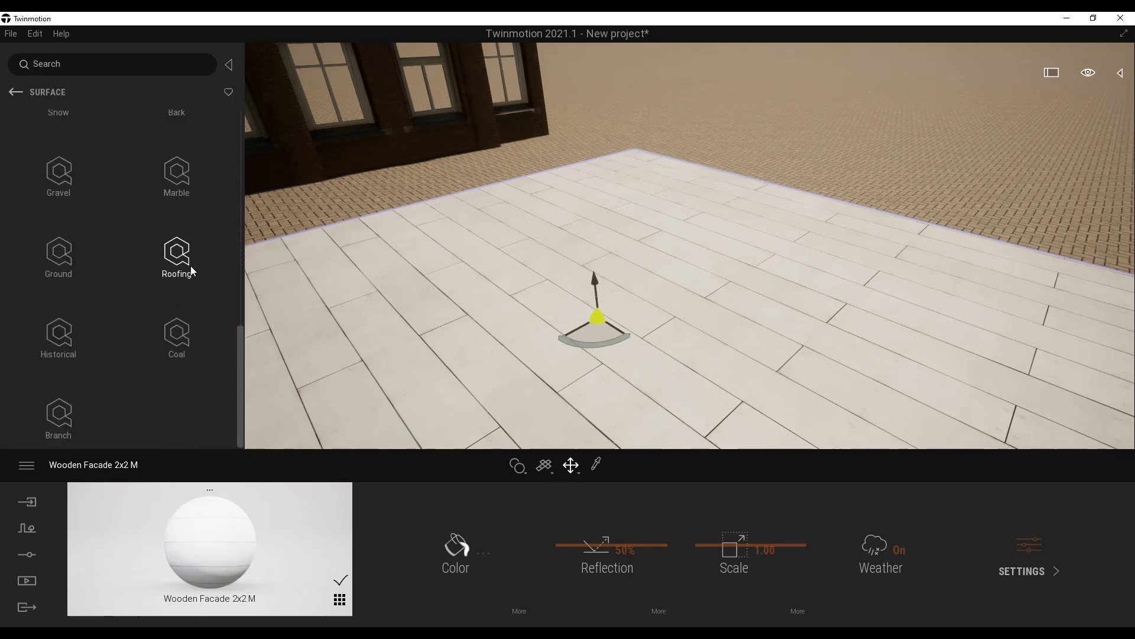
scroll(151, 338, up, 5)
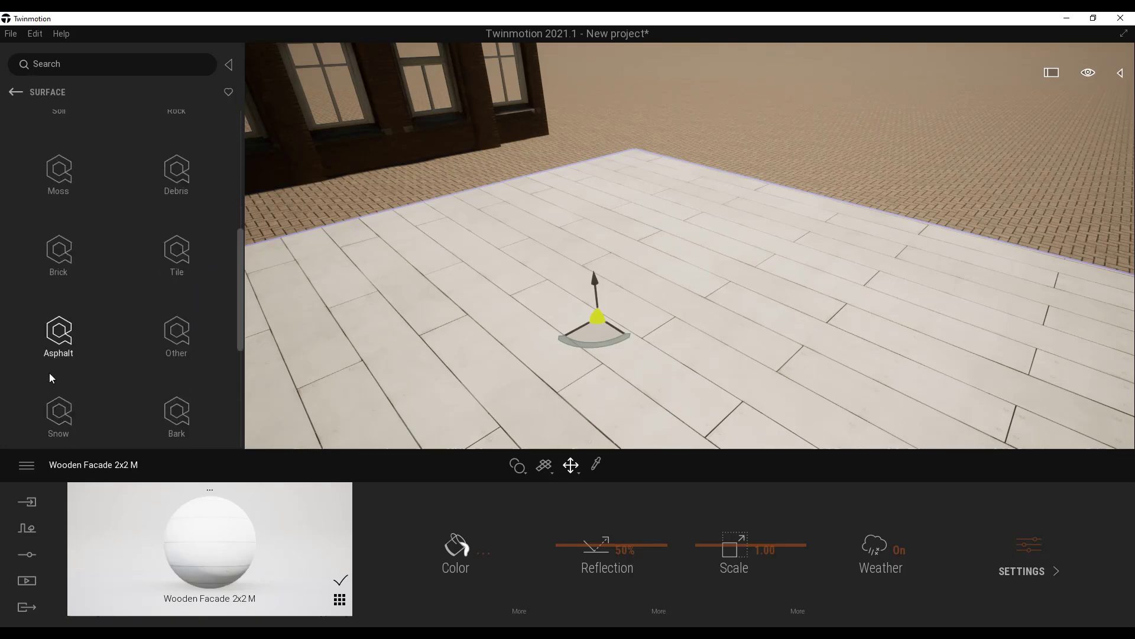
click(60, 319)
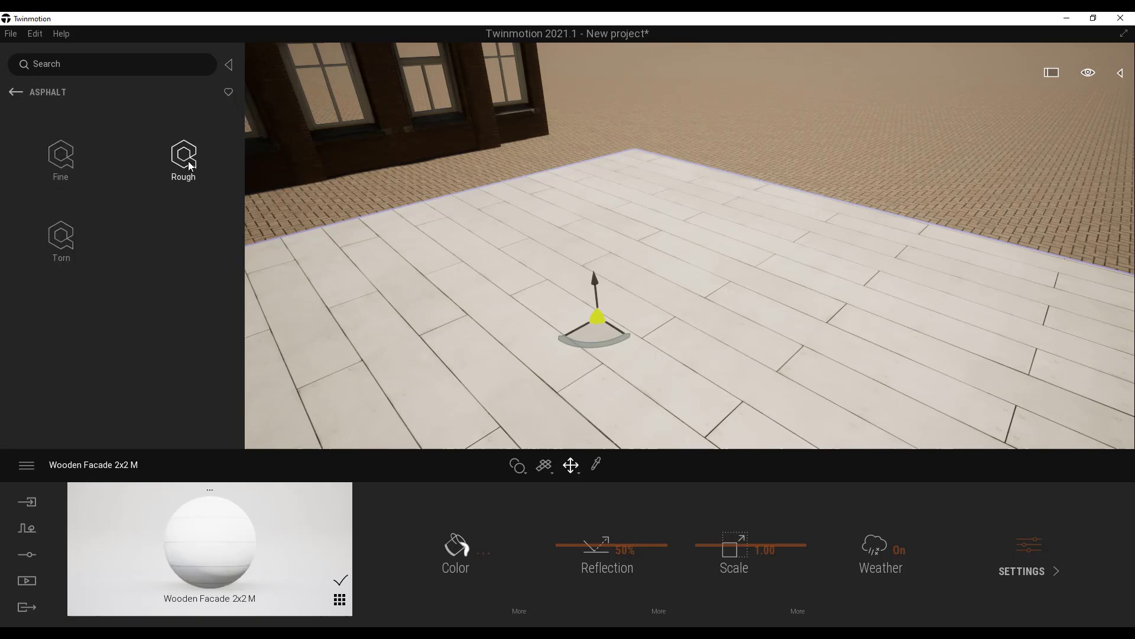
click(59, 155)
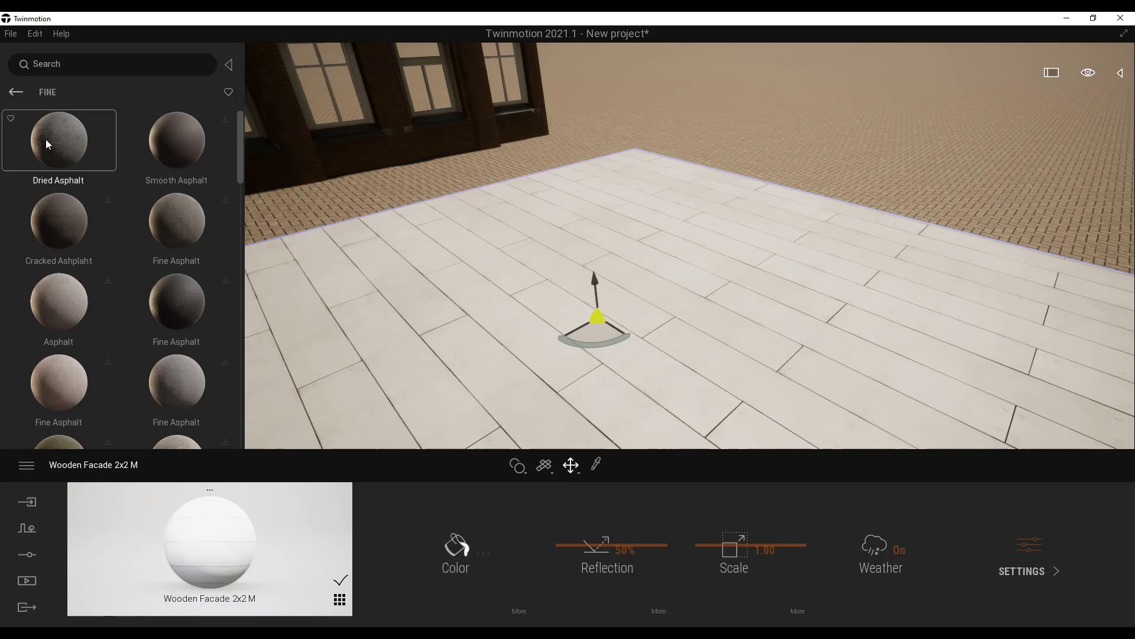
- Reapply Dried Asphalt to the ground plane, fly across it, and recheck sign-in status
drag(48, 143, 627, 308)
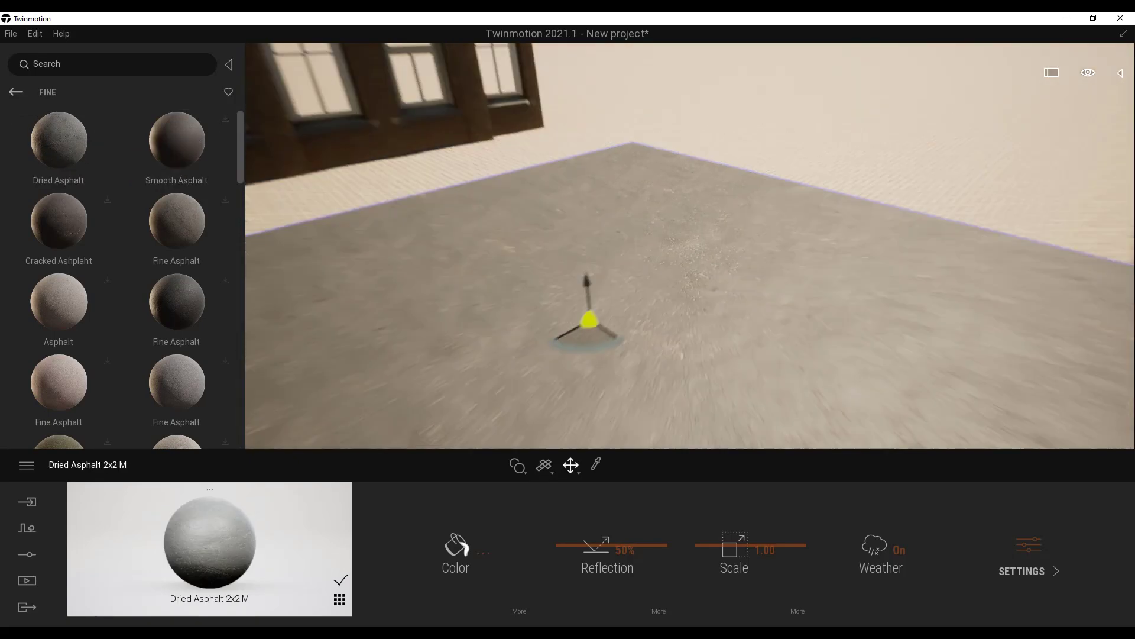
key(w)
key(s)
key(a)
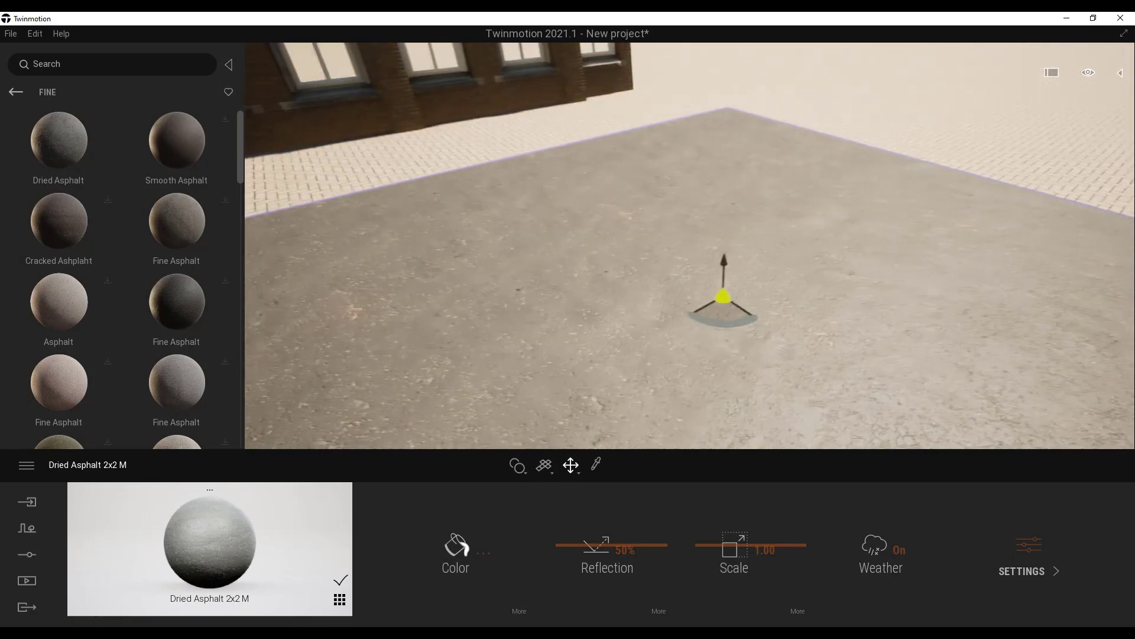
right_drag(373, 234, 373, 227)
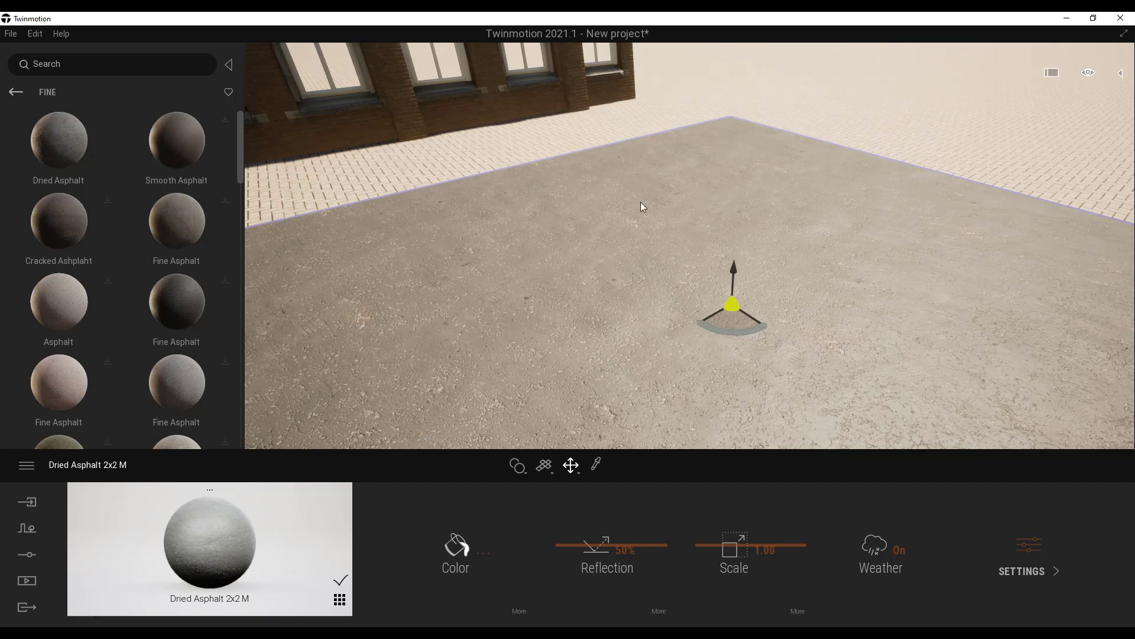
click(11, 33)
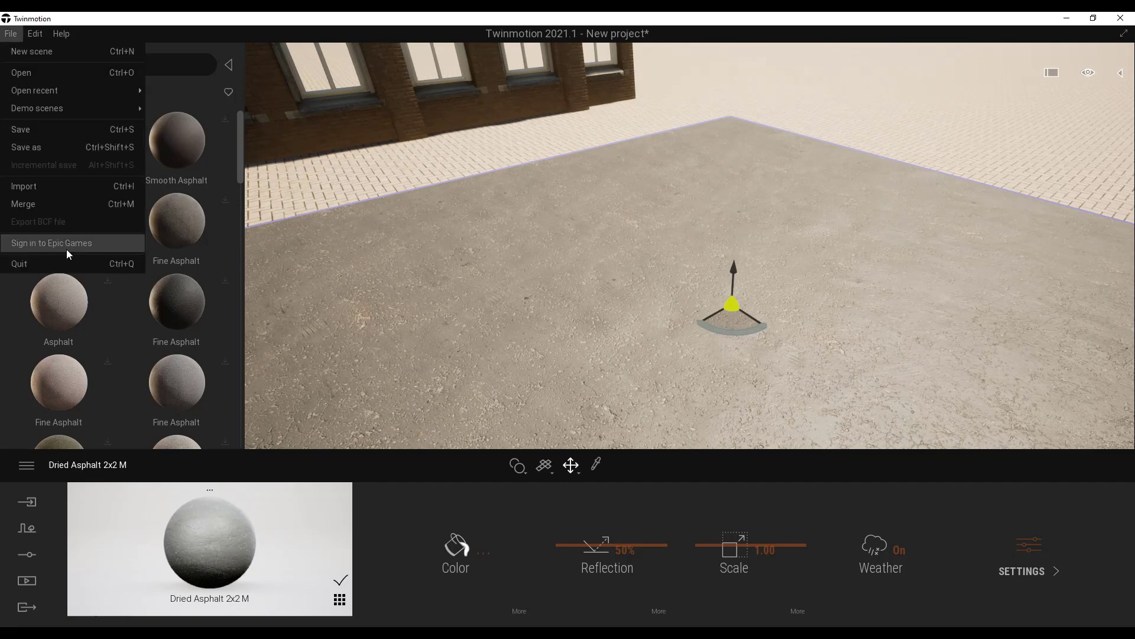
right_drag(520, 318, 538, 321)
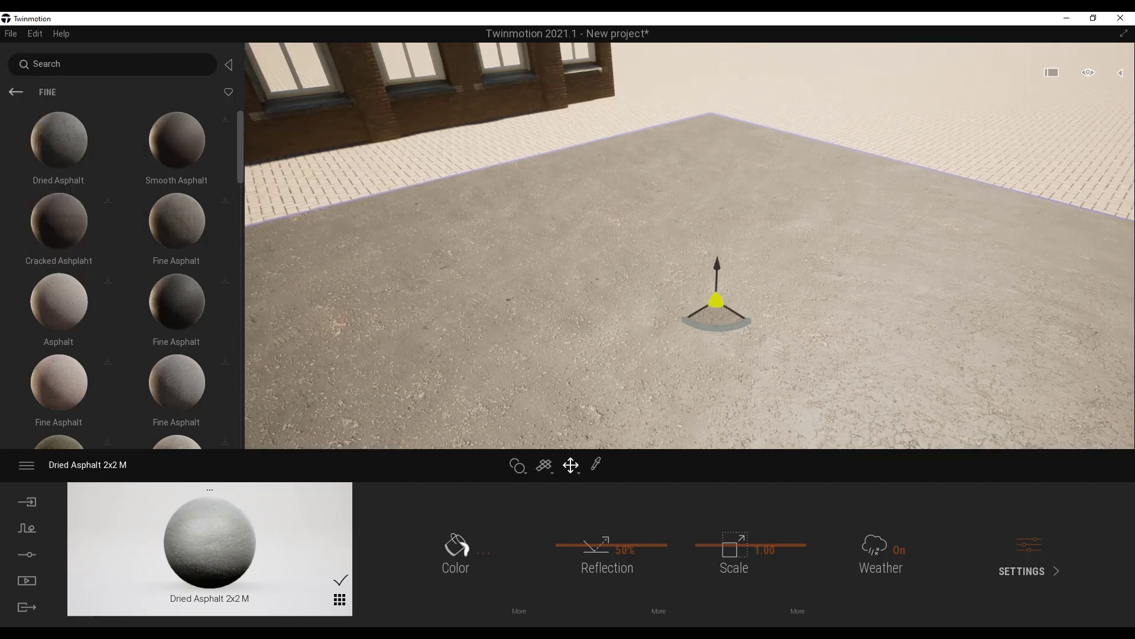